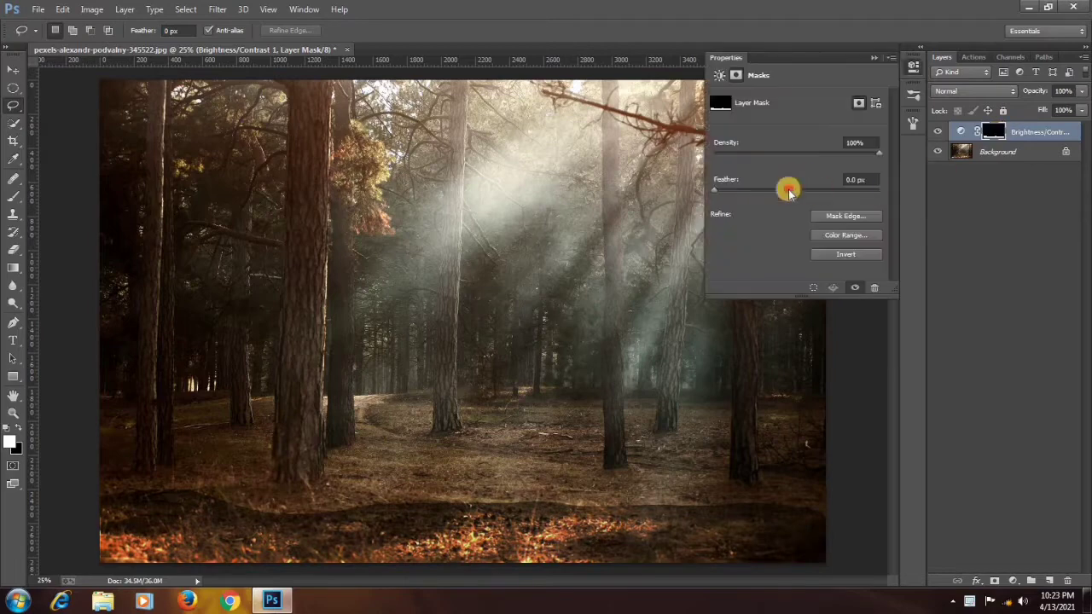
# Feather the Brightness/Contrast layer mask so its edge blends softly across the forest foreground
pyautogui.moveTo(788, 188); pyautogui.dragTo(805, 190)
pyautogui.click(869, 60)
# Add a Color Lookup adjustment directly above the Background layer using the NightFromDay.CUBE 3DLUT file
pyautogui.click(996, 151)
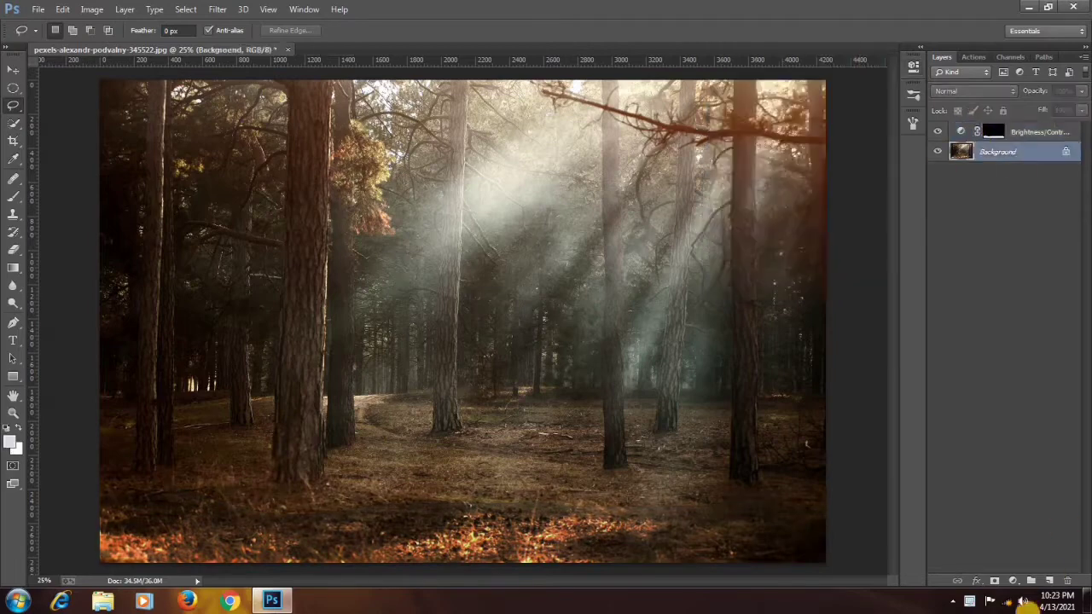
pyautogui.click(1012, 581)
pyautogui.click(994, 490)
pyautogui.click(826, 100)
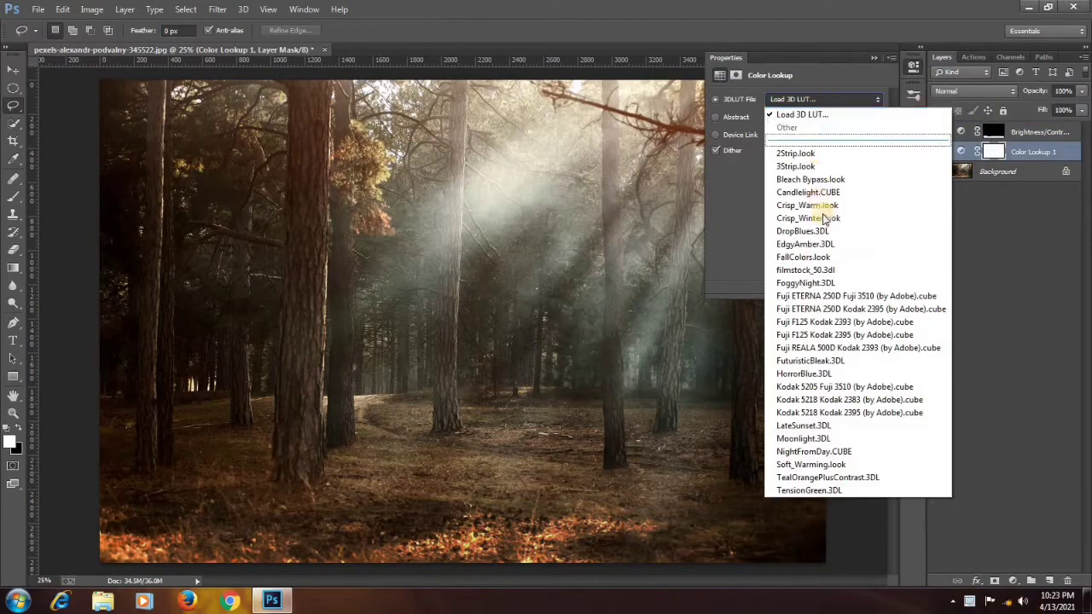
pyautogui.click(763, 452)
pyautogui.click(875, 59)
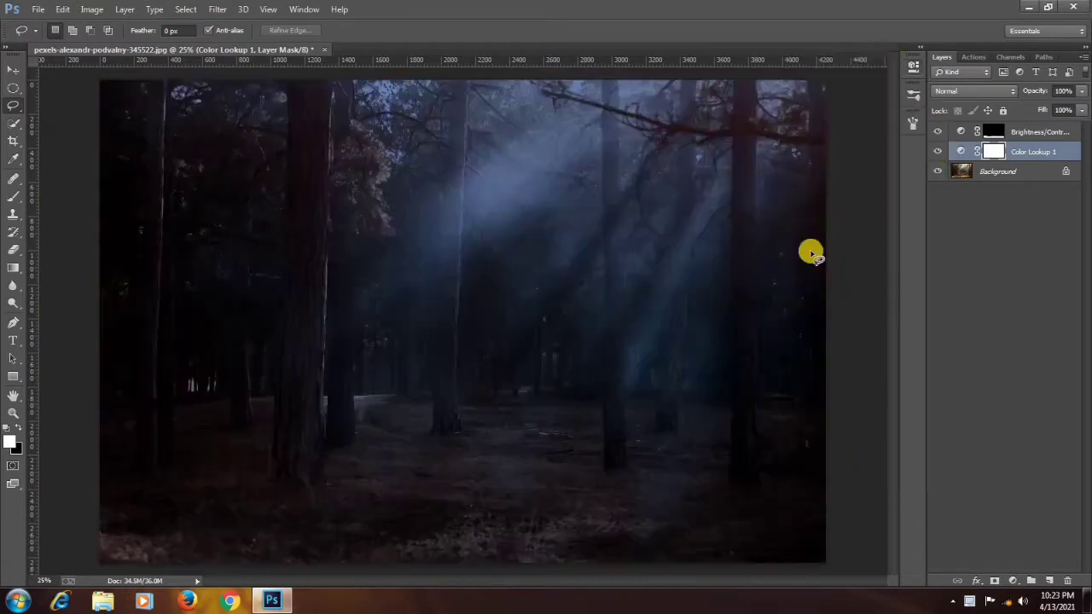
# Place the full moon image at its original size above the Color Lookup layer and set its blend mode to Screen
pyautogui.click(39, 9)
pyautogui.click(60, 223)
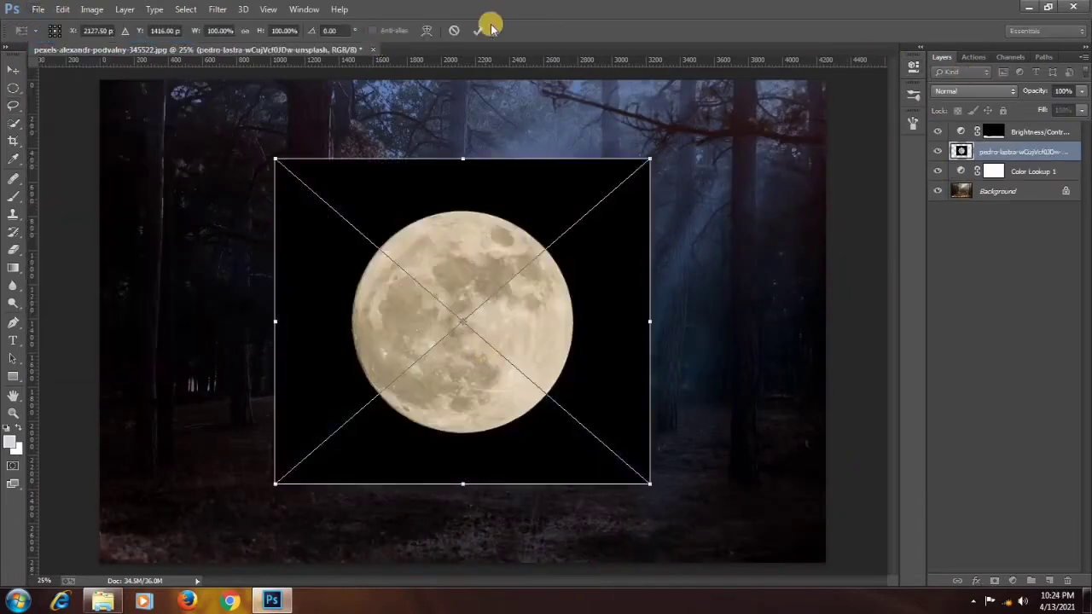
pyautogui.click(482, 30)
pyautogui.click(973, 91)
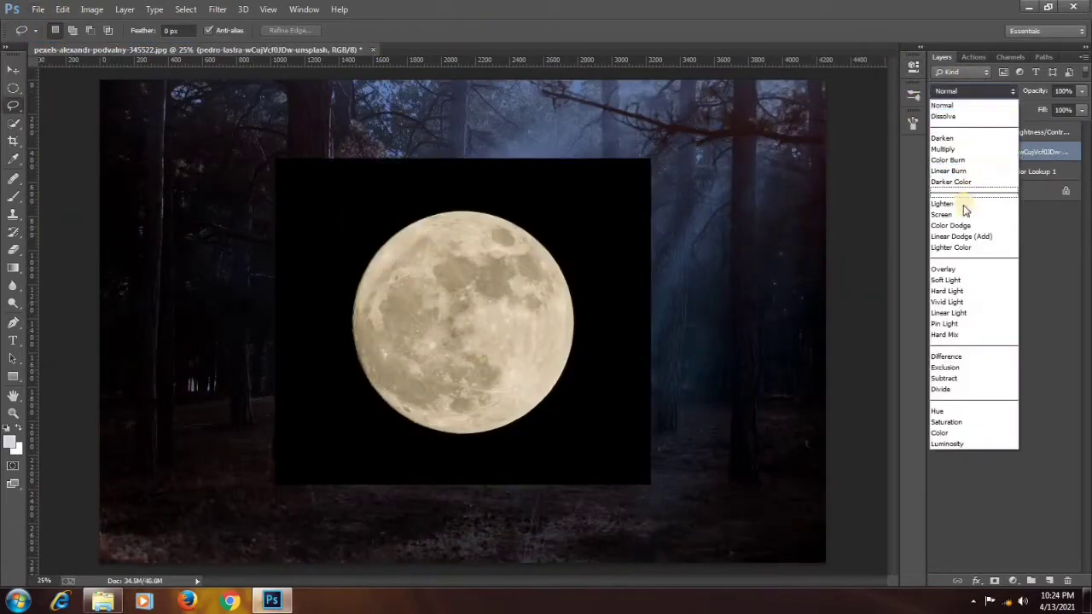
pyautogui.click(962, 221)
# Hide the moon and Brightness/Contrast layers and outline the central tree trunk with a Polygonal Lasso selection
pyautogui.click(937, 153)
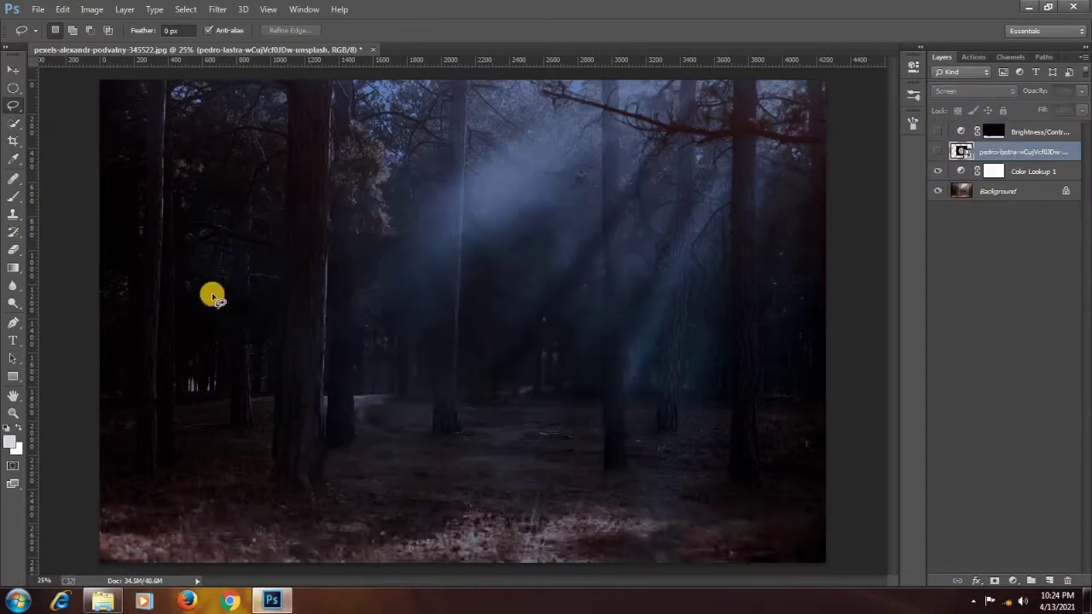
pyautogui.click(13, 415)
pyautogui.click(452, 308)
pyautogui.click(454, 297)
pyautogui.click(455, 284)
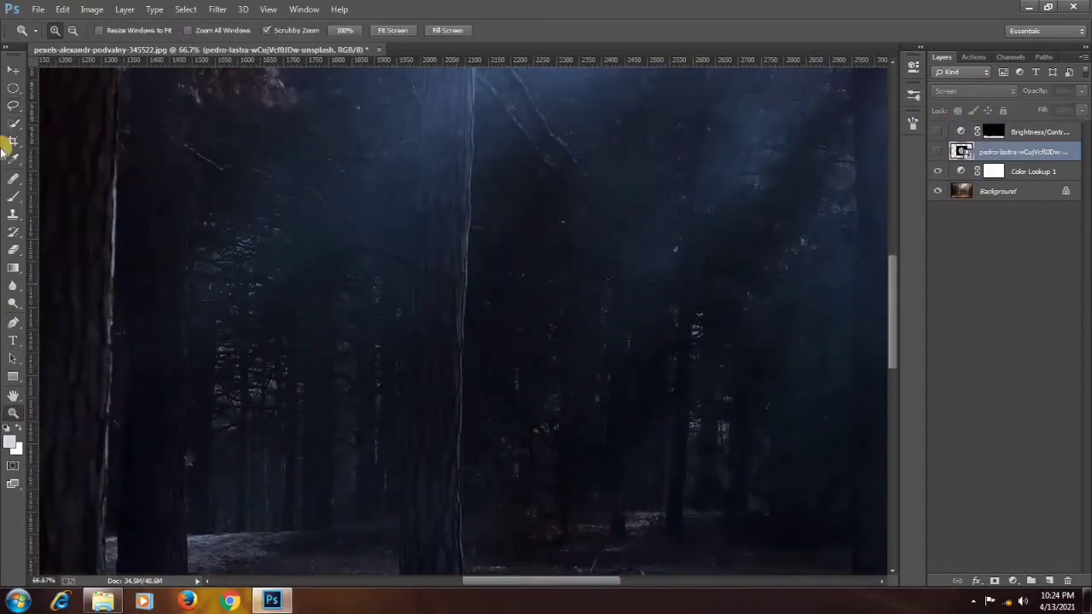
pyautogui.rightClick(17, 108)
pyautogui.click(85, 116)
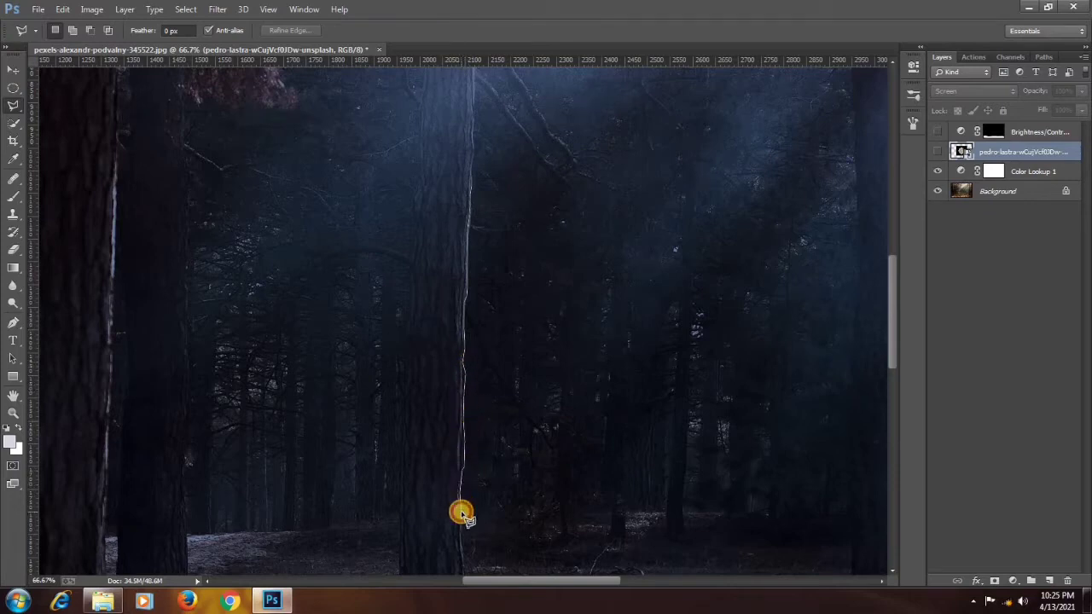
pyautogui.moveTo(453, 410); pyautogui.dragTo(443, 372)
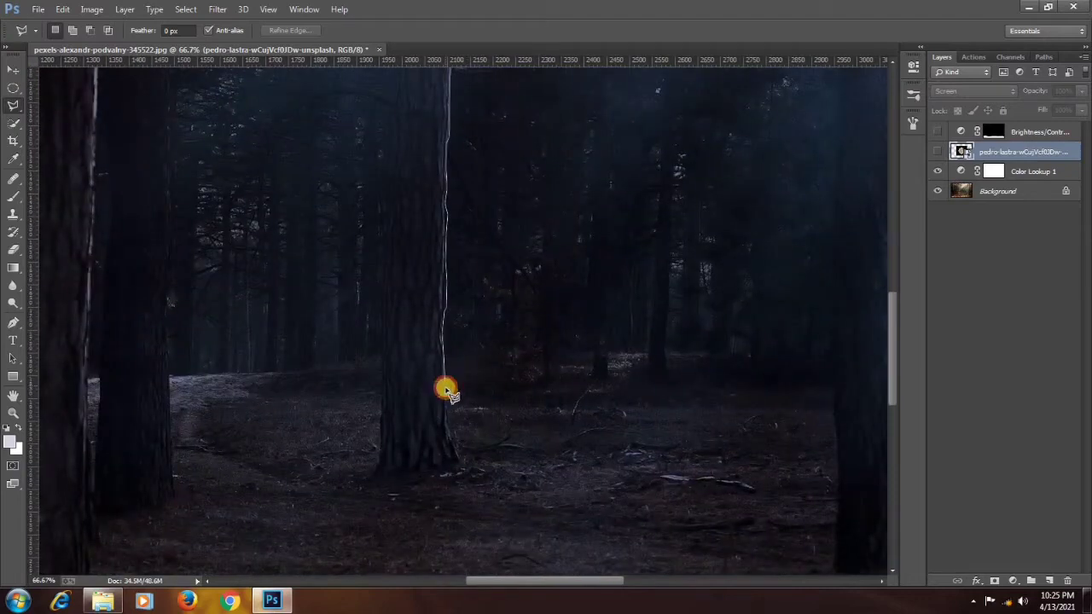
pyautogui.click(380, 402)
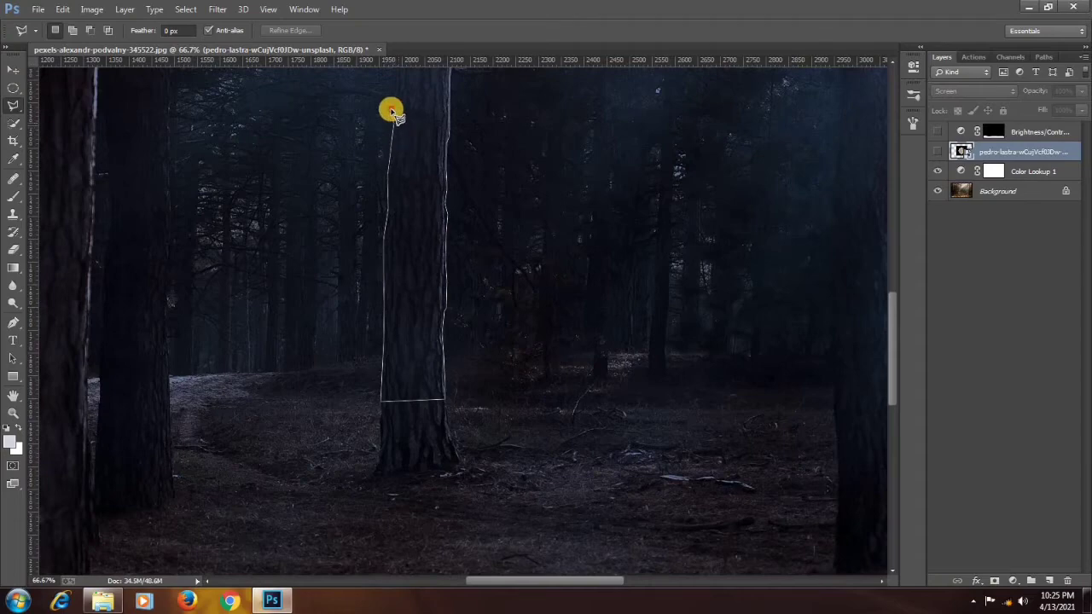
pyautogui.moveTo(391, 111); pyautogui.dragTo(380, 368)
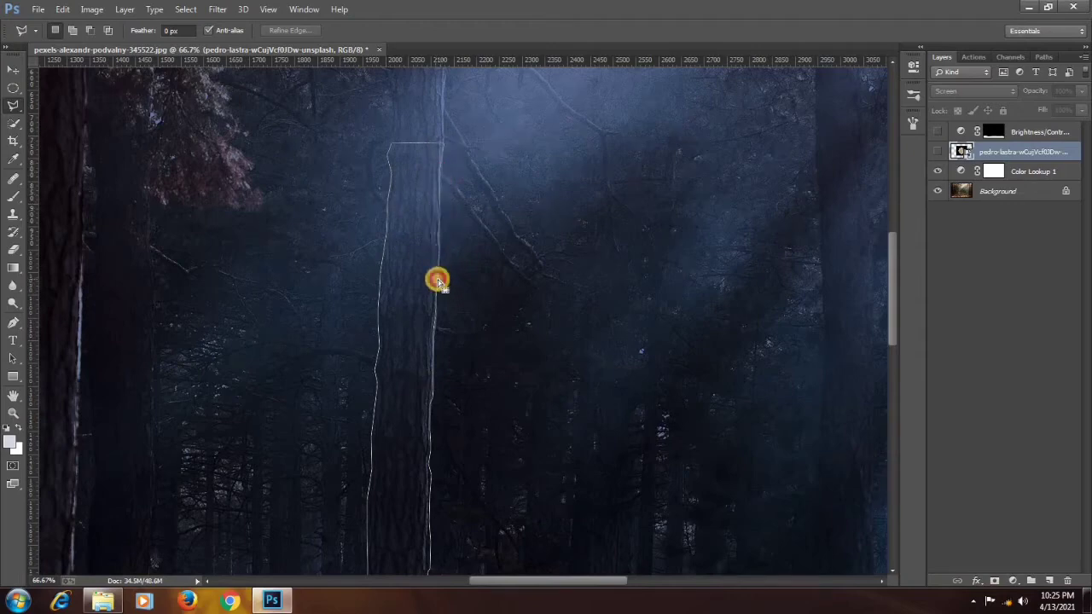
pyautogui.doubleClick(436, 281)
pyautogui.hotkey('ctrl', '0')
# Copy the selected trunk from the Background layer to a new layer and show the moon layer again
pyautogui.click(937, 151)
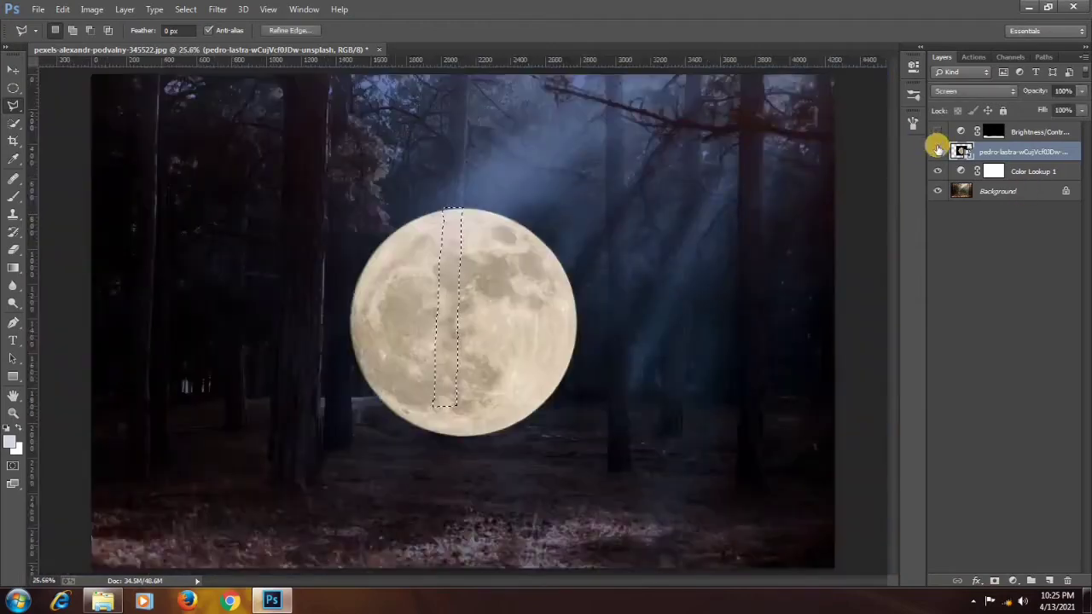
pyautogui.click(938, 151)
pyautogui.click(1016, 191)
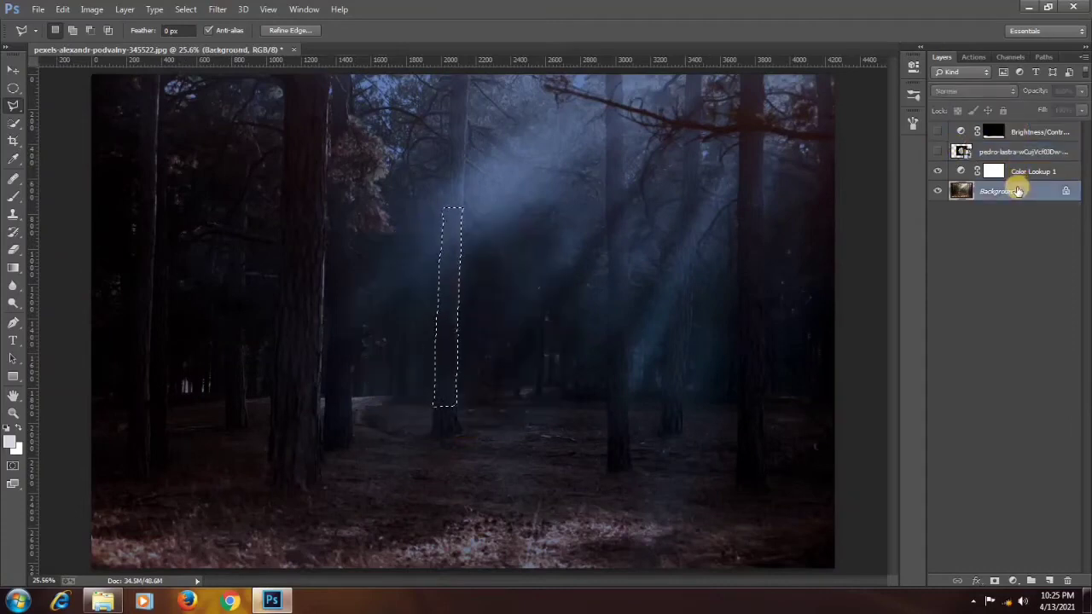
pyautogui.hotkey('ctrl', 'j')
pyautogui.click(937, 151)
# Scale the moon layer to about 86% and move it slightly so it sits centred behind the middle trunk
pyautogui.hotkey('ctrl', 't')
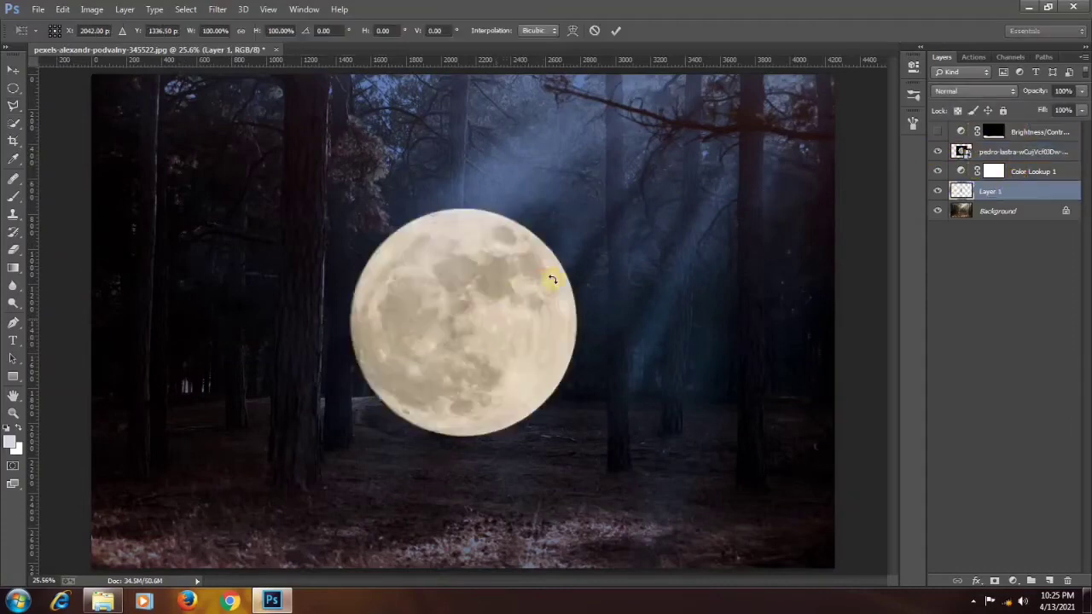
pyautogui.click(619, 35)
pyautogui.click(1004, 151)
pyautogui.hotkey('ctrl', 't')
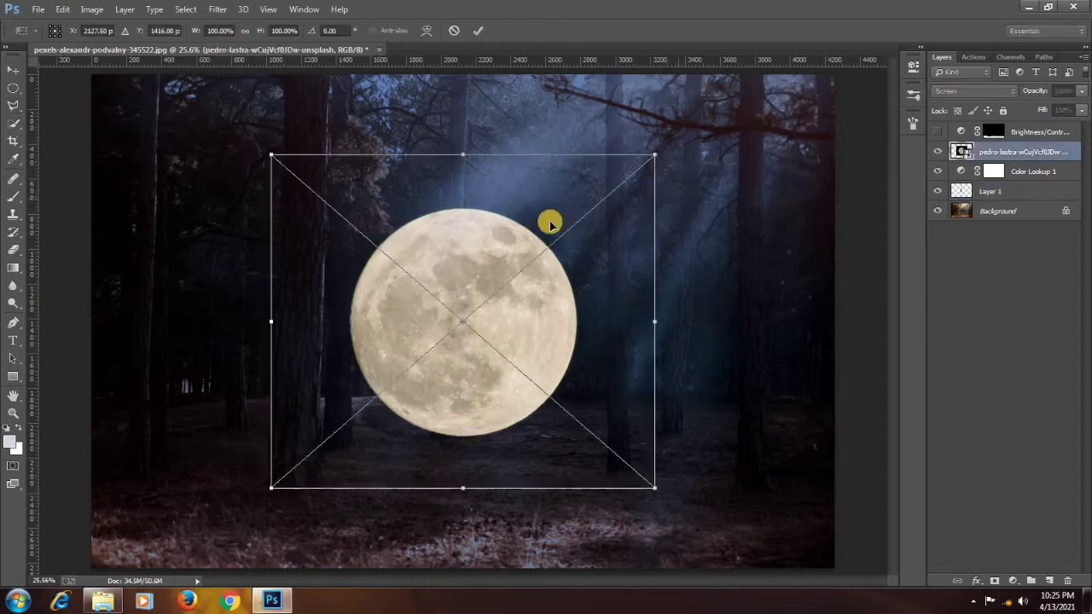
pyautogui.moveTo(656, 154); pyautogui.dragTo(628, 179)
pyautogui.moveTo(566, 362); pyautogui.dragTo(551, 347)
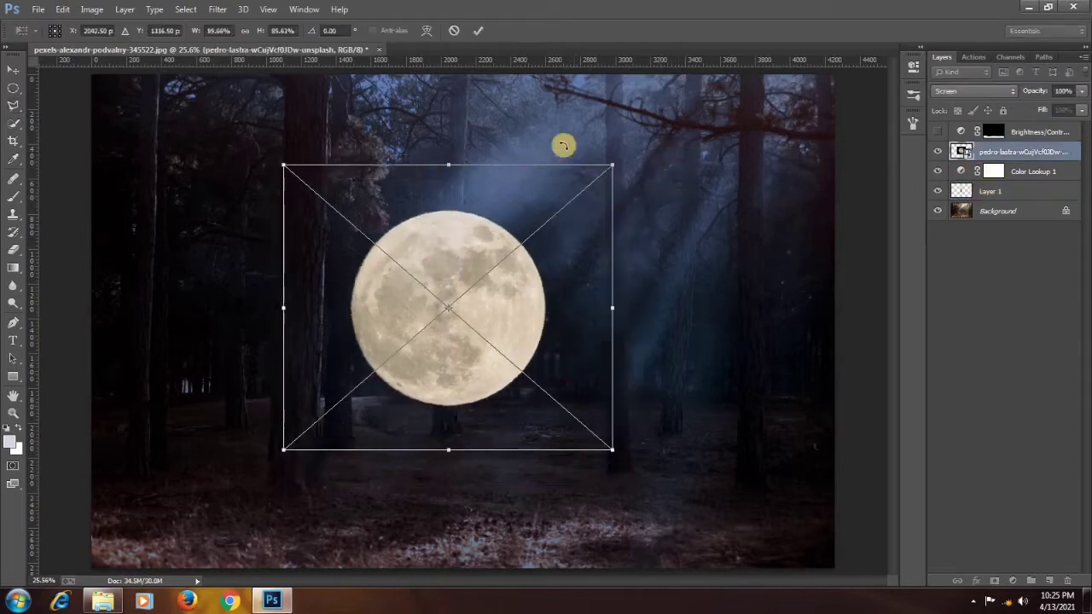
pyautogui.click(478, 29)
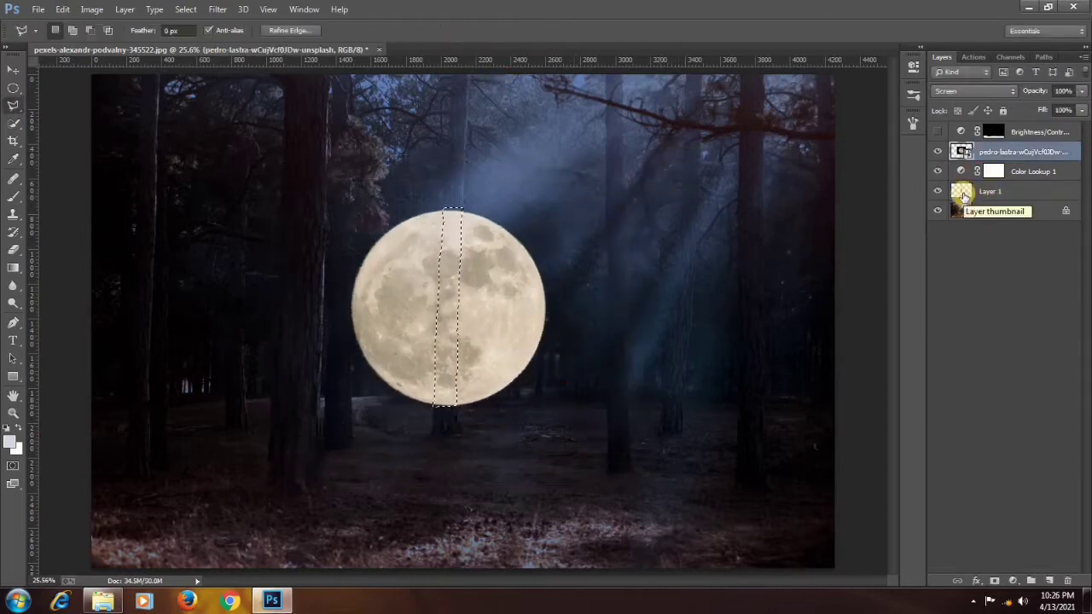
# Mask the trunk shape out of the moon layer and make the Brightness/Contrast layer visible again
pyautogui.keyDown('alt'); pyautogui.click(996, 580); pyautogui.keyUp('alt')
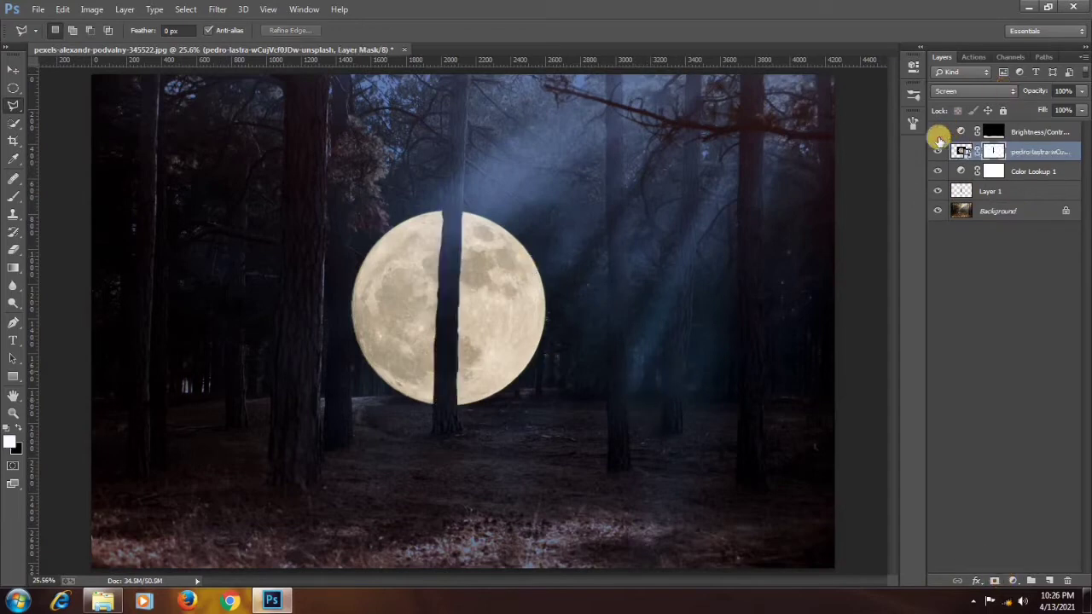
pyautogui.click(937, 133)
# Place the jellyfish image in the forest document, scaled to about 32% and positioned over the trees beside the moon's left edge
pyautogui.click(1033, 11)
pyautogui.moveTo(1039, 324); pyautogui.dragTo(277, 597)
pyautogui.moveTo(321, 449); pyautogui.dragTo(300, 344)
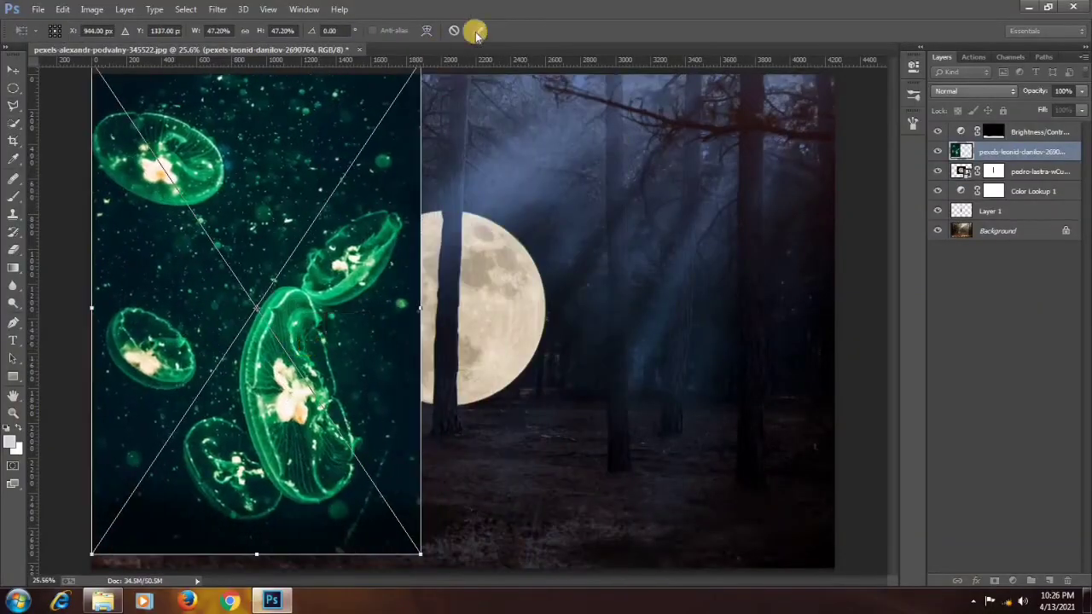
pyautogui.moveTo(419, 571); pyautogui.dragTo(500, 238)
pyautogui.moveTo(571, 214); pyautogui.dragTo(389, 261)
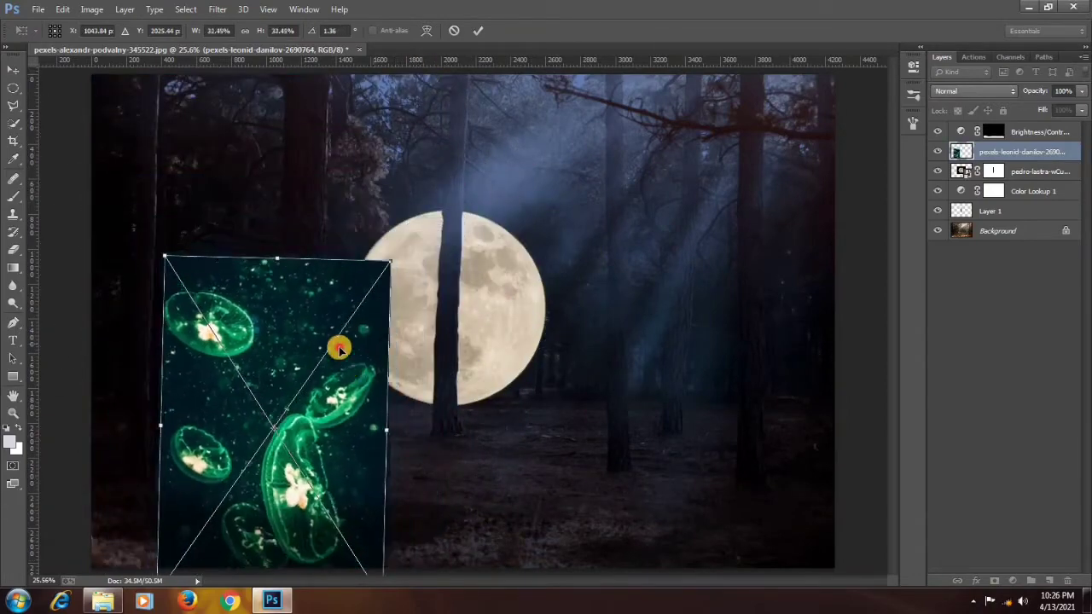
pyautogui.moveTo(338, 347); pyautogui.dragTo(286, 252)
pyautogui.moveTo(341, 522); pyautogui.dragTo(256, 427)
pyautogui.press('Return')
# Set the jellyfish layer's blend mode to Lighten and move the layer above the Brightness/Contrast adjustment
pyautogui.click(972, 91)
pyautogui.click(978, 196)
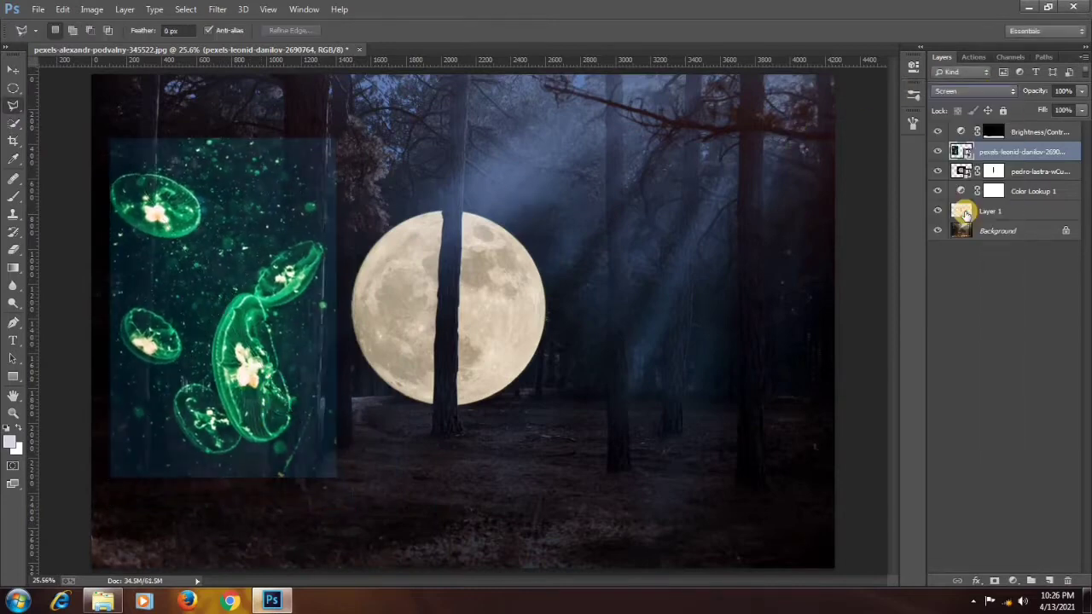
pyautogui.click(969, 92)
pyautogui.click(977, 186)
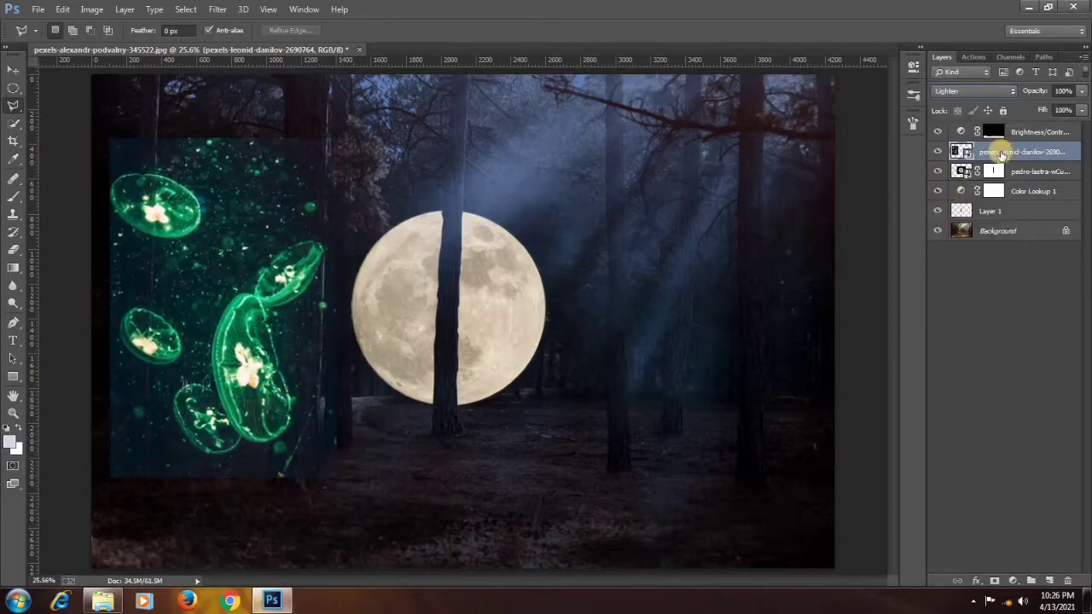
pyautogui.moveTo(1003, 153); pyautogui.dragTo(1007, 127)
# Add a layer mask to the jellyfish layer and paint its outer edges black to blend them into the forest
pyautogui.click(994, 581)
pyautogui.press('b')
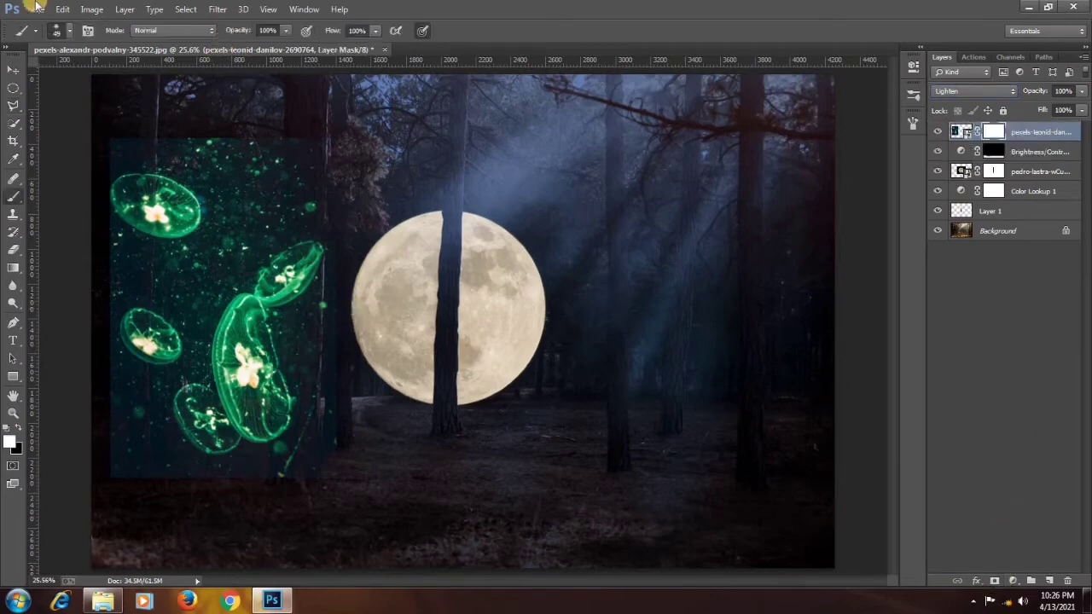
pyautogui.moveTo(254, 122)
pyautogui.mouseDown()
pyautogui.moveTo(335, 139)
pyautogui.moveTo(216, 121)
pyautogui.moveTo(93, 135)
pyautogui.moveTo(91, 310)
pyautogui.moveTo(115, 476)
pyautogui.moveTo(195, 496)
pyautogui.moveTo(284, 490)
pyautogui.moveTo(330, 436)
pyautogui.moveTo(349, 338)
pyautogui.moveTo(508, 201)
pyautogui.mouseUp()
pyautogui.press('x')
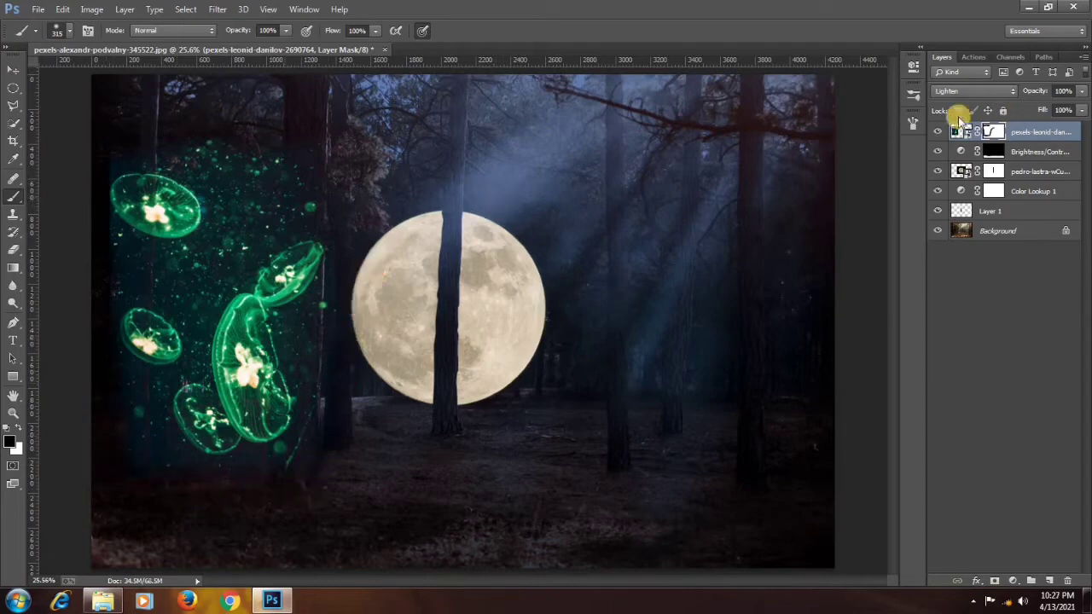
# Hide the jellyfish layer and make the Background layer active for work on the large left trunk
pyautogui.click(938, 132)
pyautogui.click(982, 233)
pyautogui.click(13, 411)
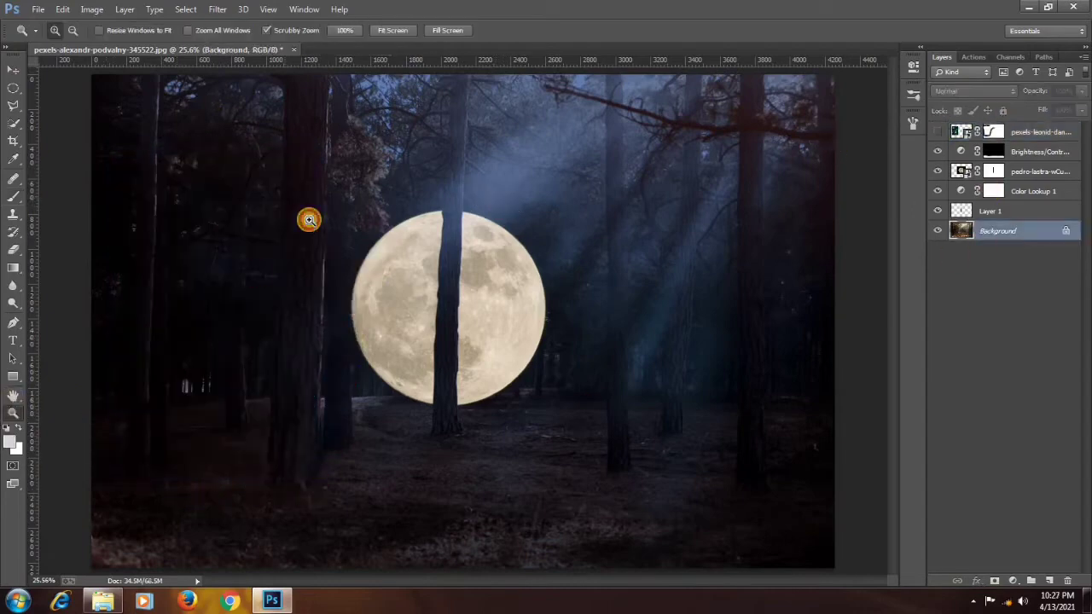
pyautogui.click(307, 220)
pyautogui.click(308, 221)
pyautogui.click(936, 131)
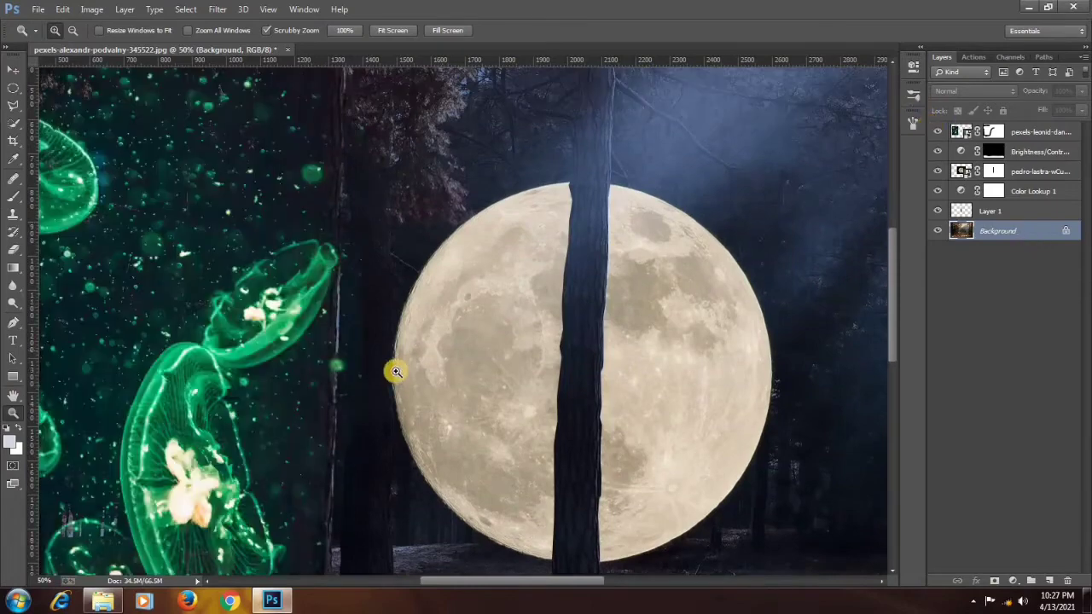
pyautogui.click(937, 132)
# Outline the large tree trunk left of the moon with a Polygonal Lasso selection
pyautogui.scroll(-3, 317, 322)
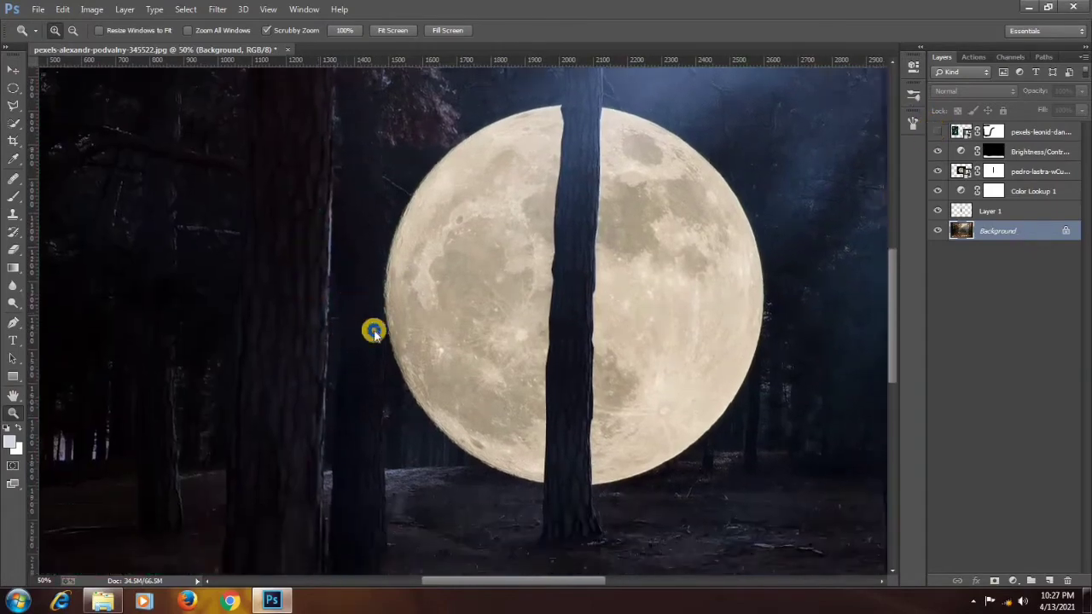
pyautogui.rightClick(351, 307)
pyautogui.click(390, 402)
pyautogui.click(13, 109)
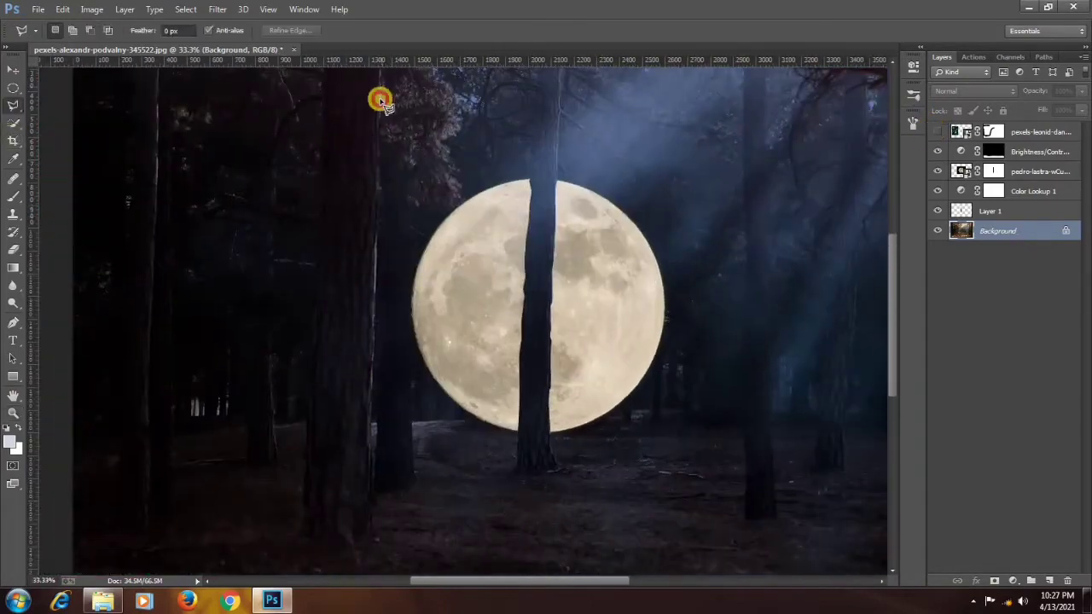
pyautogui.click(375, 243)
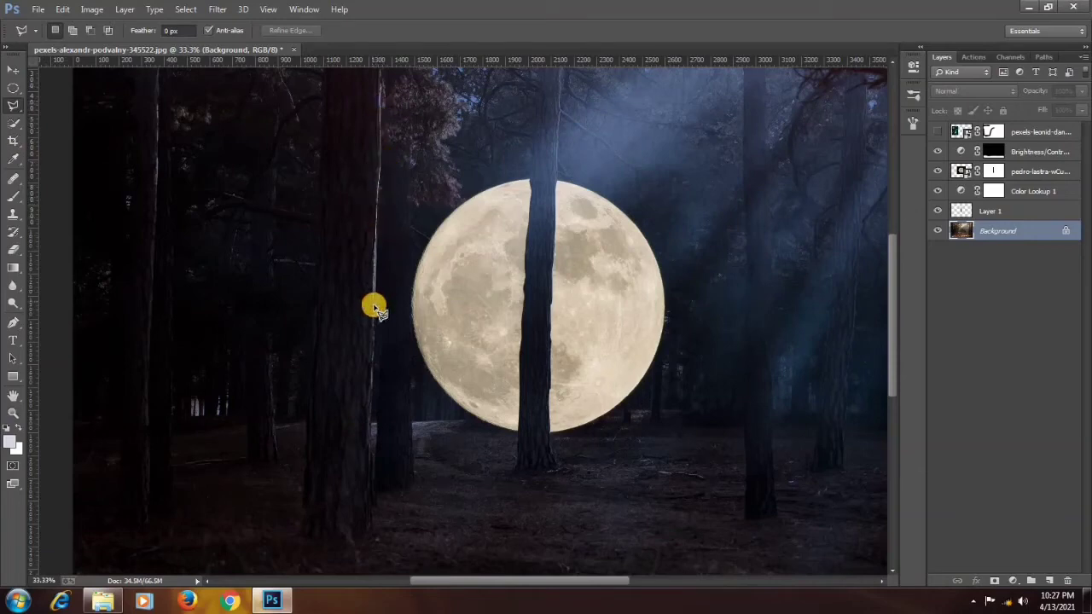
pyautogui.click(373, 522)
pyautogui.click(303, 510)
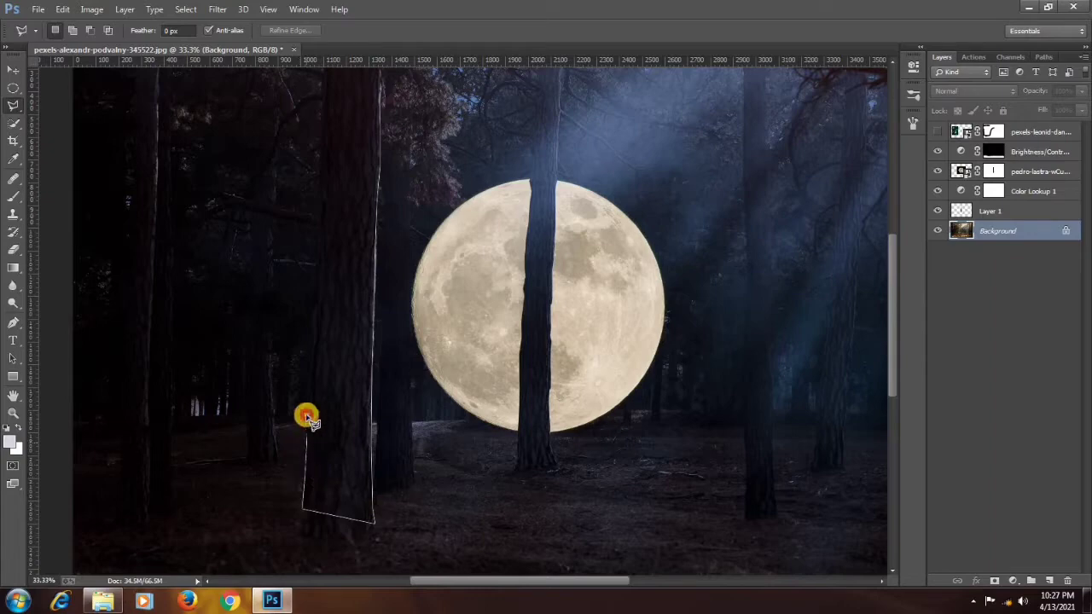
pyautogui.click(314, 310)
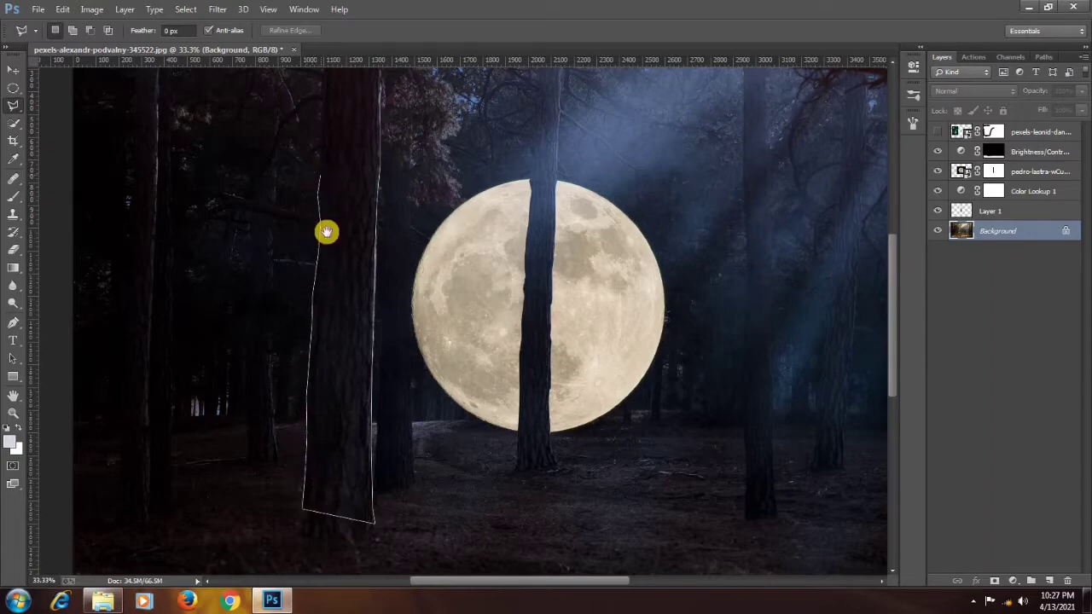
pyautogui.moveTo(327, 231); pyautogui.dragTo(316, 349)
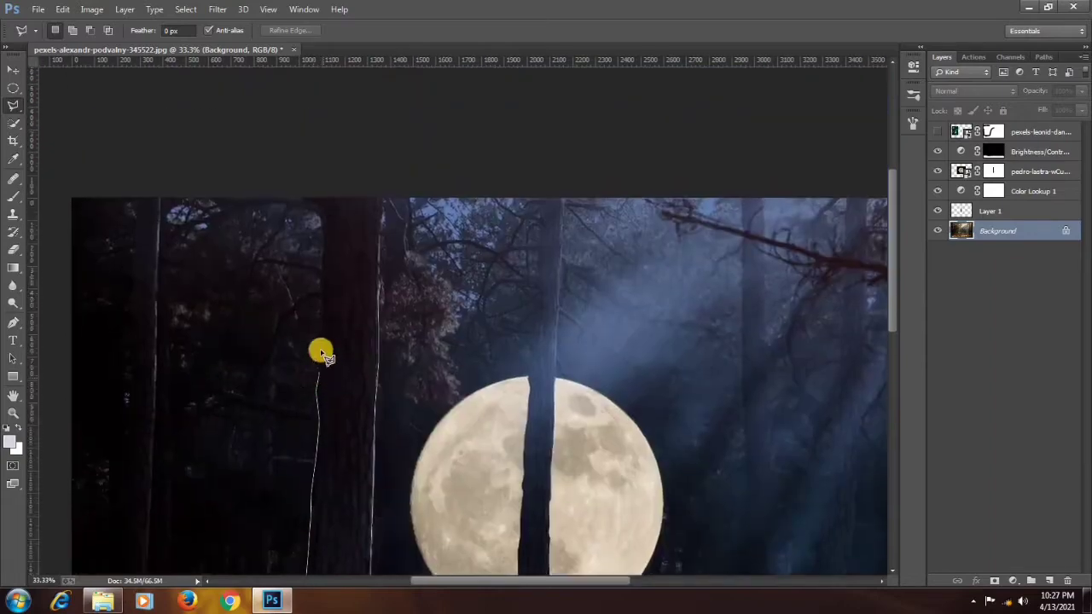
pyautogui.click(380, 290)
pyautogui.hotkey('ctrl', '0')
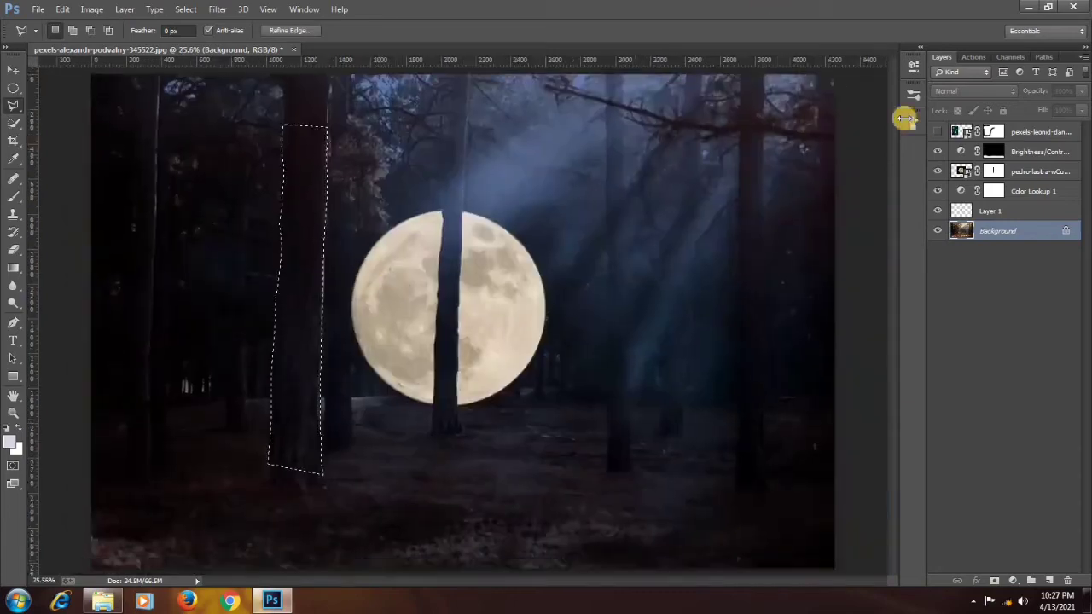
# Show the jellyfish layer, paint black inside the trunk selection on its mask to hide the overlapping jellyfish, and deselect
pyautogui.click(937, 132)
pyautogui.click(992, 131)
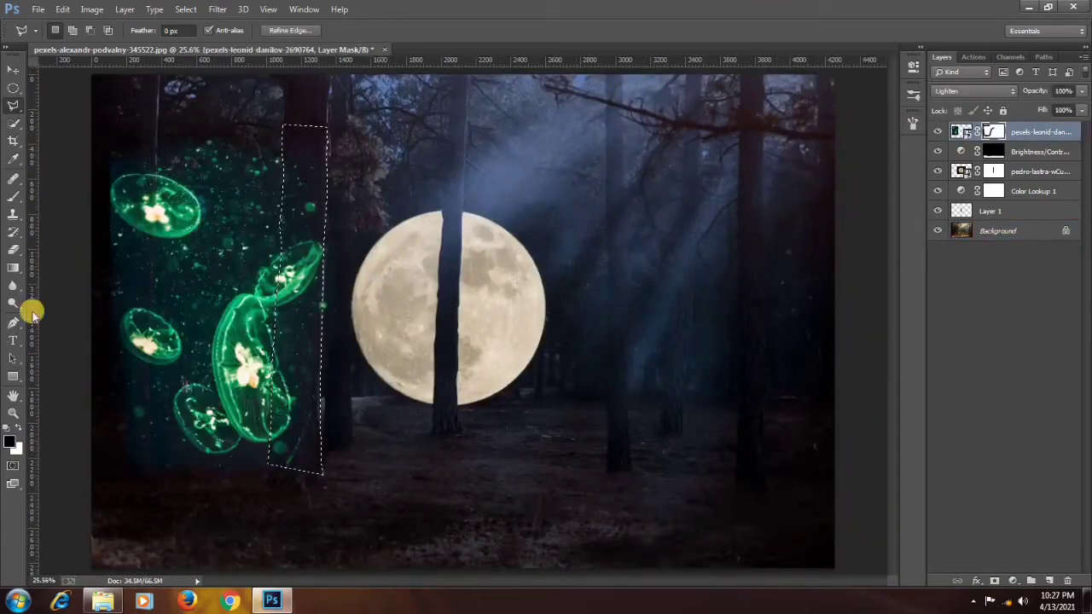
pyautogui.press('b')
pyautogui.moveTo(256, 252)
pyautogui.mouseDown()
pyautogui.moveTo(296, 252)
pyautogui.moveTo(297, 480)
pyautogui.moveTo(335, 208)
pyautogui.moveTo(344, 309)
pyautogui.moveTo(311, 402)
pyautogui.moveTo(313, 223)
pyautogui.mouseUp()
pyautogui.hotkey('ctrl', 'd')
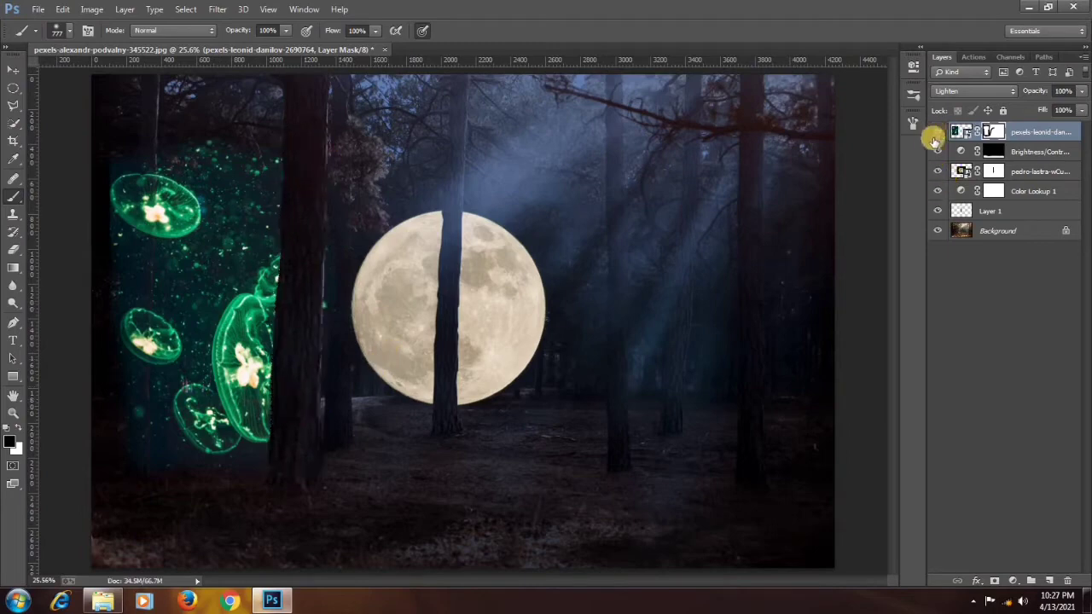
# Hide the green jellyfish layer and outline the thin trunk at the forest's far left with a Polygonal Lasso selection
pyautogui.click(936, 133)
pyautogui.moveTo(177, 213)
pyautogui.mouseDown()
pyautogui.moveTo(216, 312)
pyautogui.moveTo(361, 340)
pyautogui.mouseUp()
pyautogui.click(13, 108)
pyautogui.click(285, 139)
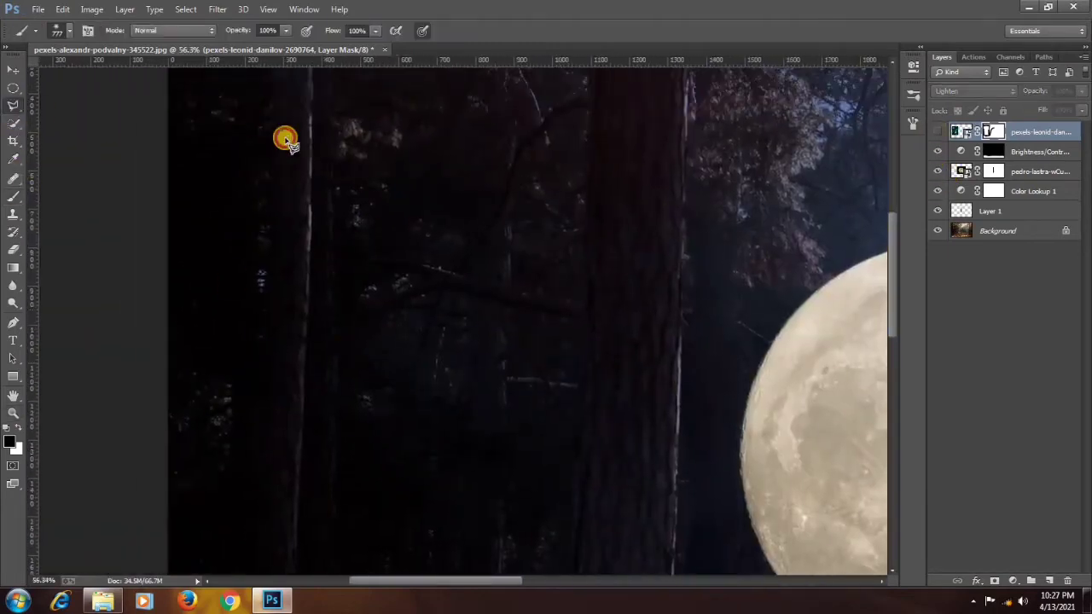
pyautogui.click(313, 116)
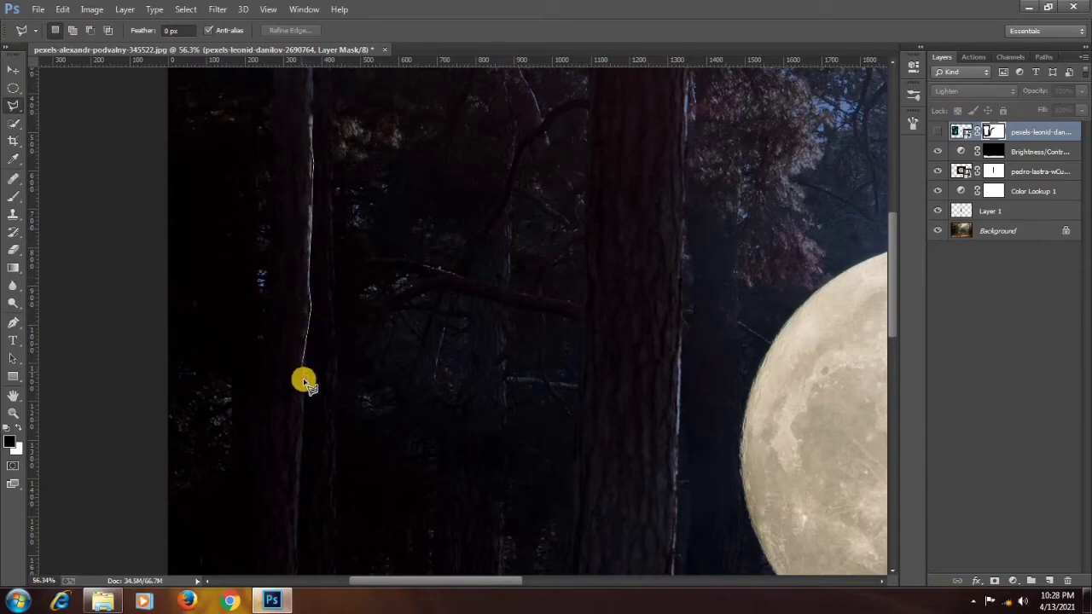
pyautogui.moveTo(298, 486)
pyautogui.mouseDown()
pyautogui.moveTo(280, 281)
pyautogui.moveTo(278, 500)
pyautogui.moveTo(232, 530)
pyautogui.moveTo(246, 161)
pyautogui.moveTo(231, 415)
pyautogui.moveTo(219, 378)
pyautogui.moveTo(222, 193)
pyautogui.moveTo(263, 190)
pyautogui.mouseUp()
# Show the green jellyfish layer, paint black inside the thin trunk selection on its mask, and deselect
pyautogui.scroll(-4, 354, 232)
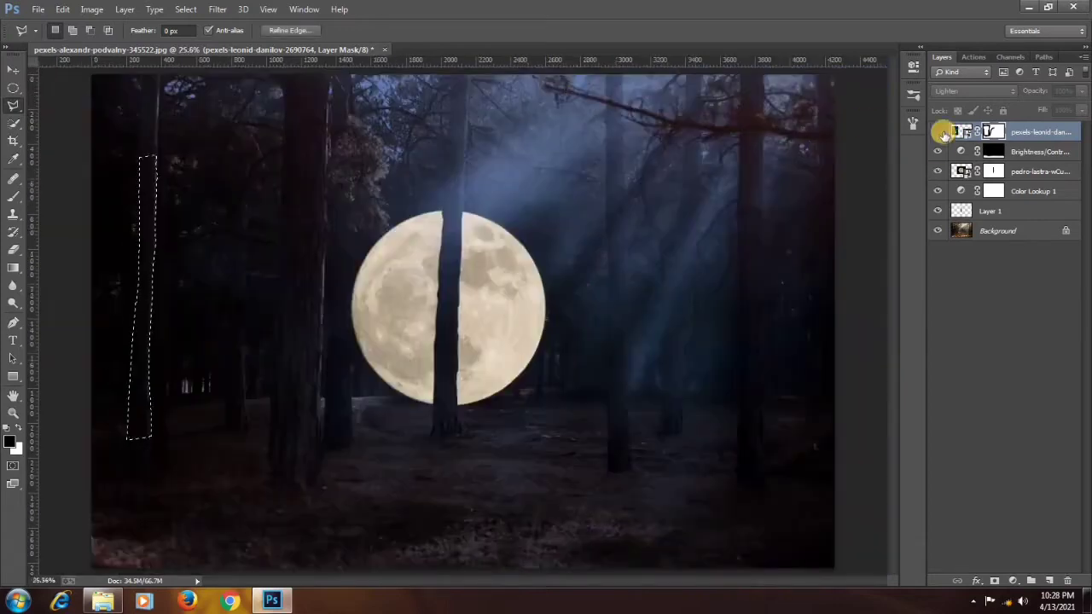
pyautogui.click(938, 131)
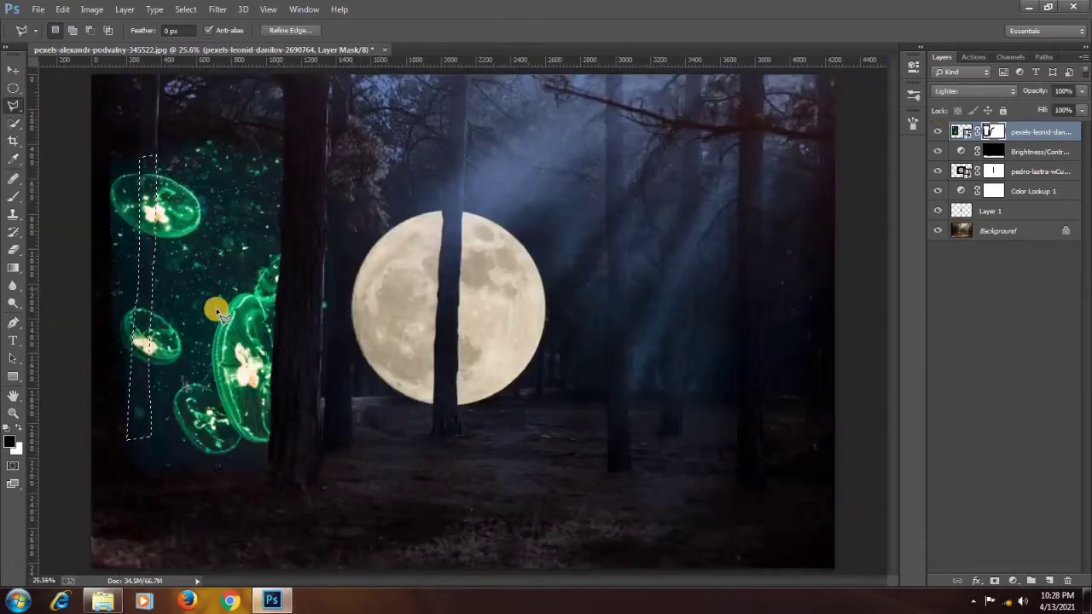
pyautogui.press('b')
pyautogui.moveTo(127, 210)
pyautogui.mouseDown()
pyautogui.moveTo(134, 172)
pyautogui.moveTo(134, 217)
pyautogui.mouseUp()
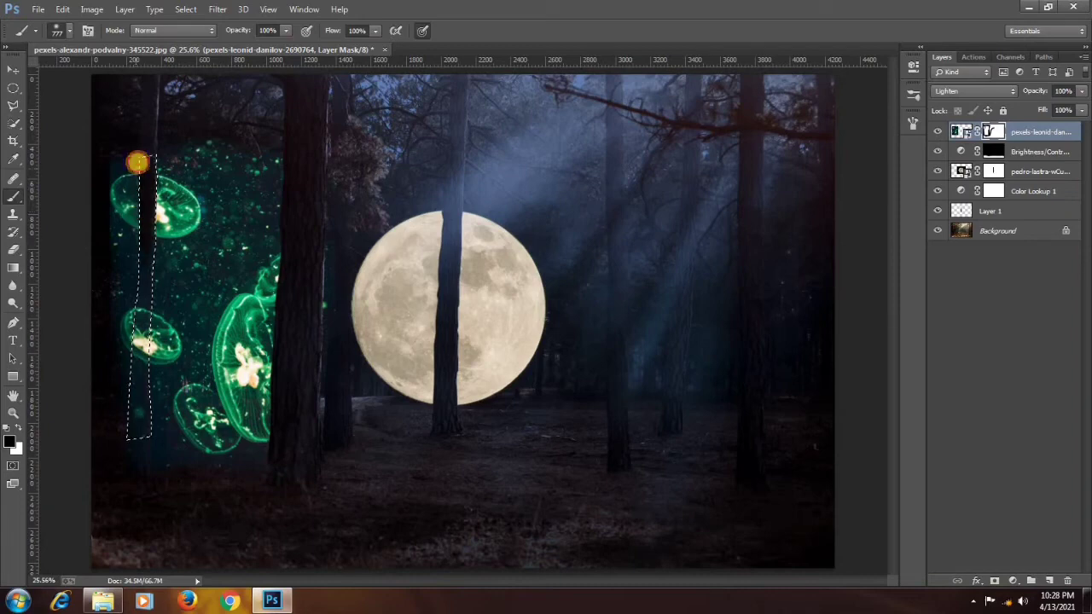
pyautogui.moveTo(140, 154); pyautogui.dragTo(151, 484)
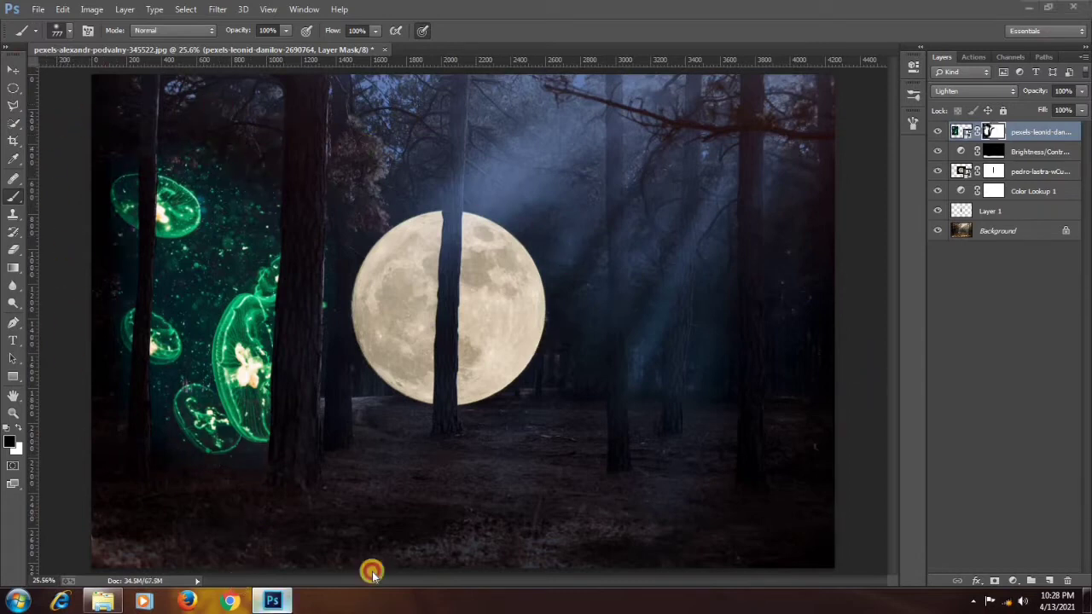
# Place pexels-miriam-fischer-2650468 from the Png folder, scale it to about 41%, and move it to the right side of the forest
pyautogui.click(271, 602)
pyautogui.scroll(-2, 1088, 411)
pyautogui.moveTo(1088, 412); pyautogui.dragTo(1088, 422)
pyautogui.moveTo(229, 305); pyautogui.dragTo(708, 331)
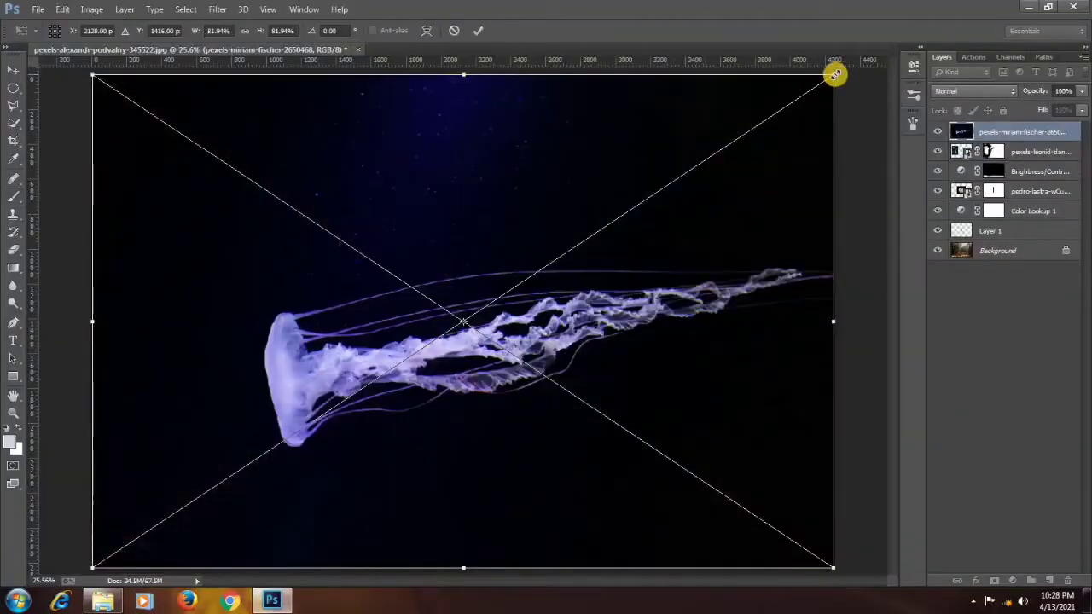
pyautogui.moveTo(833, 75); pyautogui.dragTo(648, 198)
pyautogui.moveTo(461, 350); pyautogui.dragTo(687, 384)
# Set the blend mode of the placed purple jellyfish layer to Screen
pyautogui.click(946, 89)
pyautogui.click(949, 228)
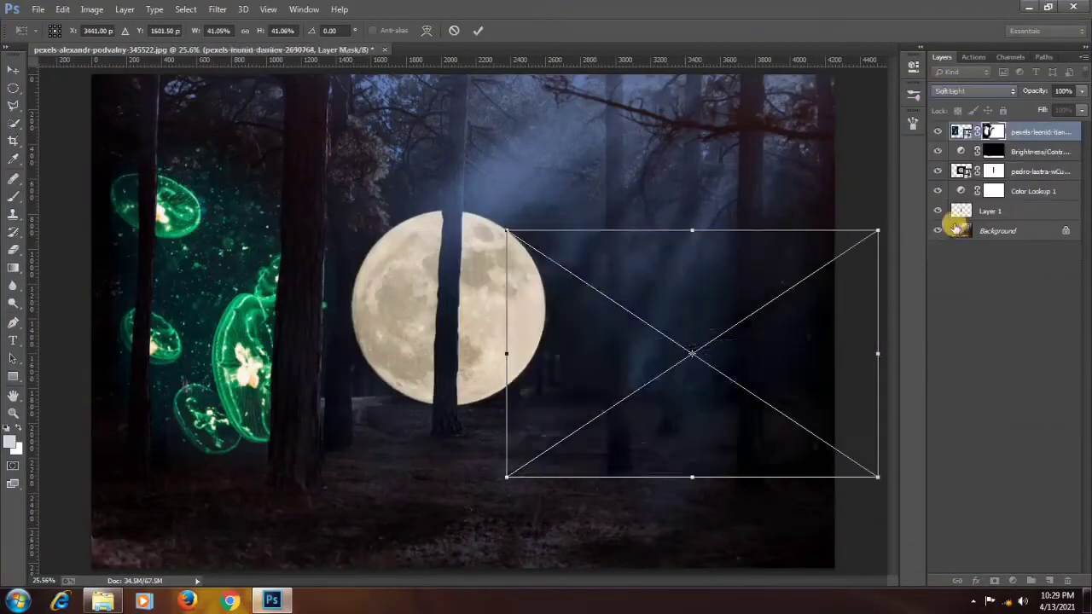
pyautogui.click(972, 91)
pyautogui.click(948, 214)
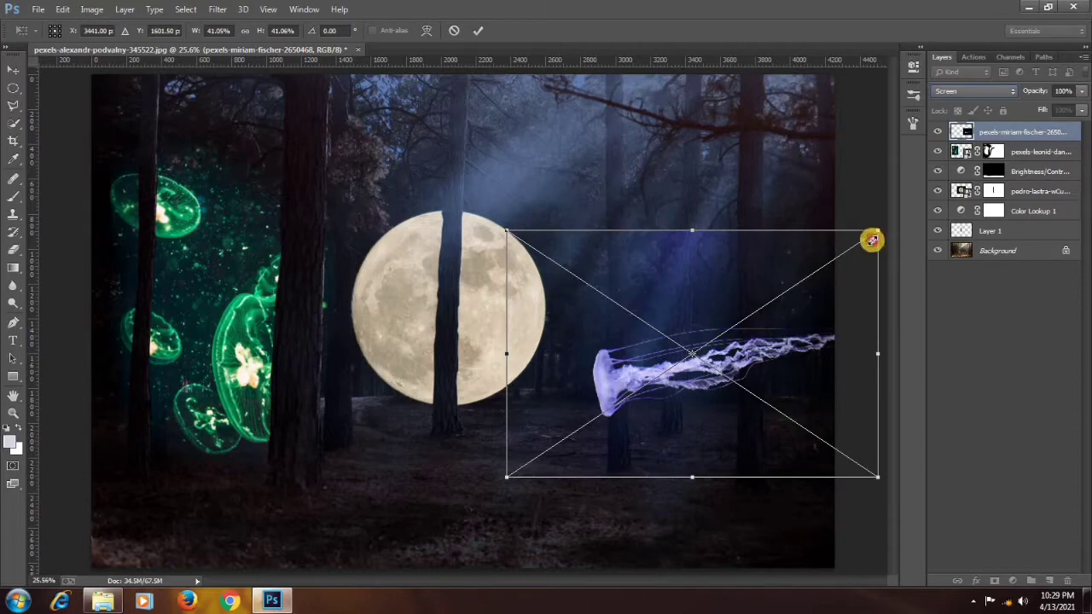
# Scale the purple jellyfish down to about 30%, rotate it about 2.4°, position it between the right-hand trunks, and commit the transform
pyautogui.moveTo(872, 240); pyautogui.dragTo(822, 269)
pyautogui.moveTo(683, 374)
pyautogui.mouseDown()
pyautogui.moveTo(690, 409)
pyautogui.moveTo(691, 393)
pyautogui.mouseUp()
pyautogui.moveTo(551, 275); pyautogui.dragTo(554, 267)
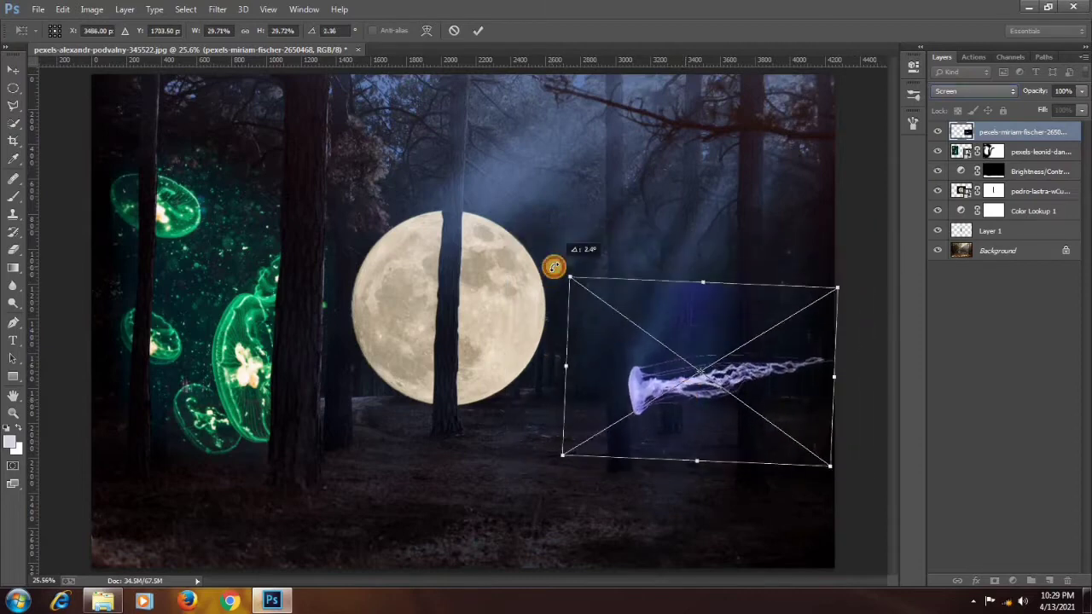
pyautogui.moveTo(664, 380); pyautogui.dragTo(650, 389)
pyautogui.press('Return')
# Add a layer mask to the purple jellyfish layer and paint black over its leftover blue background
pyautogui.press('b')
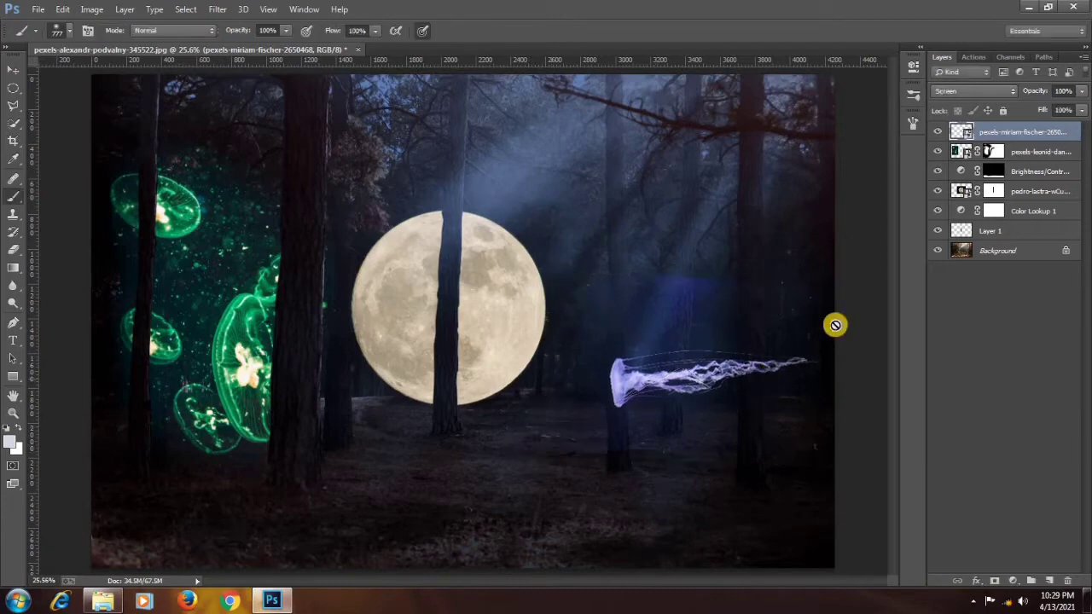
pyautogui.click(708, 269)
pyautogui.click(613, 245)
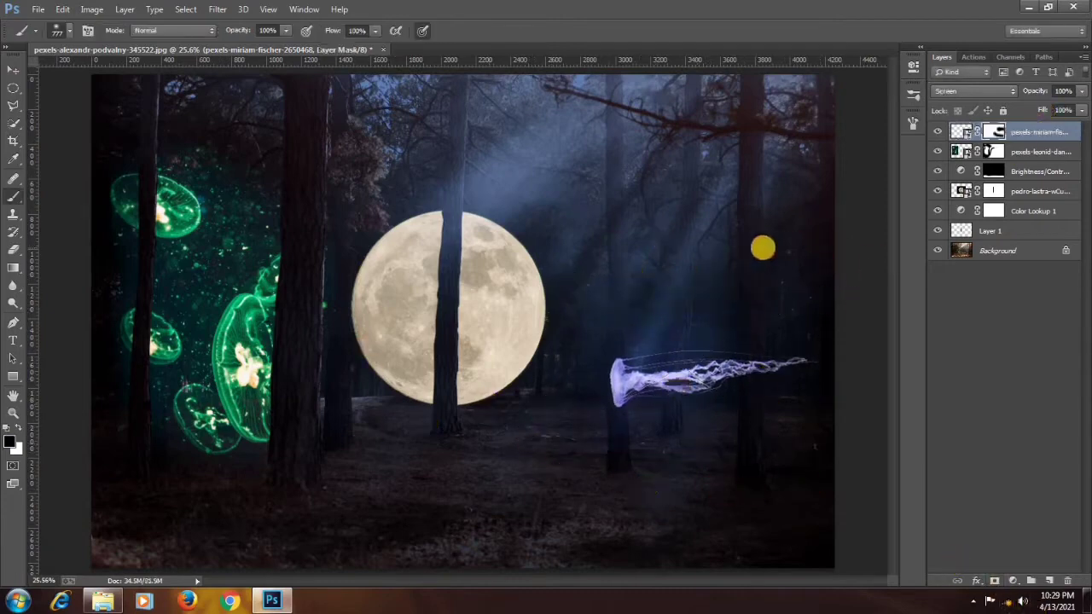
# Hide the purple jellyfish layer and outline the large trunk behind its tentacles with a Polygonal Lasso selection
pyautogui.click(938, 131)
pyautogui.click(938, 132)
pyautogui.click(932, 136)
pyautogui.hotkey('ctrl', 'space')
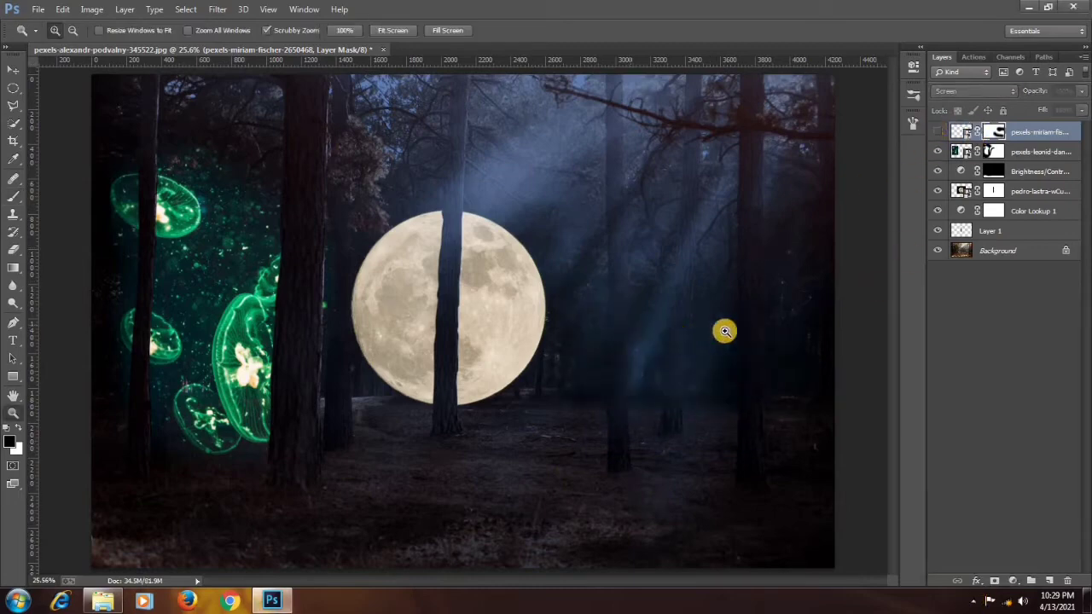
pyautogui.moveTo(674, 334); pyautogui.dragTo(395, 277)
pyautogui.press('l')
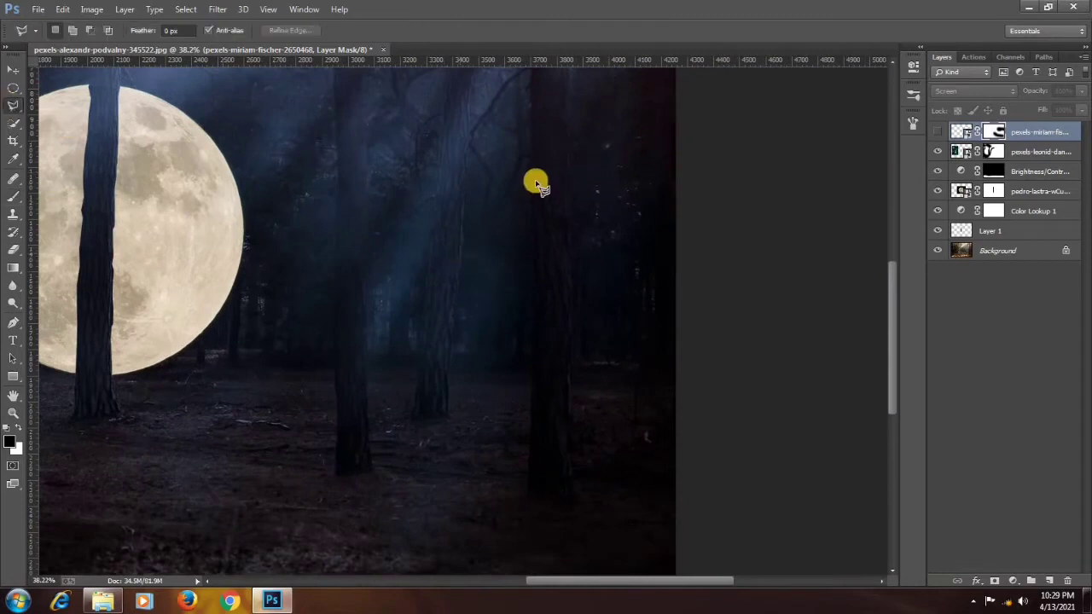
pyautogui.moveTo(533, 233)
pyautogui.mouseDown()
pyautogui.moveTo(544, 348)
pyautogui.moveTo(528, 441)
pyautogui.mouseUp()
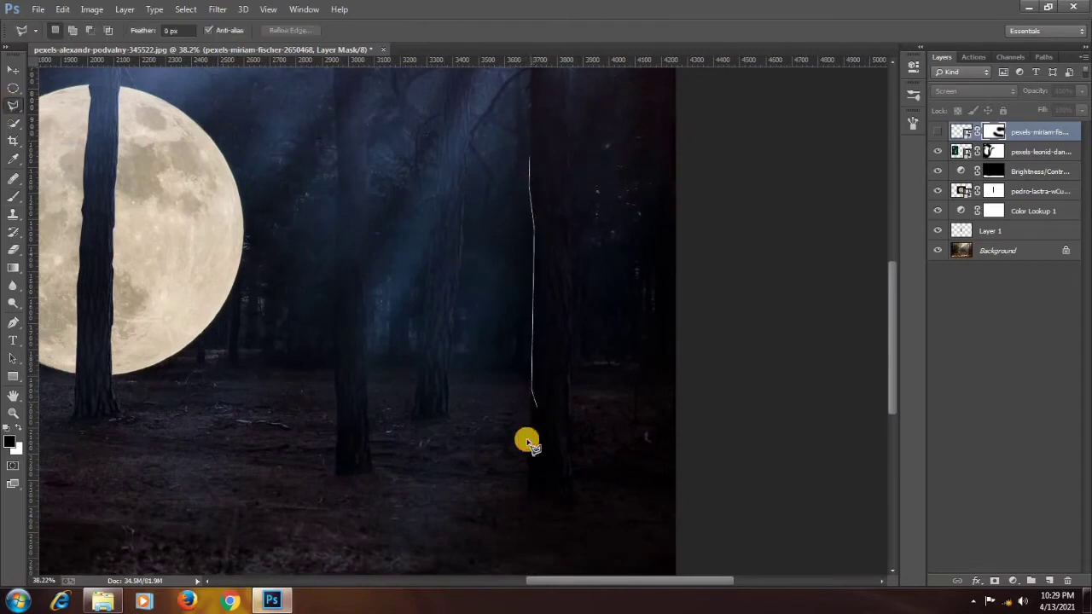
pyautogui.moveTo(575, 501); pyautogui.dragTo(573, 270)
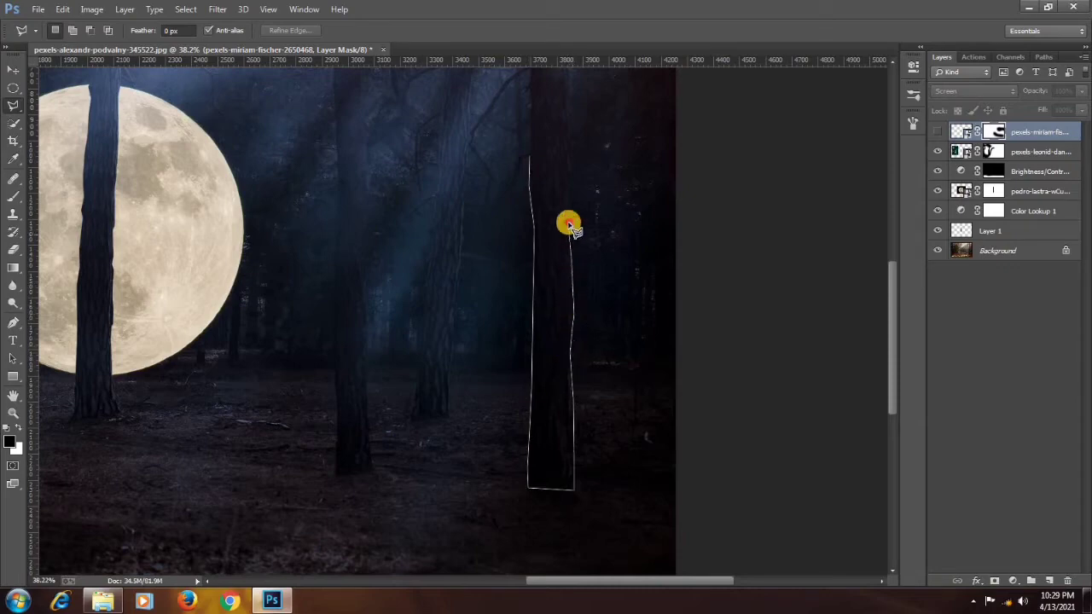
pyautogui.moveTo(570, 226)
pyautogui.mouseDown()
pyautogui.moveTo(572, 156)
pyautogui.moveTo(532, 163)
pyautogui.mouseUp()
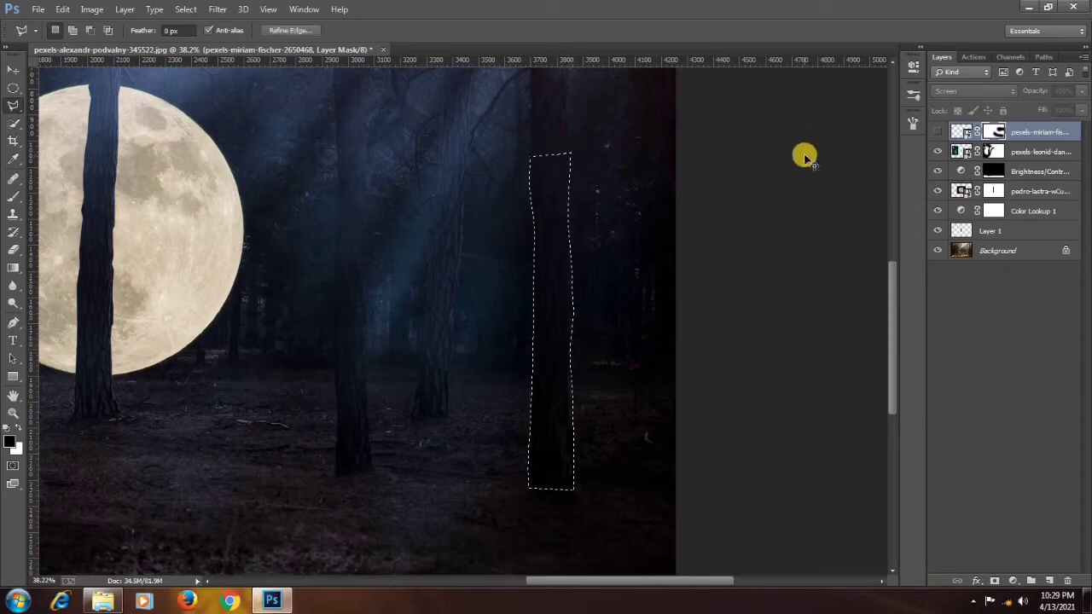
# Show the purple jellyfish layer, paint black inside the trunk selection on its mask to hide the overlapping tentacles, and deselect
pyautogui.hotkey('ctrl', '0')
pyautogui.click(937, 131)
pyautogui.press('b')
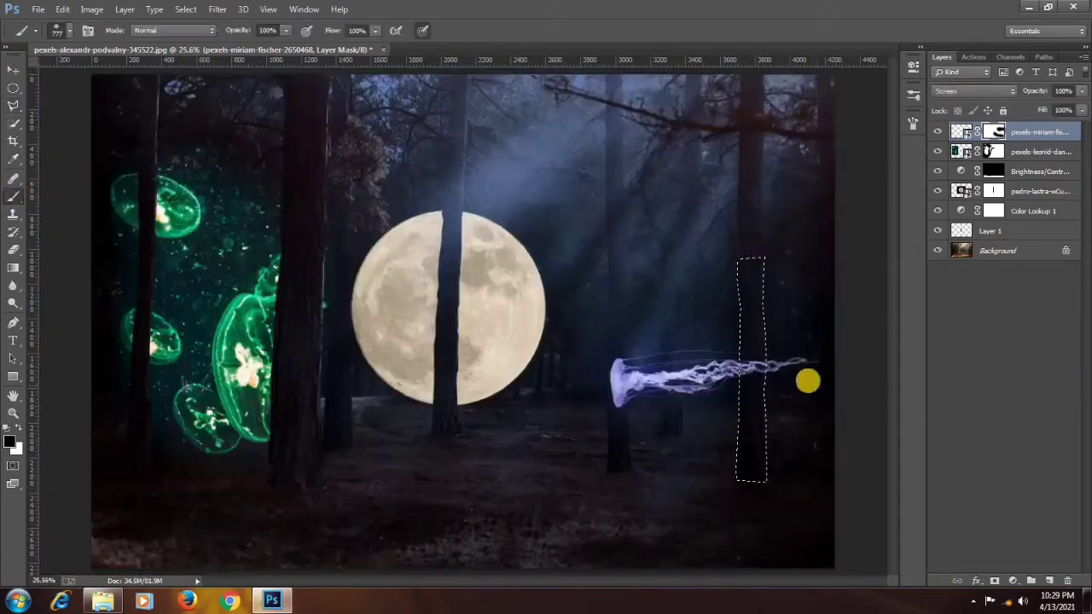
pyautogui.moveTo(807, 378)
pyautogui.mouseDown()
pyautogui.moveTo(762, 286)
pyautogui.moveTo(772, 448)
pyautogui.mouseUp()
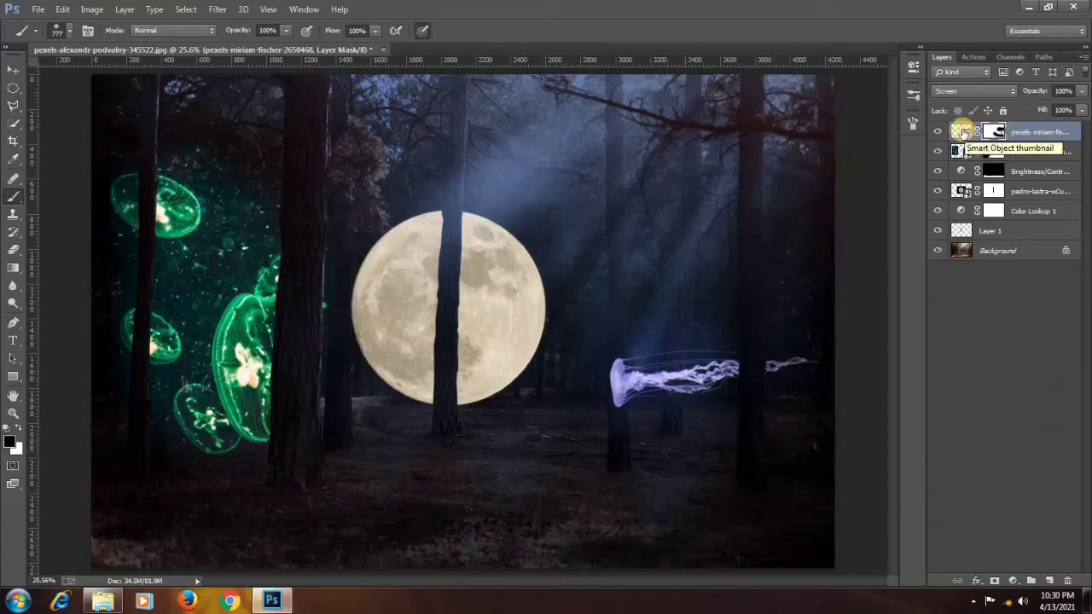
# Place the photo IMG_2506 from Local Disk (E:) into the forest composite
pyautogui.click(287, 602)
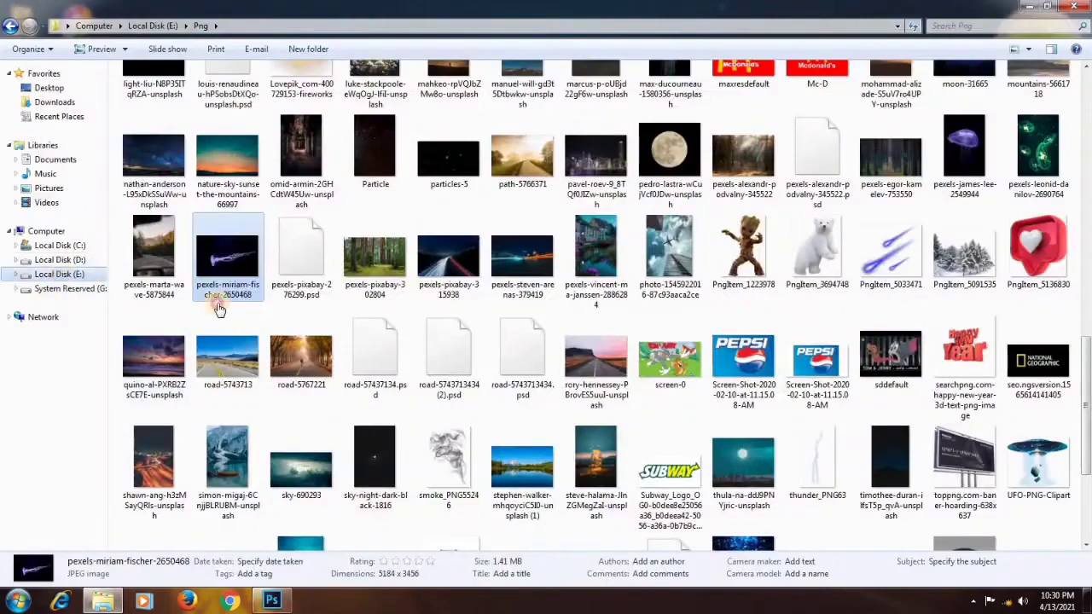
pyautogui.click(58, 274)
pyautogui.scroll(-5, 845, 328)
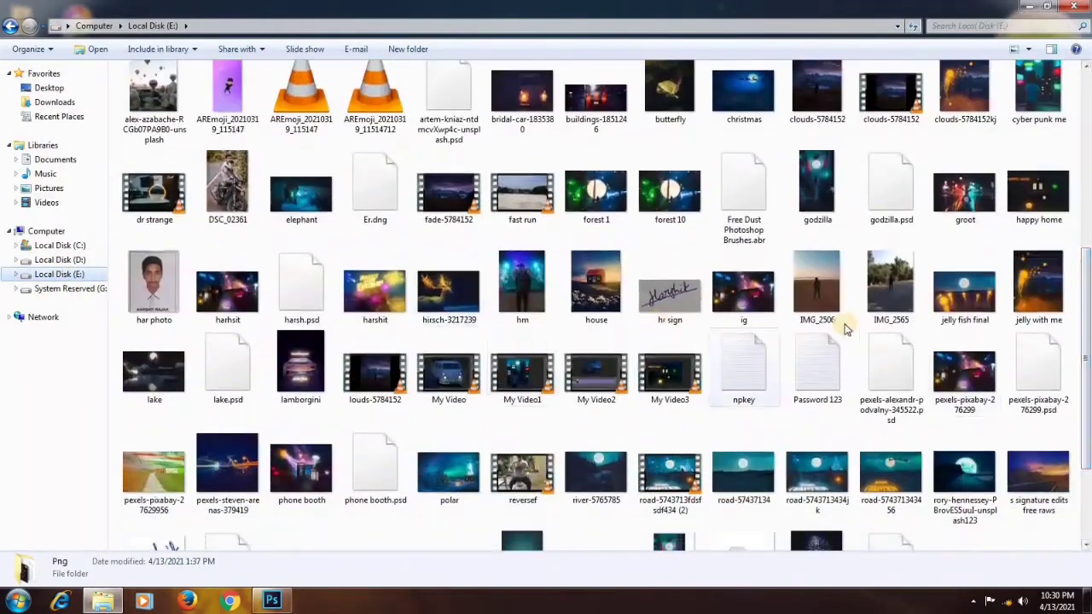
pyautogui.moveTo(845, 329); pyautogui.dragTo(515, 271)
pyautogui.click(478, 30)
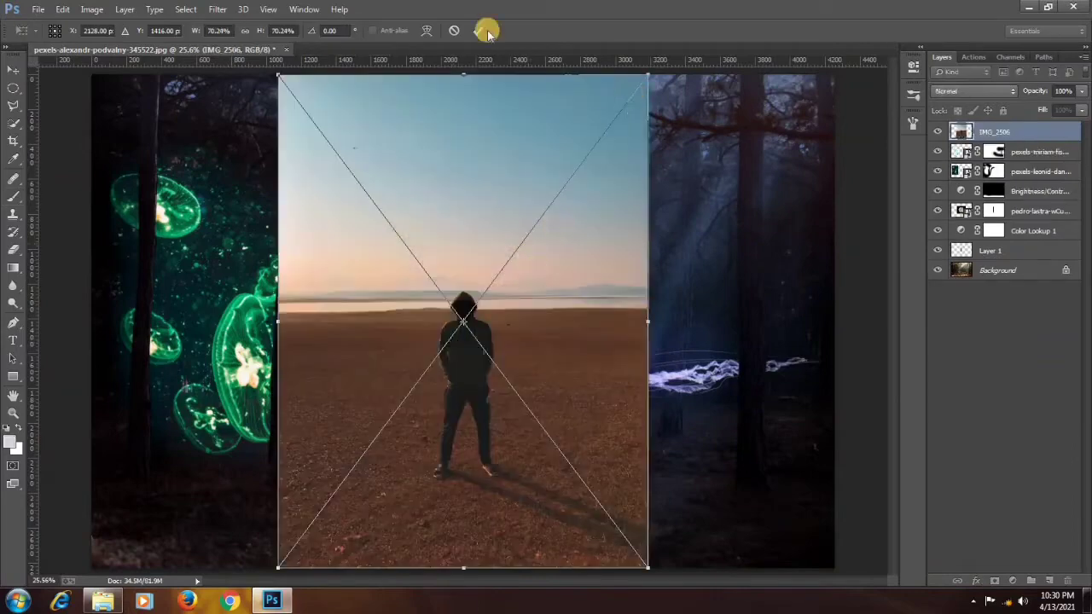
# Draw a loose Polygonal Lasso selection around the hooded man in IMG_2506 and turn it into a layer mask
pyautogui.click(13, 105)
pyautogui.click(421, 360)
pyautogui.click(418, 478)
pyautogui.click(452, 498)
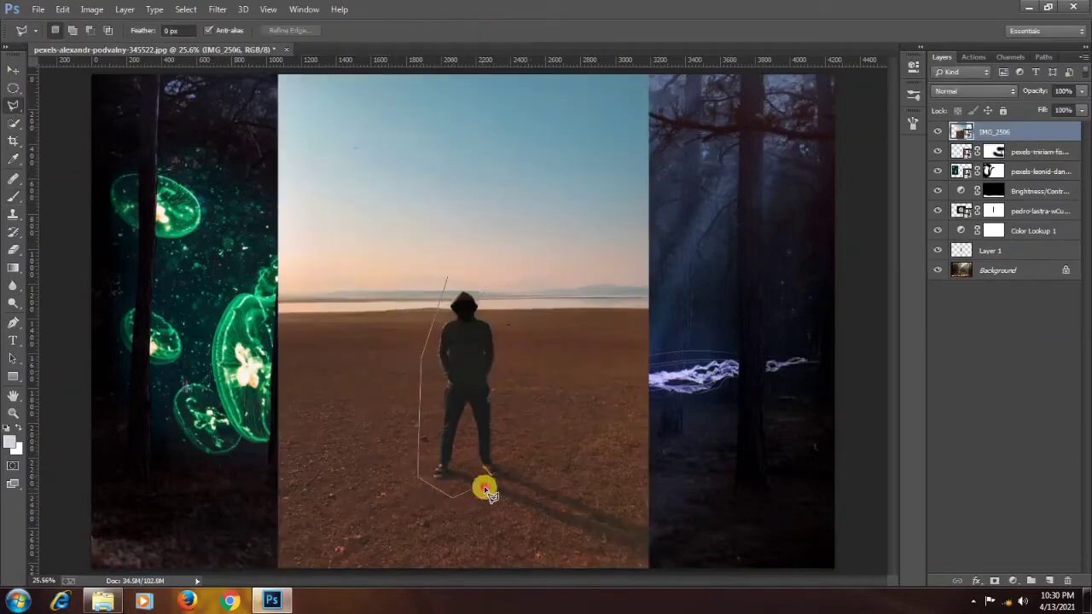
pyautogui.click(515, 487)
pyautogui.click(504, 420)
pyautogui.click(447, 278)
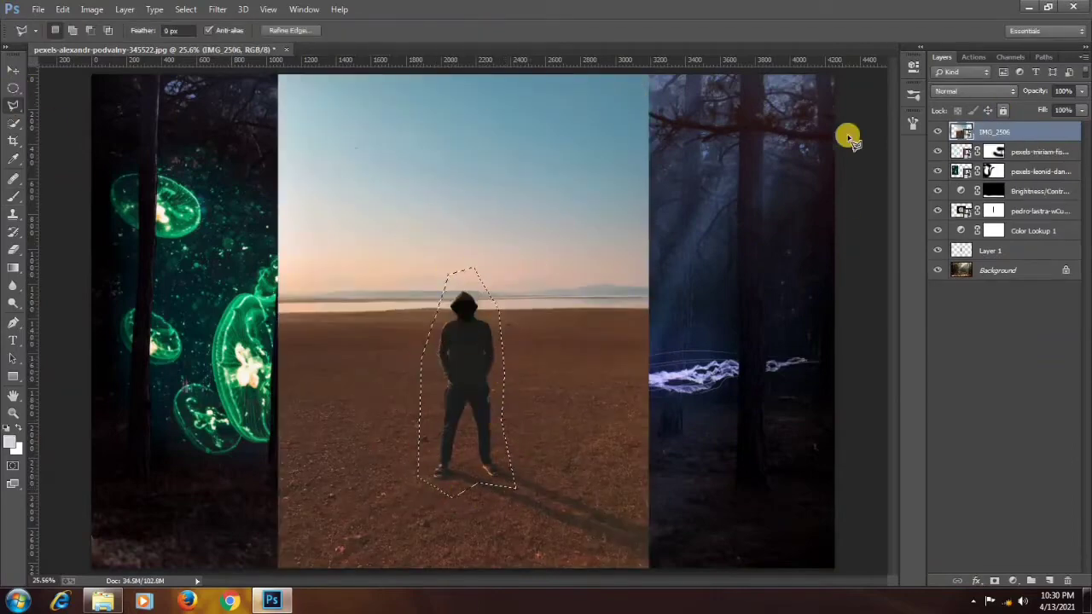
pyautogui.click(994, 581)
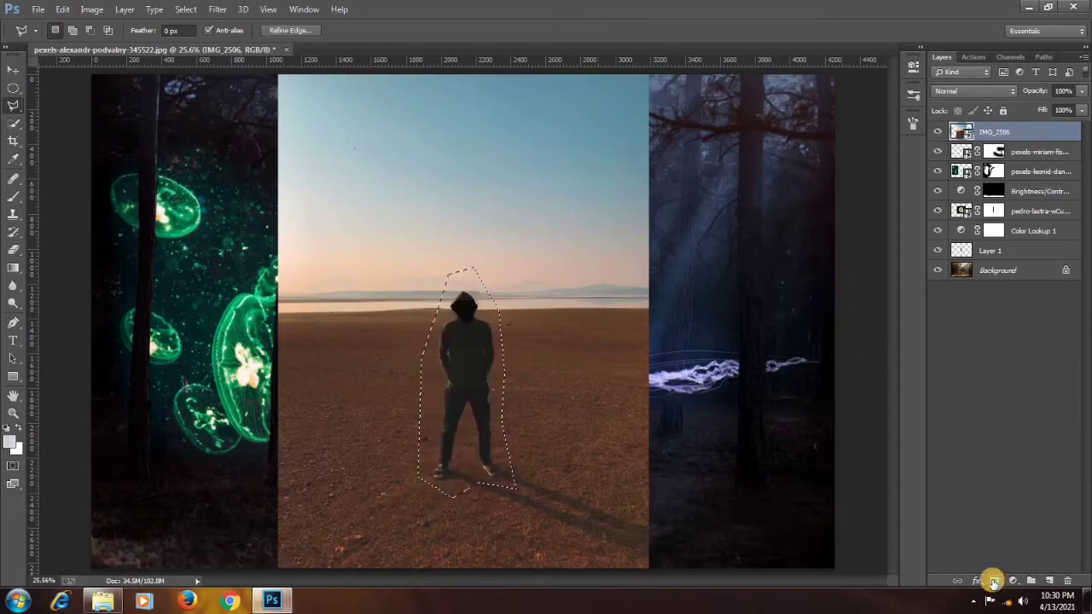
# Scale the masked man down and move him in front of the moon's lower edge beside the central trunk
pyautogui.hotkey('ctrl', 't')
pyautogui.moveTo(646, 75); pyautogui.dragTo(588, 151)
pyautogui.moveTo(521, 343)
pyautogui.mouseDown()
pyautogui.moveTo(528, 395)
pyautogui.moveTo(561, 371)
pyautogui.mouseUp()
pyautogui.press('Return')
# Select the hooded man's body with the Quick Selection tool, subtracting the stray ground around his feet
pyautogui.hotkey('ctrl', 'space')
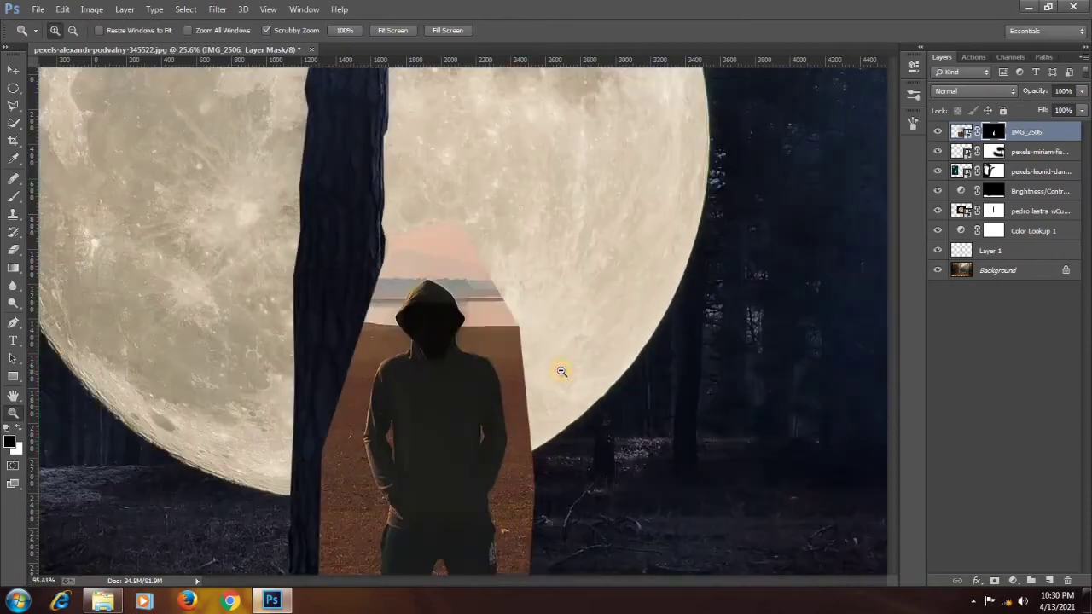
pyautogui.press('space')
pyautogui.moveTo(461, 417); pyautogui.dragTo(451, 261)
pyautogui.click(11, 124)
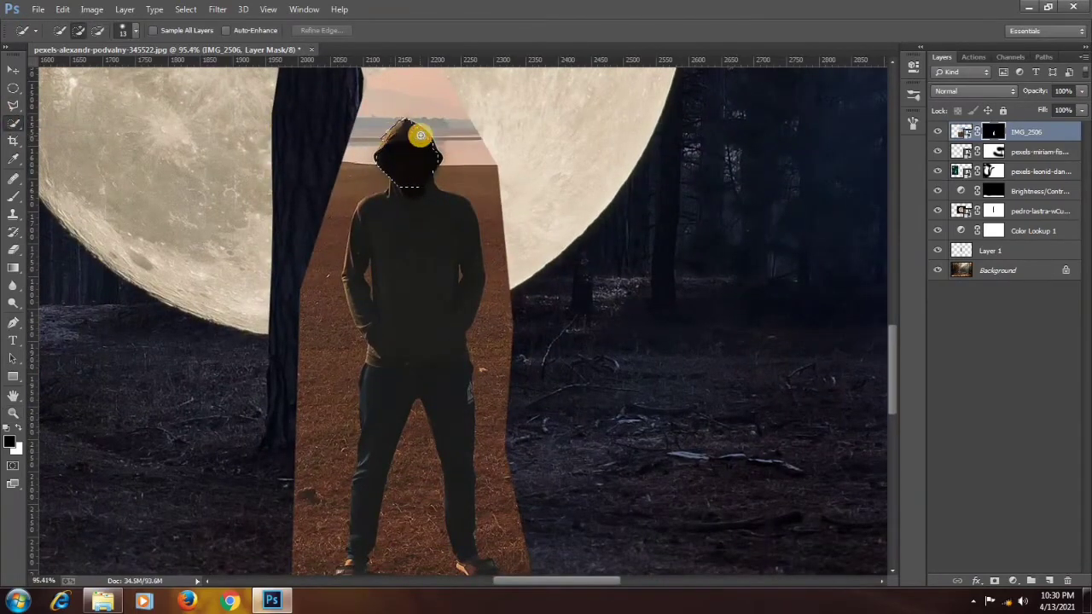
pyautogui.moveTo(420, 135)
pyautogui.mouseDown()
pyautogui.moveTo(411, 181)
pyautogui.moveTo(416, 266)
pyautogui.moveTo(427, 368)
pyautogui.moveTo(454, 417)
pyautogui.moveTo(457, 311)
pyautogui.moveTo(441, 215)
pyautogui.moveTo(422, 197)
pyautogui.moveTo(422, 250)
pyautogui.moveTo(453, 325)
pyautogui.mouseUp()
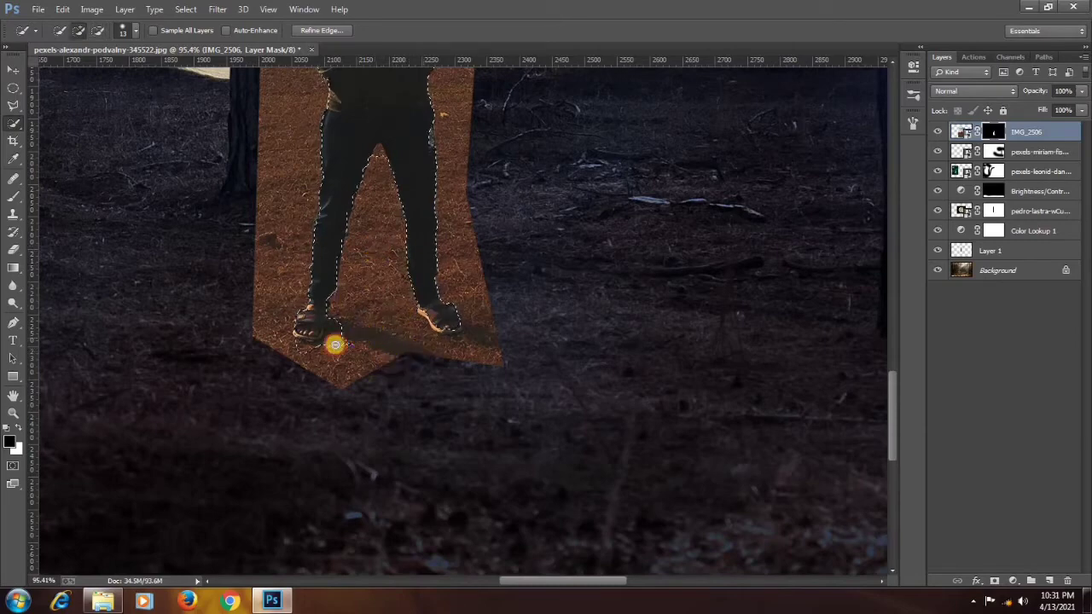
pyautogui.moveTo(335, 345); pyautogui.dragTo(296, 350)
pyautogui.scroll(8, 312, 348)
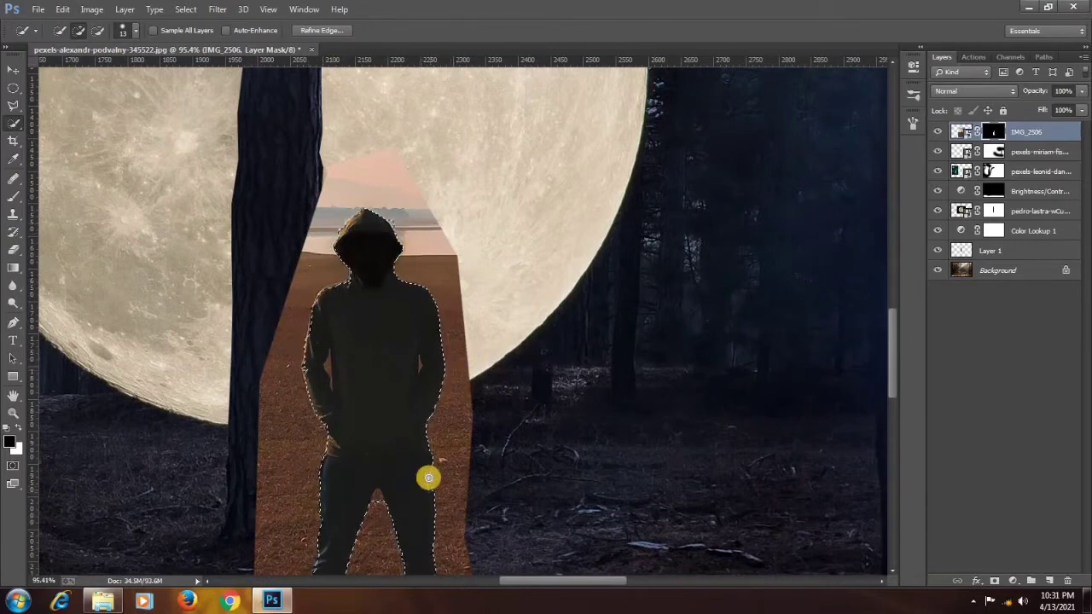
pyautogui.press('alt')
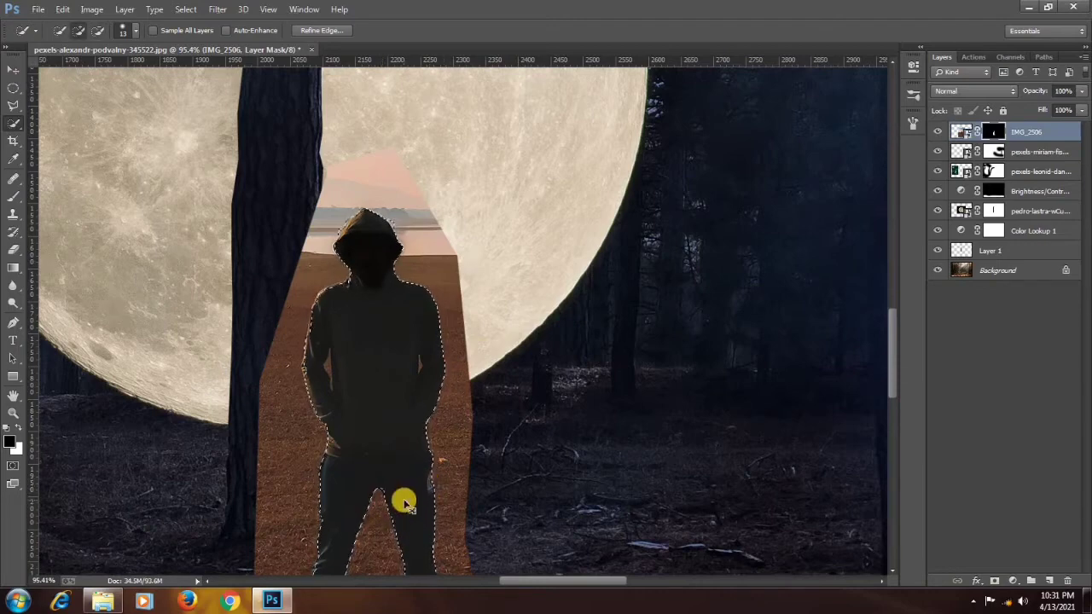
# Invert the selection, paint black on the IMG_2506 mask to remove the desert around the man, and deselect
pyautogui.hotkey('ctrl', '0')
pyautogui.hotkey('ctrl', 'shift', 'i')
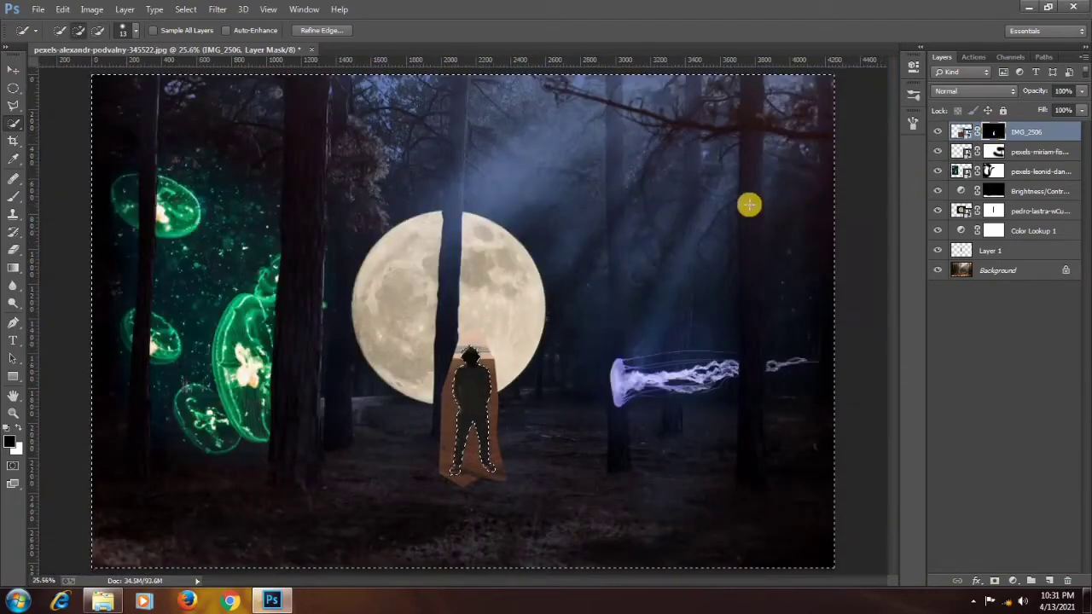
pyautogui.press('b')
pyautogui.moveTo(464, 479); pyautogui.dragTo(461, 329)
pyautogui.hotkey('ctrl', 'd')
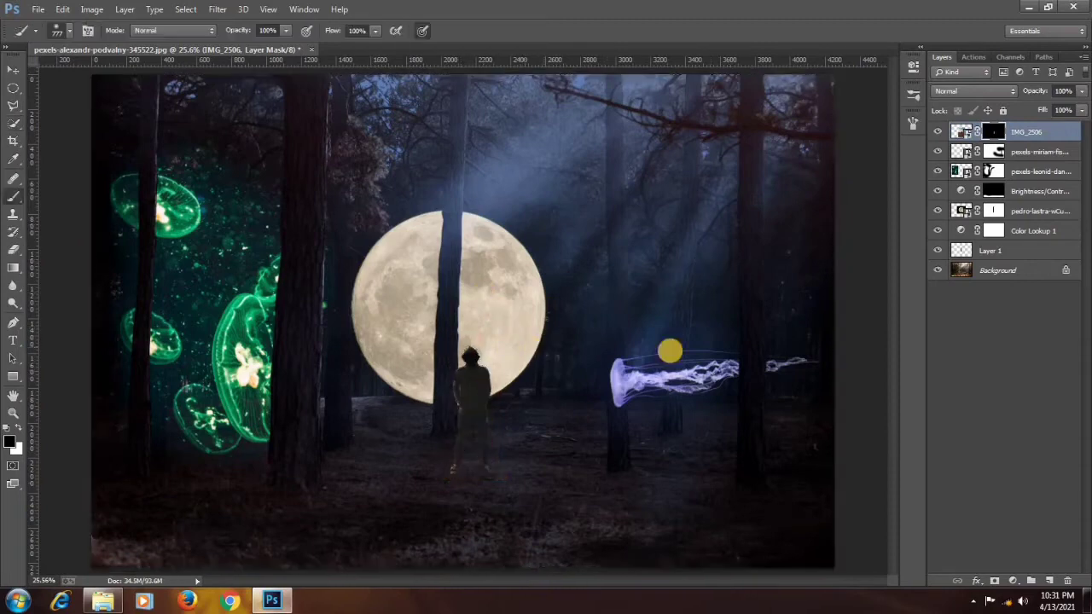
# Resize the cut-out man slightly smaller and reposition him on the forest floor below the moon
pyautogui.click(947, 134)
pyautogui.hotkey('ctrl', 't')
pyautogui.moveTo(590, 214); pyautogui.dragTo(522, 374)
pyautogui.press('Return')
# Display the IMG_2506 layer mask on its own to examine the edges around the man's legs and feet
pyautogui.press('z')
pyautogui.moveTo(472, 457); pyautogui.dragTo(564, 337)
pyautogui.click(994, 132)
pyautogui.keyDown('alt'); pyautogui.click(995, 132); pyautogui.keyUp('alt')
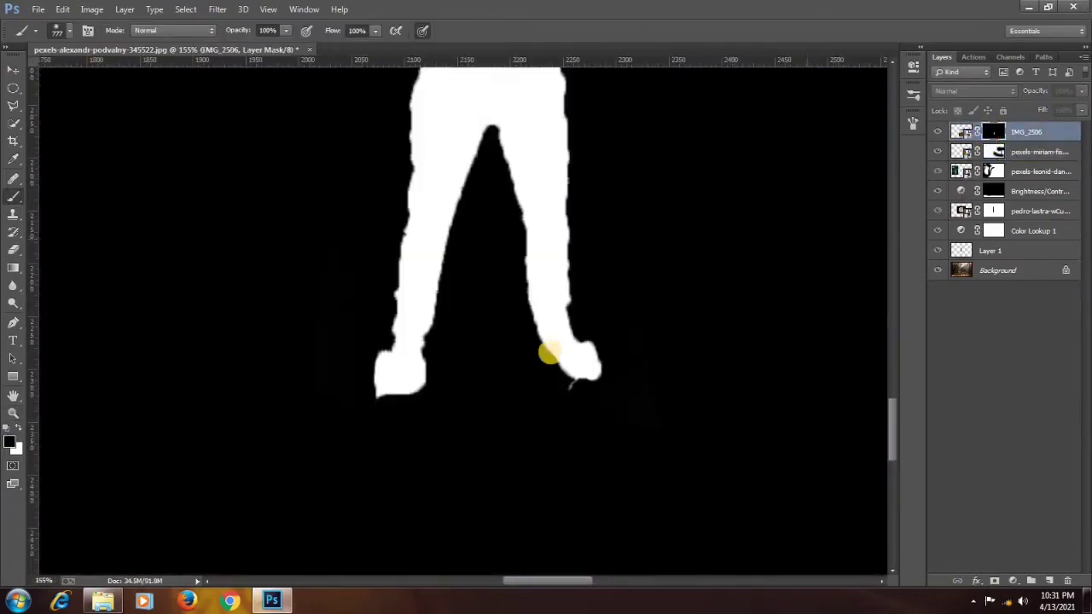
pyautogui.hotkey('ctrl', '0')
# Raise the contrast of the IMG_2506 layer mask in repeated Brightness/Contrast passes to harden the man's edges
pyautogui.click(91, 8)
pyautogui.moveTo(110, 41)
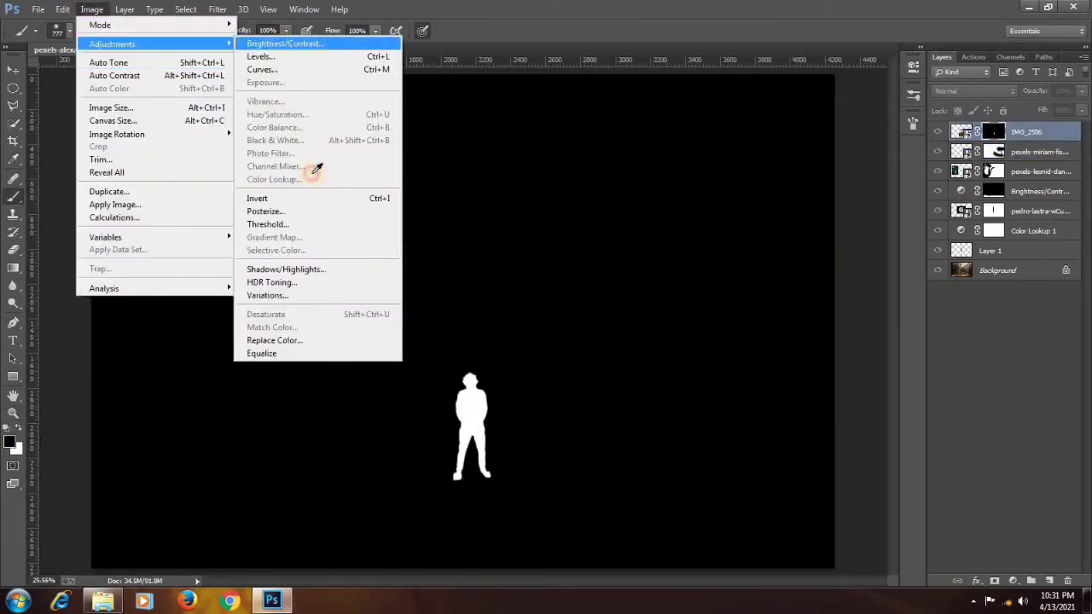
pyautogui.click(281, 41)
pyautogui.click(286, 176)
pyautogui.click(91, 9)
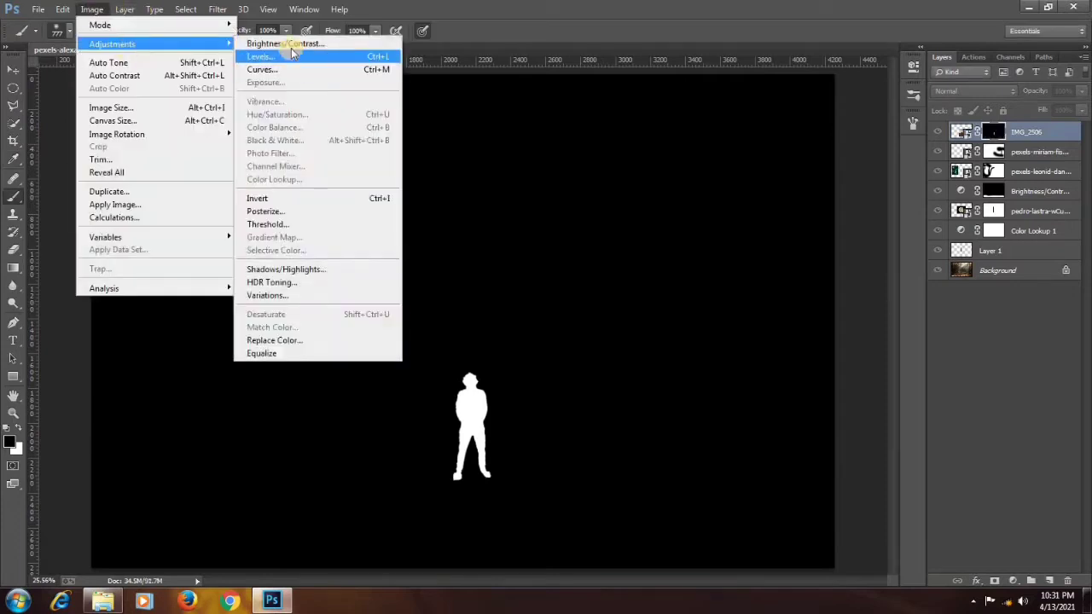
pyautogui.click(282, 41)
pyautogui.moveTo(218, 200); pyautogui.dragTo(234, 189)
pyautogui.click(248, 157)
pyautogui.click(90, 10)
pyautogui.moveTo(207, 42)
pyautogui.click(283, 42)
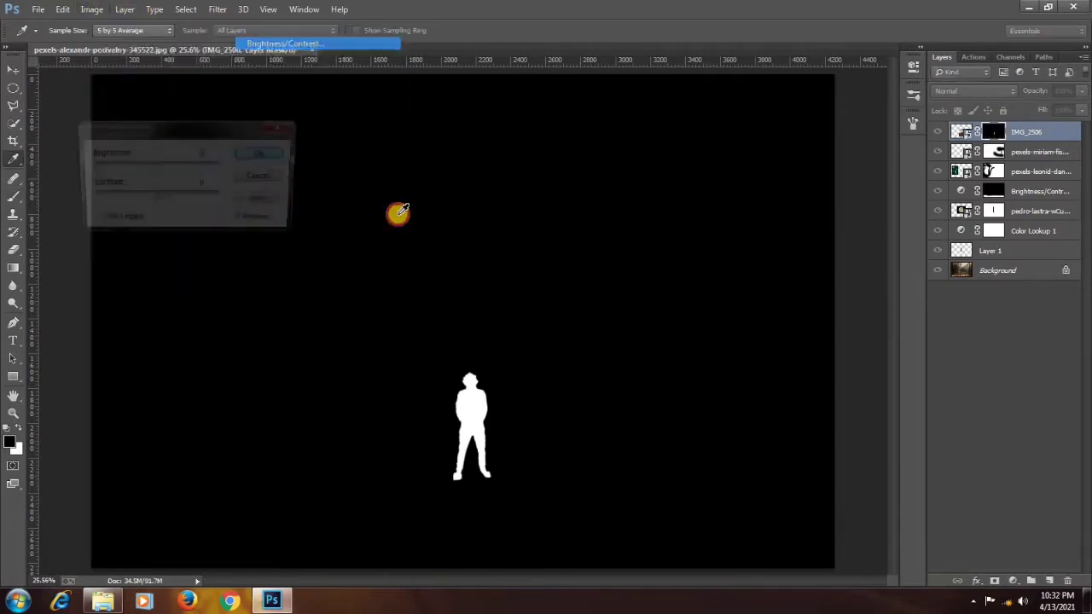
pyautogui.moveTo(155, 199); pyautogui.dragTo(235, 192)
pyautogui.click(269, 152)
# Apply one more Brightness/Contrast pass to the man's mask with Contrast at 84
pyautogui.click(91, 8)
pyautogui.moveTo(111, 43)
pyautogui.click(286, 41)
pyautogui.moveTo(155, 198); pyautogui.dragTo(290, 176)
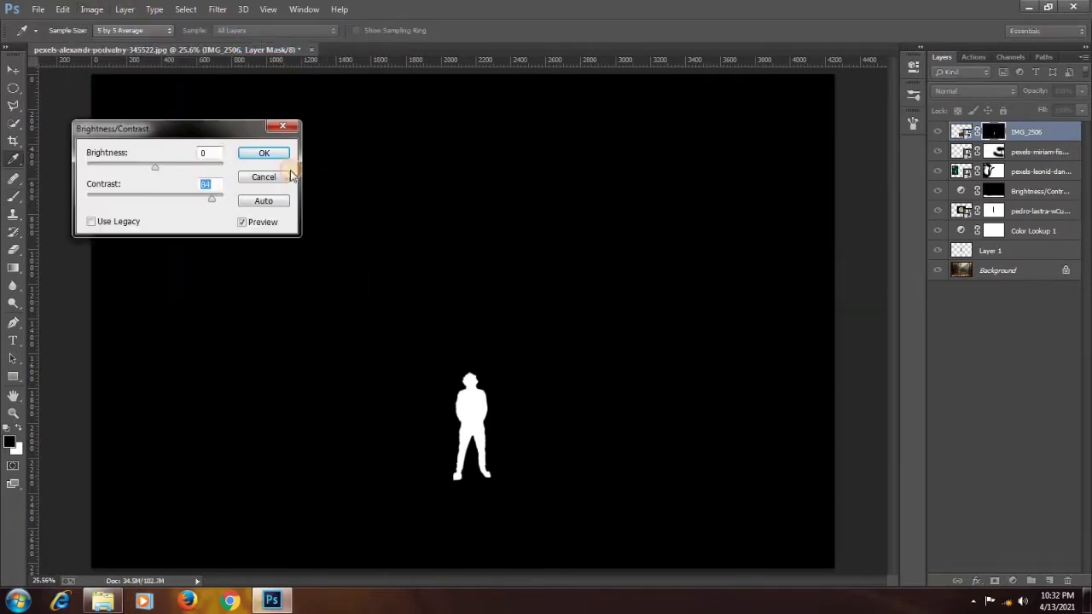
pyautogui.click(269, 153)
# Return IMG_2506 from mask view to the composite and examine the man's outline from legs to shoulders
pyautogui.click(958, 131)
pyautogui.moveTo(473, 427); pyautogui.dragTo(563, 419)
pyautogui.moveTo(526, 418); pyautogui.dragTo(501, 337)
pyautogui.moveTo(481, 387); pyautogui.dragTo(513, 220)
pyautogui.moveTo(437, 348); pyautogui.dragTo(481, 512)
pyautogui.moveTo(446, 243); pyautogui.dragTo(401, 418)
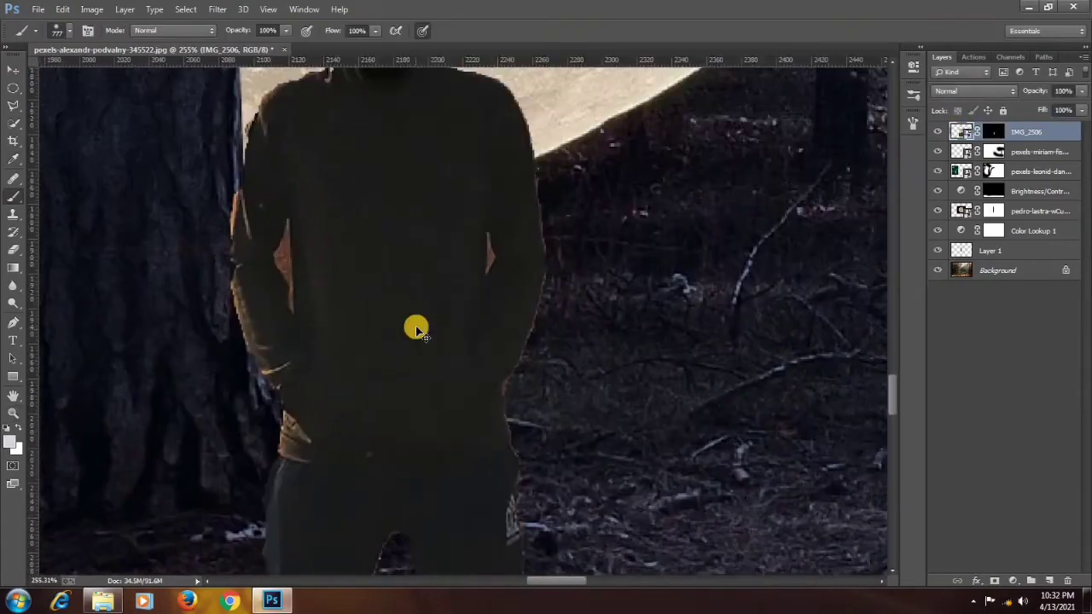
pyautogui.hotkey('ctrl', '0')
# Add a Color Lookup adjustment clipped to the IMG_2506 layer, using the Moonlight.3DL table
pyautogui.click(1012, 580)
pyautogui.click(994, 492)
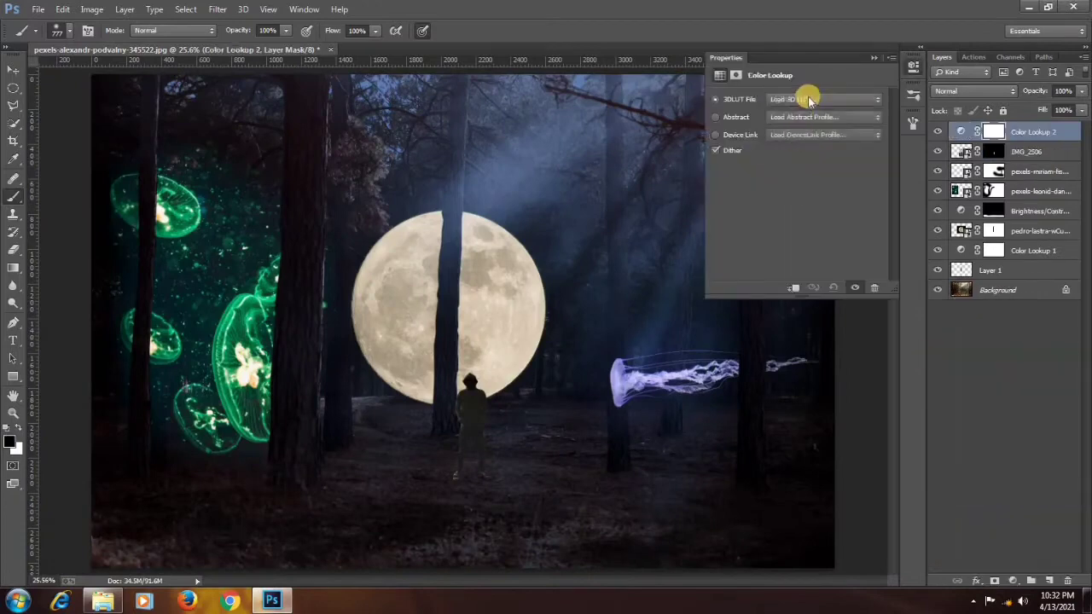
pyautogui.click(810, 99)
pyautogui.click(815, 439)
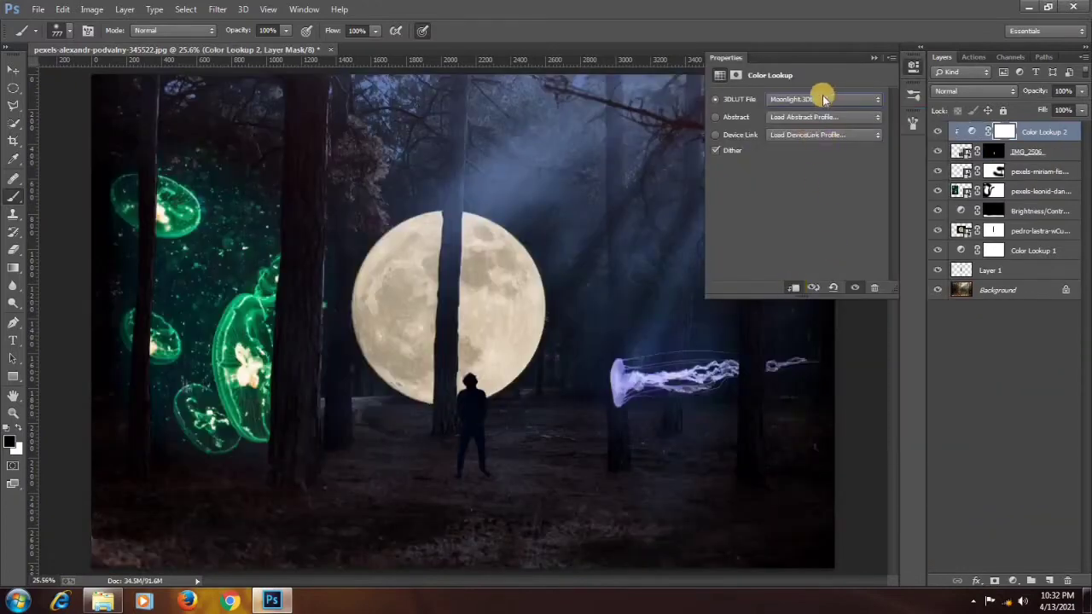
# Choose a 3DLUT table again for the man's Color Lookup and set that adjustment layer's opacity to 55%
pyautogui.click(824, 99)
pyautogui.click(813, 453)
pyautogui.click(873, 58)
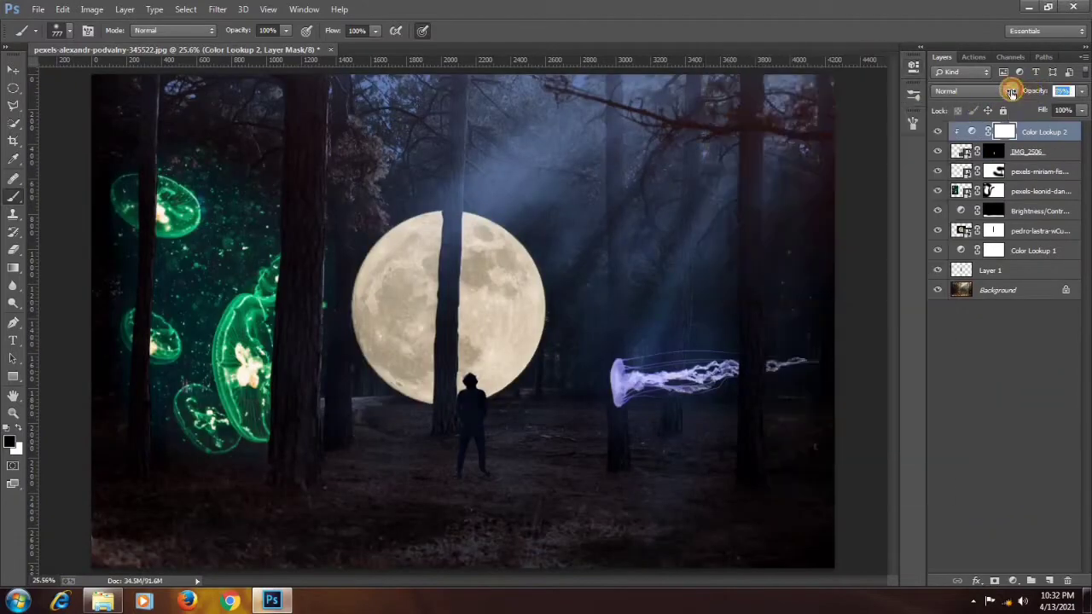
pyautogui.click(1038, 130)
# Target the IMG_2506 mask at the man's feet and choose the 112 grass-shaped brush
pyautogui.moveTo(475, 420); pyautogui.dragTo(744, 388)
pyautogui.moveTo(568, 374); pyautogui.dragTo(536, 188)
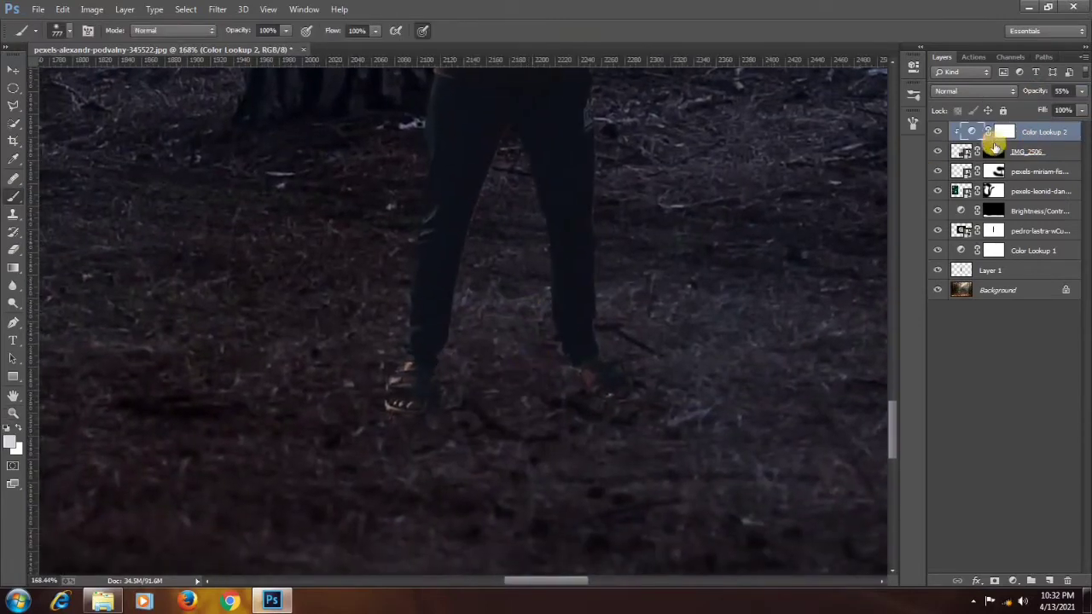
pyautogui.click(993, 151)
pyautogui.click(75, 34)
pyautogui.moveTo(154, 146); pyautogui.dragTo(153, 183)
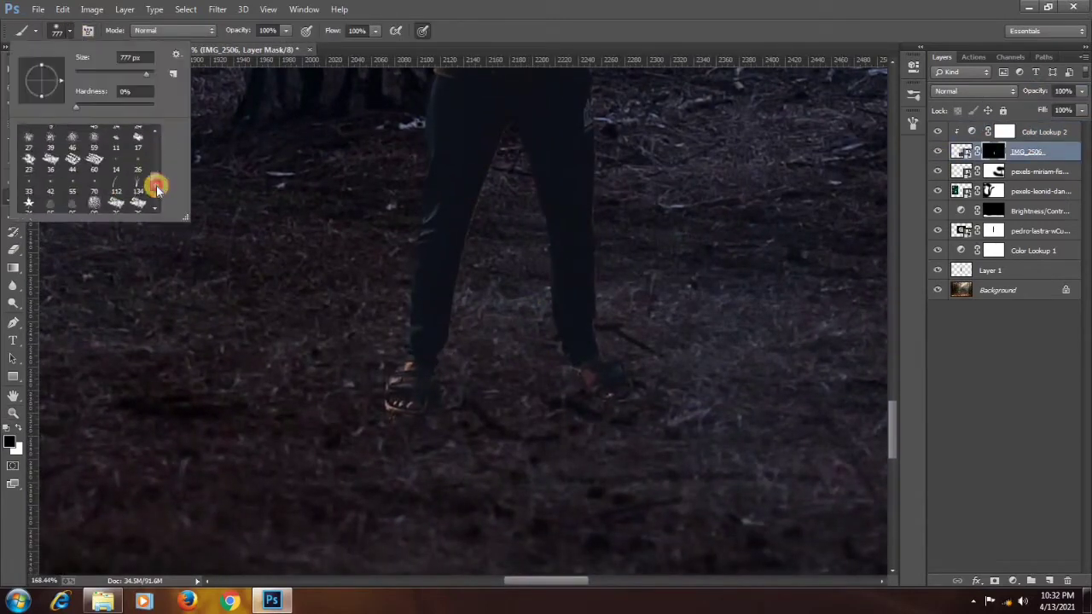
pyautogui.click(116, 181)
pyautogui.press('Escape')
# Turn off Color Dynamics in the grass brush's settings
pyautogui.click(913, 94)
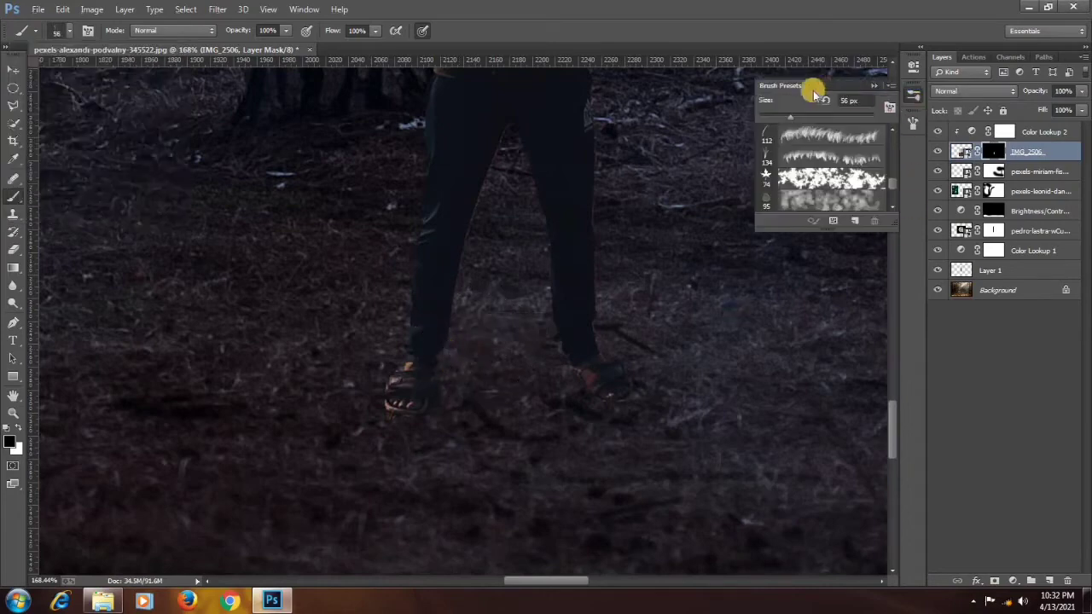
pyautogui.click(303, 9)
pyautogui.click(328, 96)
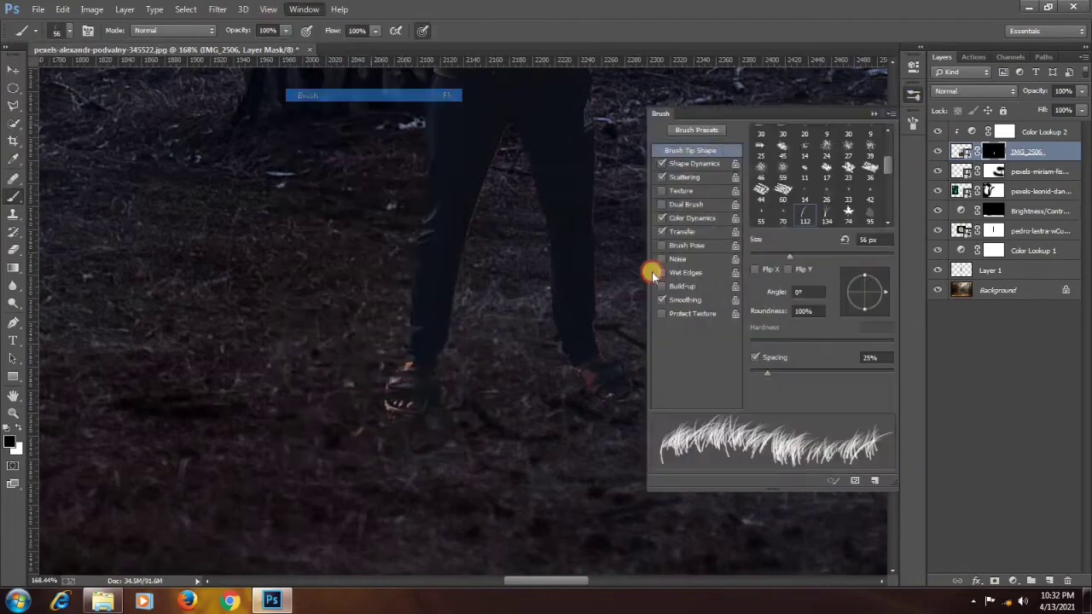
pyautogui.click(691, 218)
pyautogui.click(871, 114)
# Resize the grass brush to 47 px and paint black on the mask along both feet to blend them into the ground
pyautogui.keyDown('alt'); pyautogui.rightClick(485, 396); pyautogui.keyUp('alt')
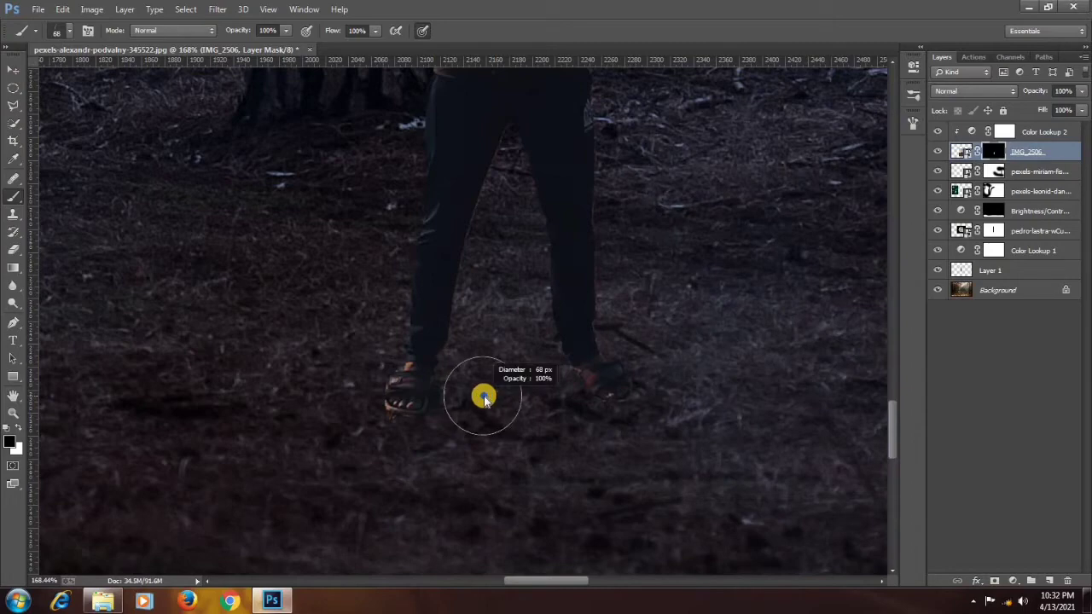
pyautogui.moveTo(424, 406); pyautogui.dragTo(373, 381)
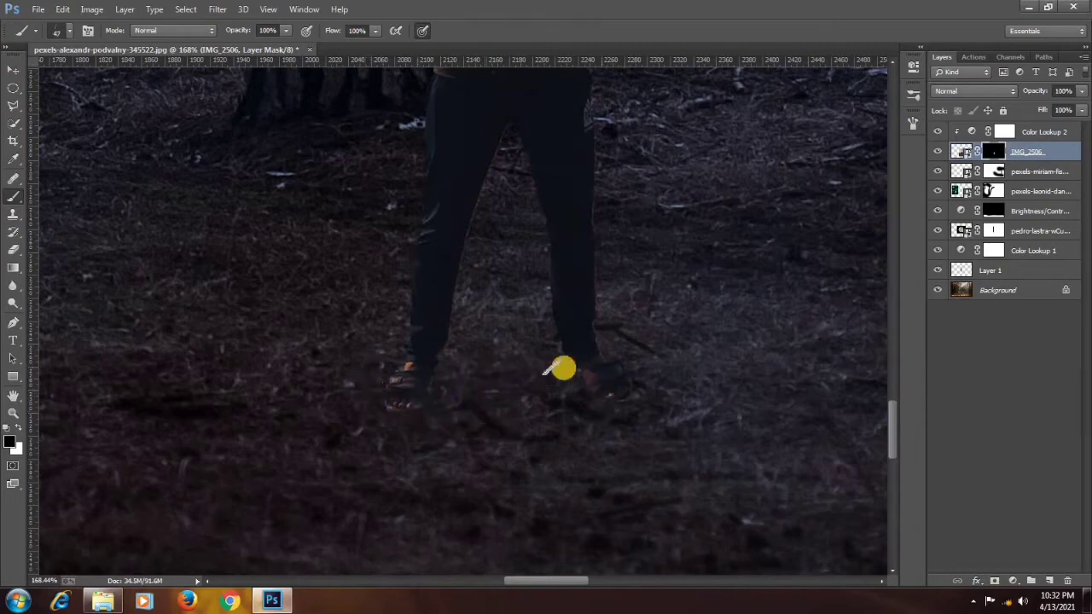
pyautogui.moveTo(563, 368); pyautogui.dragTo(598, 384)
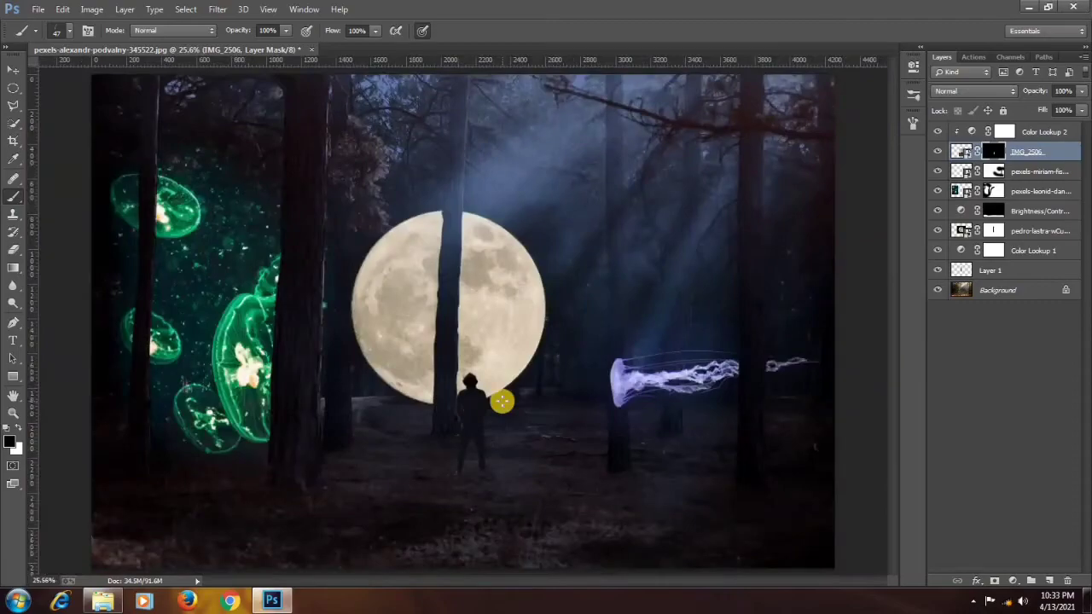
# Switch to a 15 px round brush and try painting out the reddish gap between the man's left arm and torso
pyautogui.moveTo(476, 407); pyautogui.dragTo(734, 408)
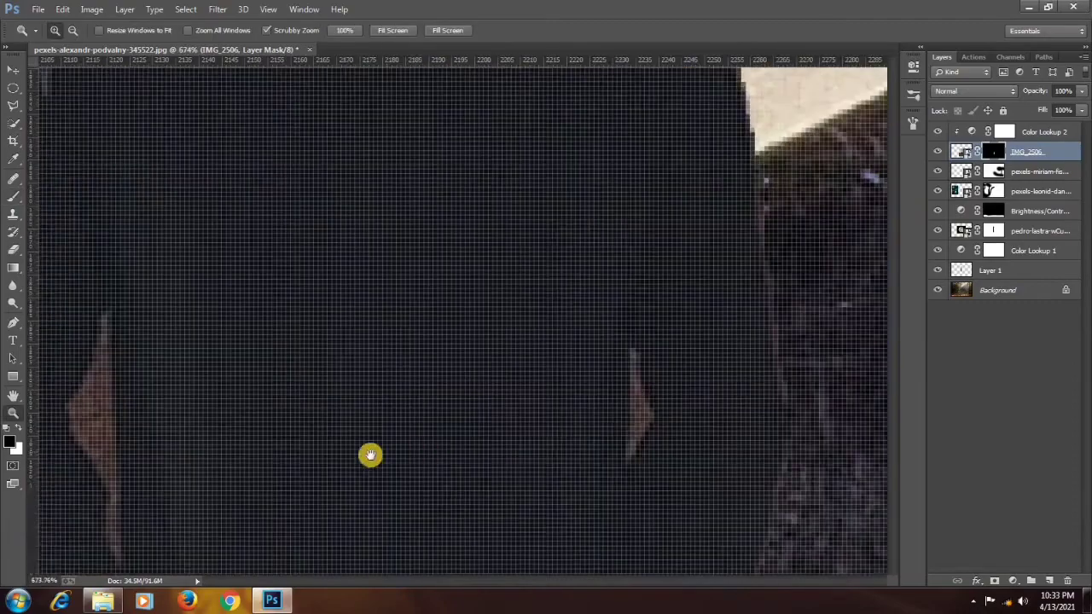
pyautogui.moveTo(464, 443); pyautogui.dragTo(668, 413)
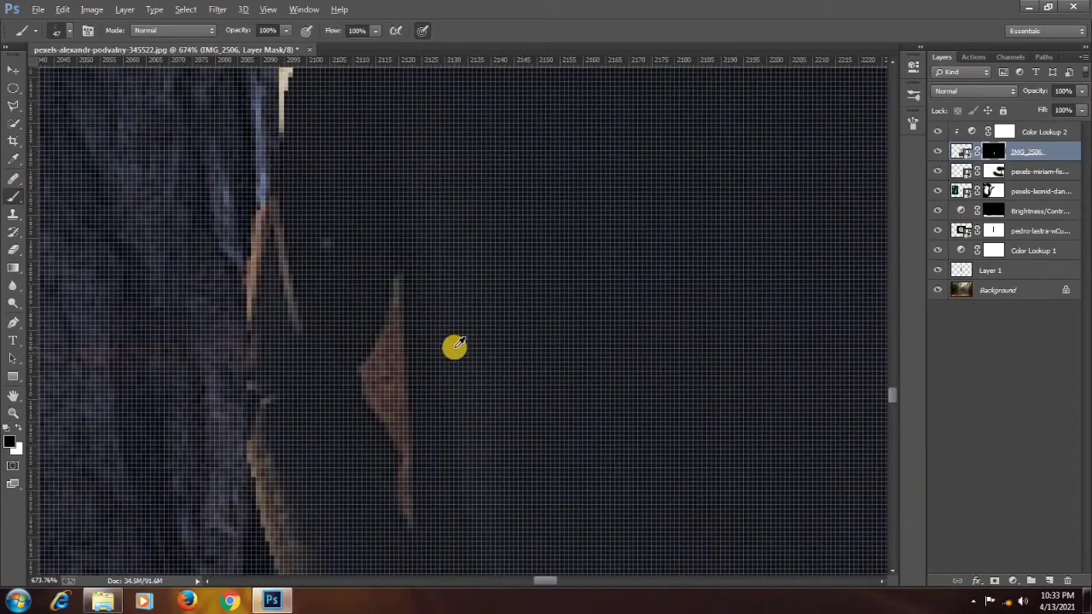
pyautogui.press('z')
pyautogui.moveTo(475, 346); pyautogui.dragTo(446, 353)
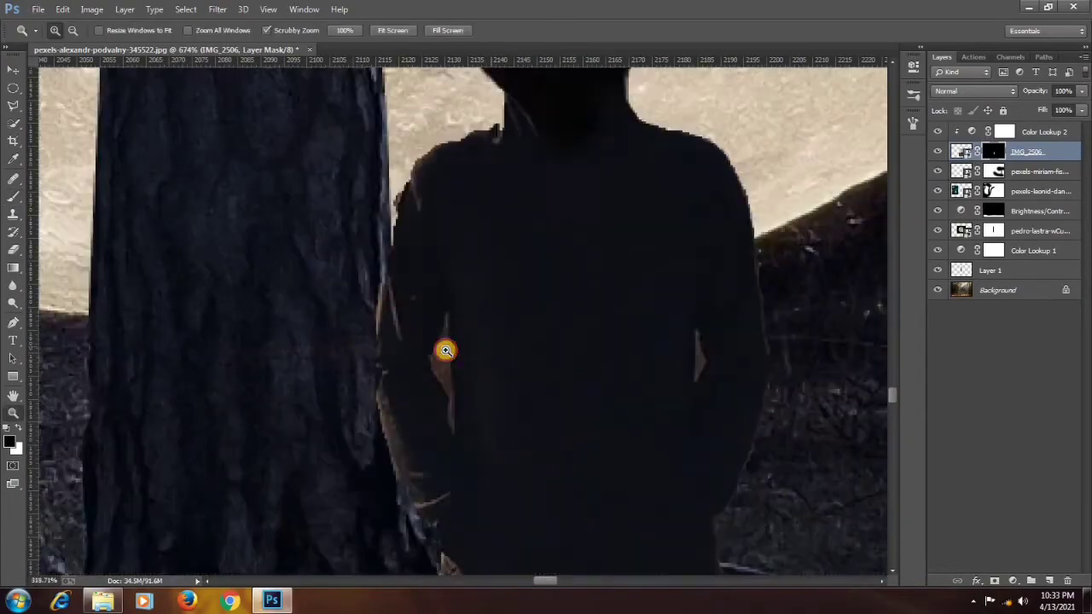
pyautogui.click(68, 31)
pyautogui.click(41, 142)
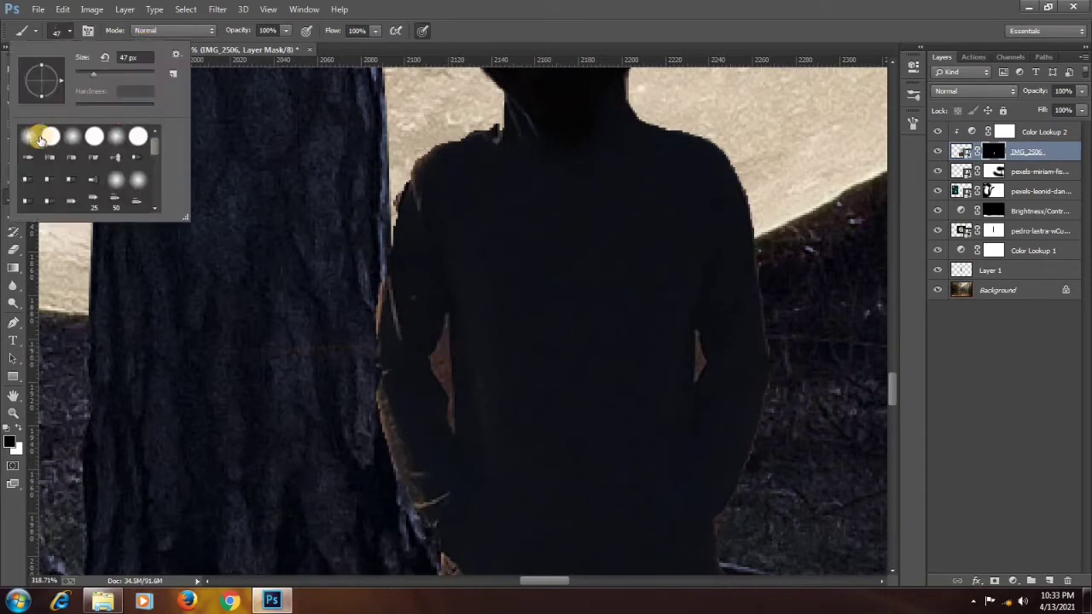
pyautogui.click(443, 348)
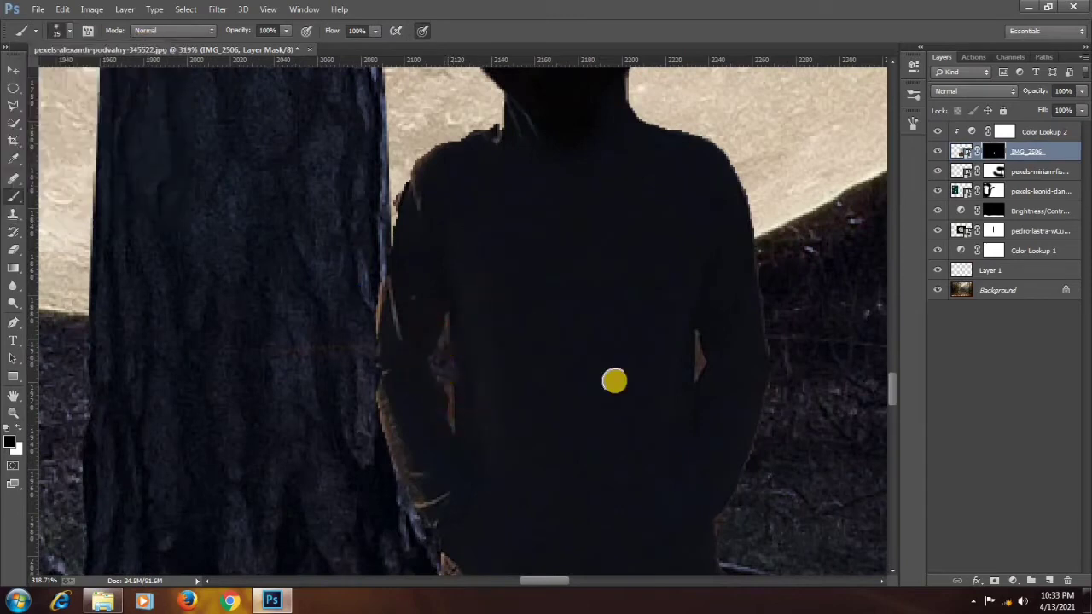
# Outline the reddish gap inside the man's left arm with the Polygonal Lasso, paint it black on the mask, and deselect
pyautogui.click(11, 106)
pyautogui.click(448, 315)
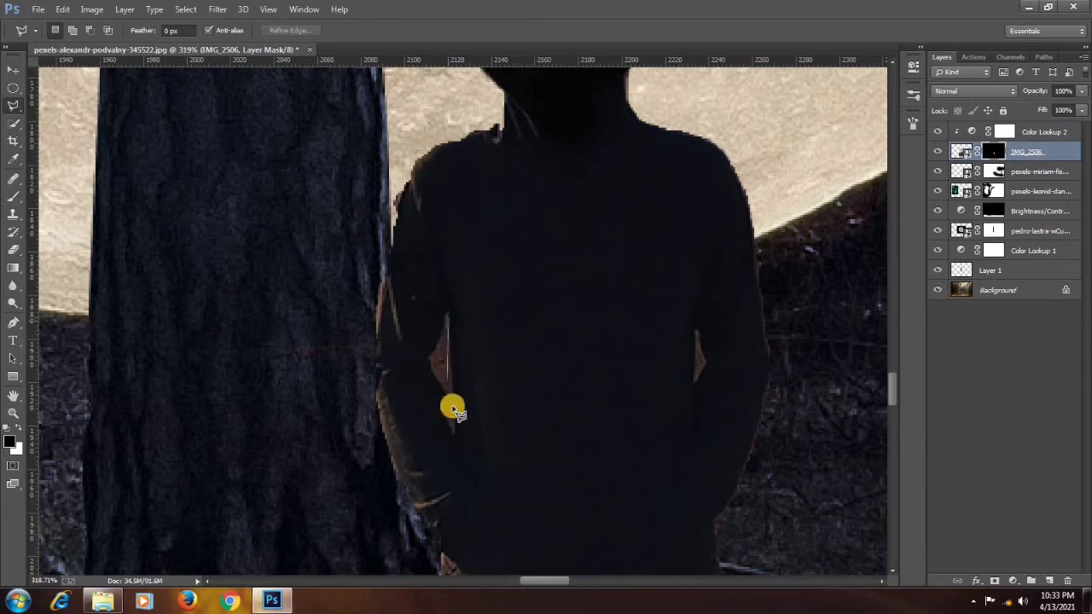
pyautogui.click(454, 427)
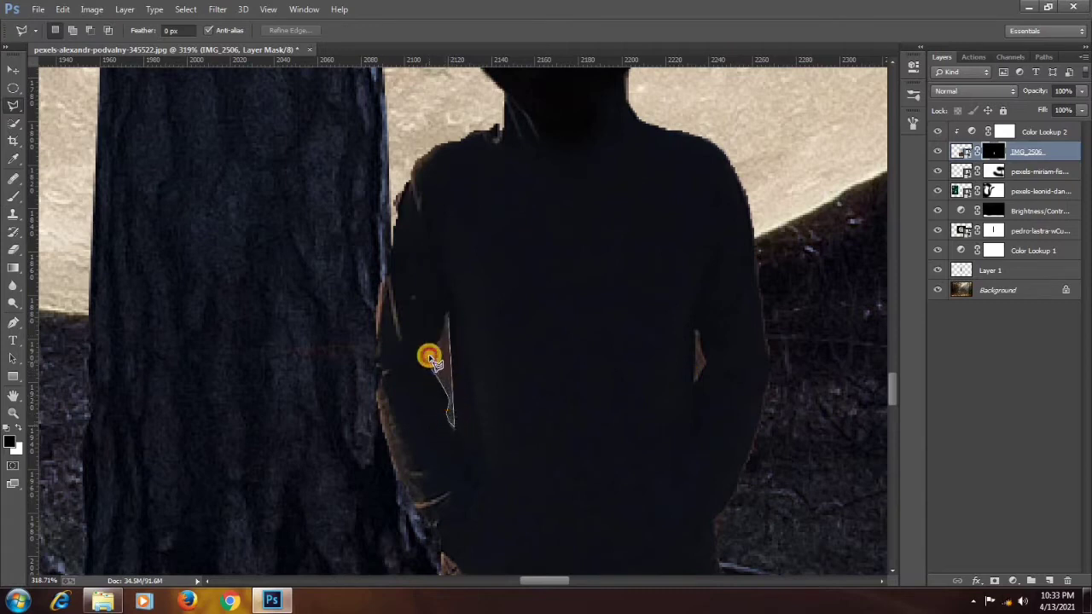
pyautogui.click(429, 356)
pyautogui.click(449, 314)
pyautogui.press('b')
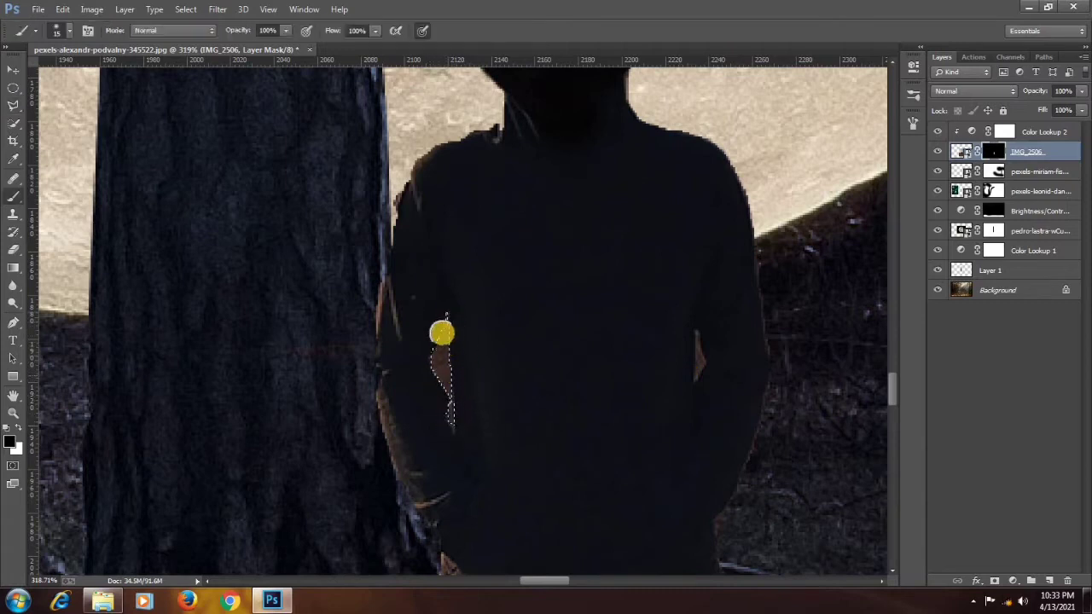
pyautogui.moveTo(441, 332); pyautogui.dragTo(458, 452)
pyautogui.hotkey('ctrl', 'd')
# Outline the small gap inside the man's right arm with the Polygonal Lasso and paint it black on the mask
pyautogui.press('l')
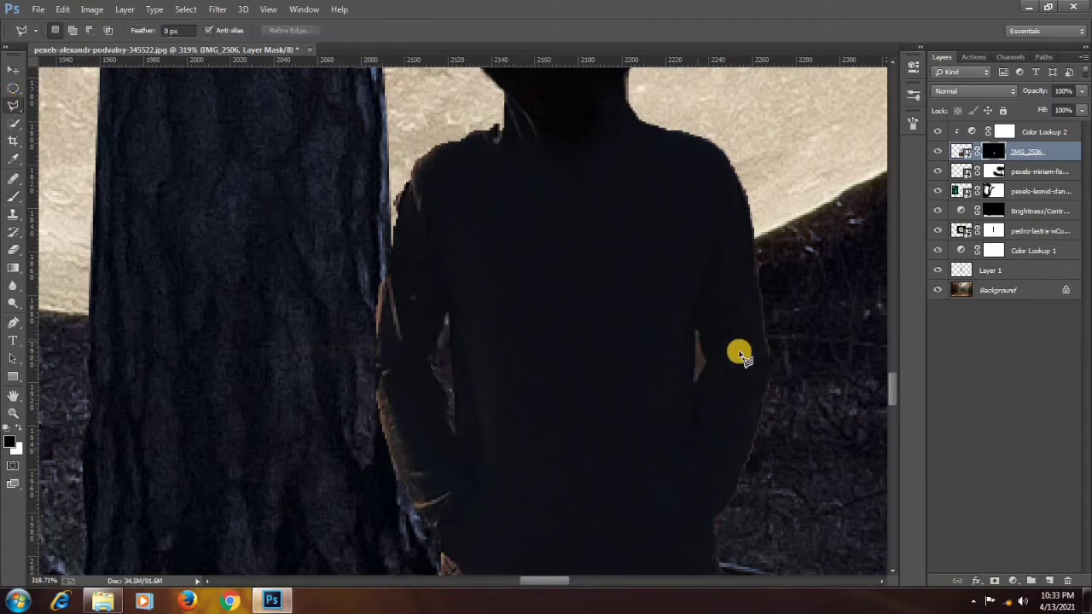
pyautogui.click(698, 379)
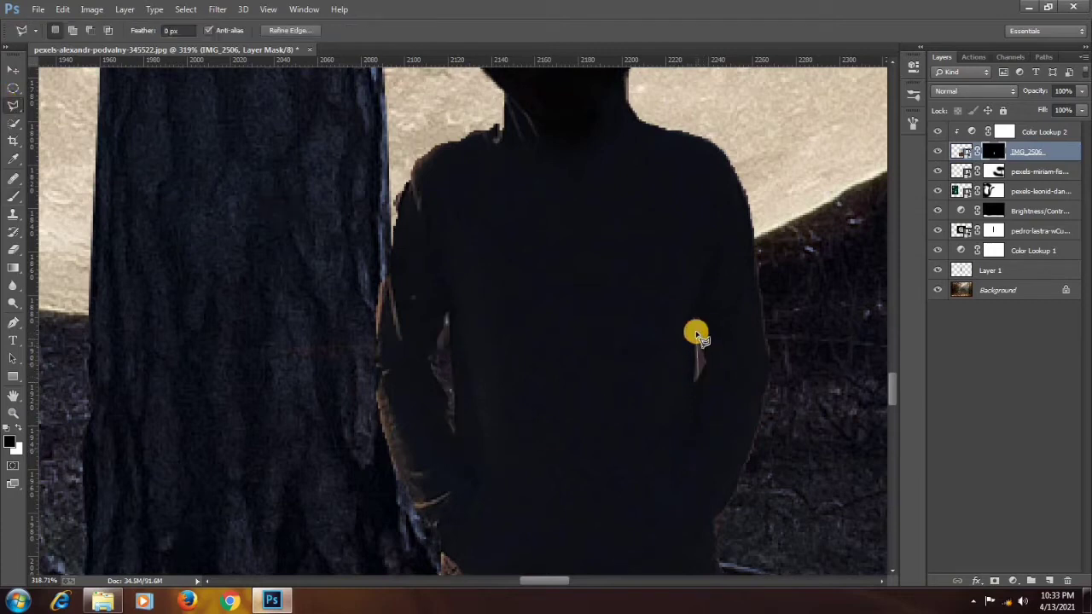
pyautogui.doubleClick(699, 345)
pyautogui.click(546, 226)
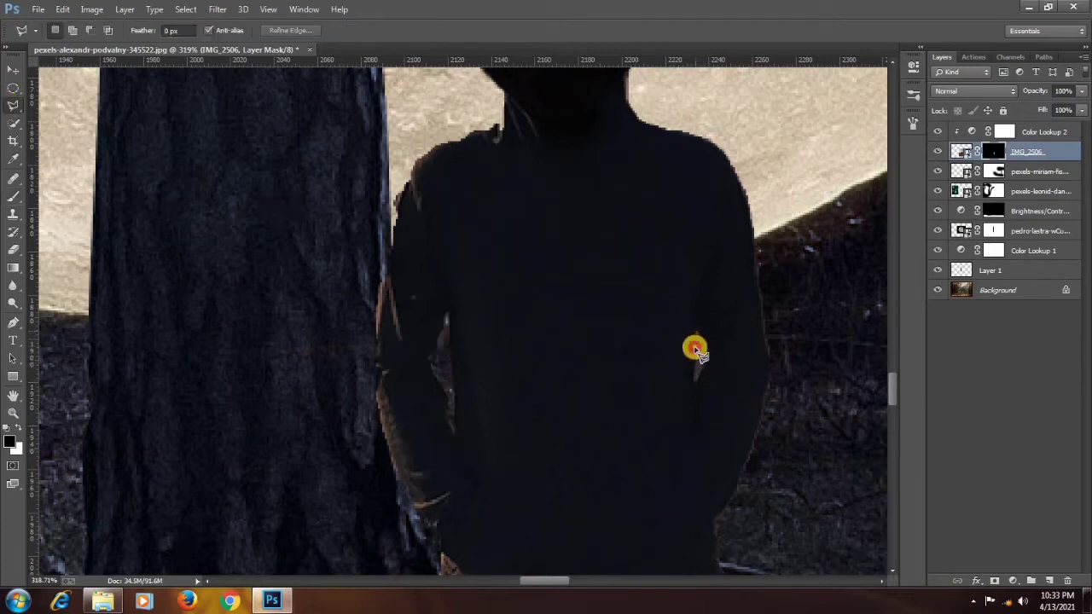
pyautogui.click(697, 335)
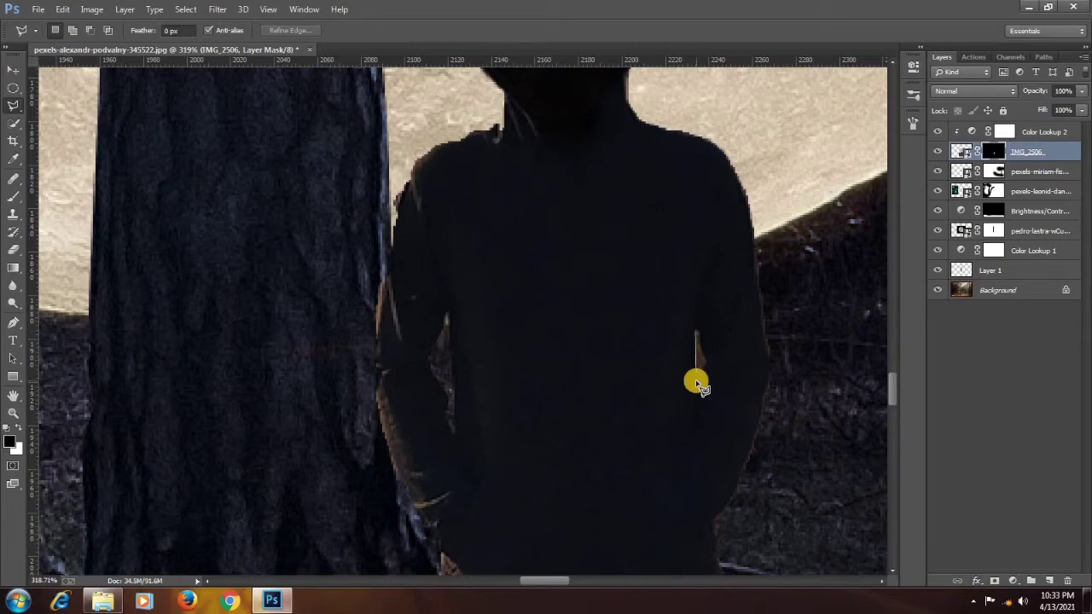
pyautogui.click(697, 336)
pyautogui.press('b')
pyautogui.hotkey('ctrl', '0')
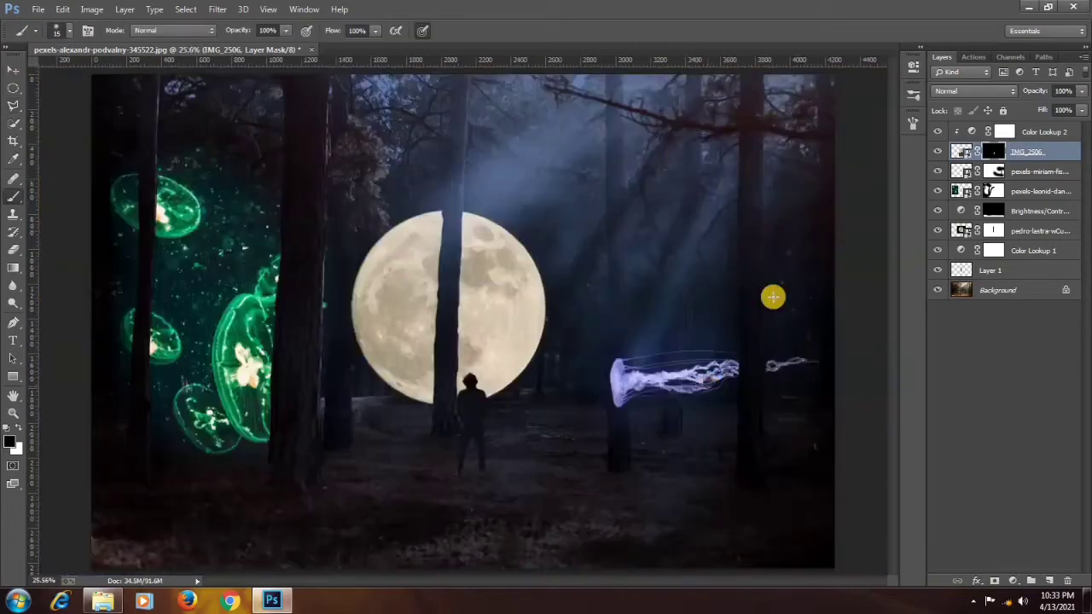
# Duplicate the green jellyfish layer and set the copy's blend mode to Screen
pyautogui.click(1023, 191)
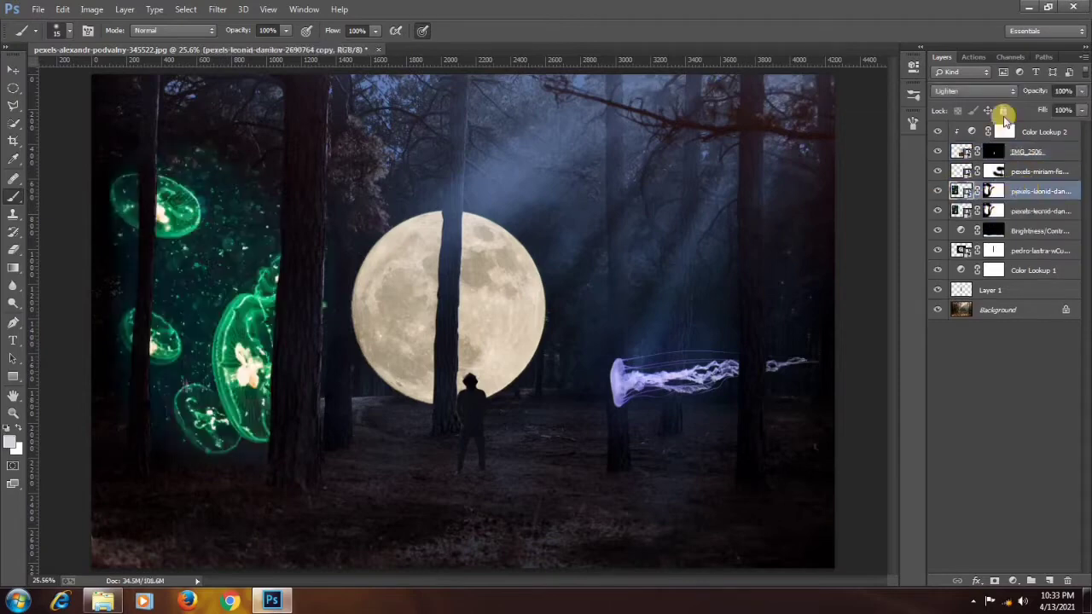
pyautogui.click(981, 90)
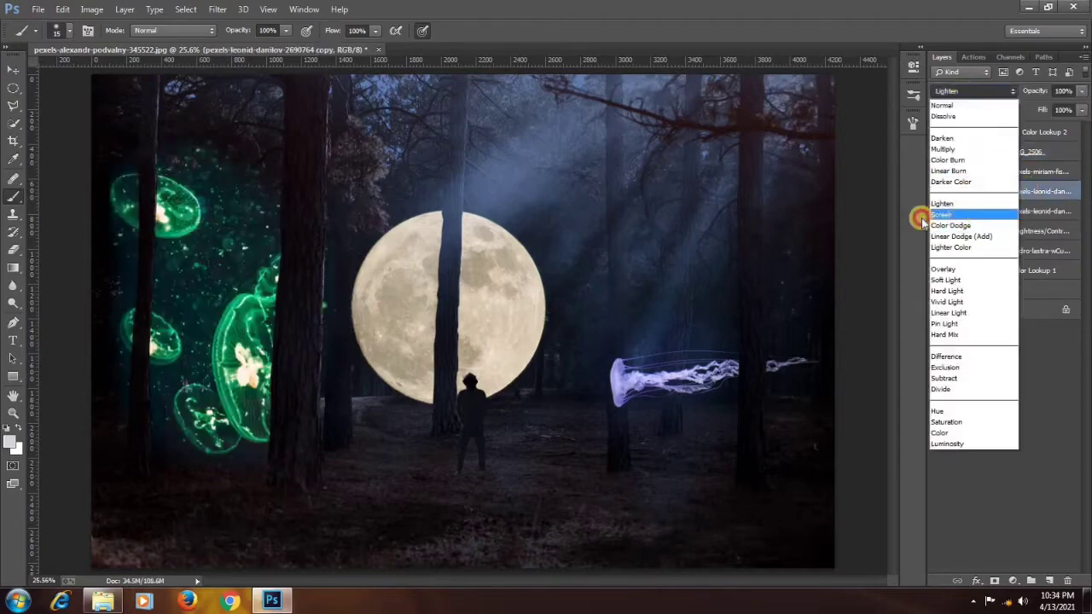
pyautogui.click(956, 214)
# Apply a Gaussian Blur to the green jellyfish copy to create a soft glow
pyautogui.click(218, 9)
pyautogui.moveTo(244, 168)
pyautogui.click(433, 274)
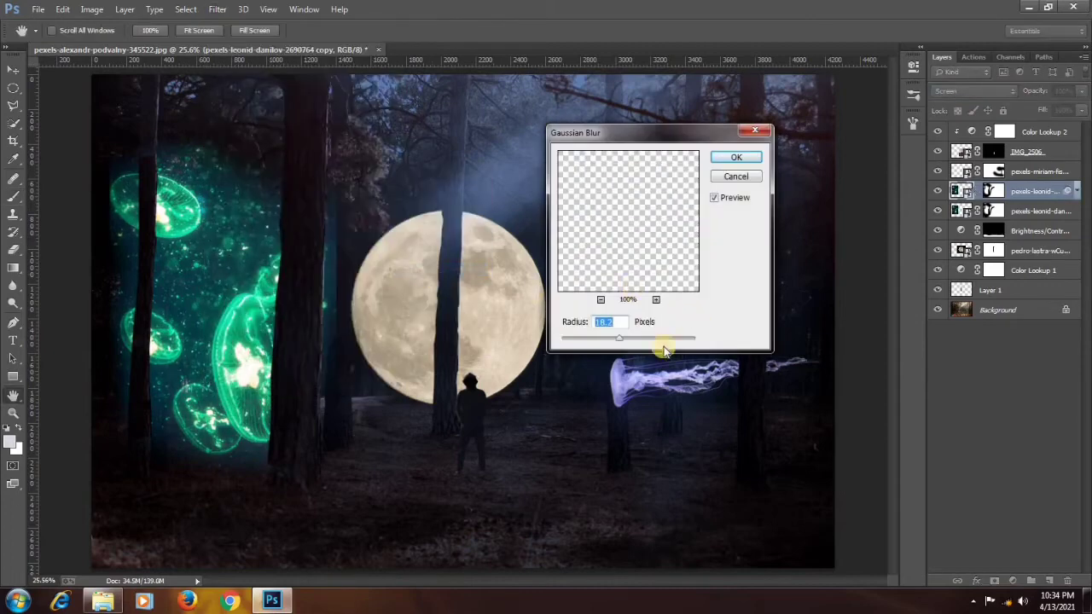
pyautogui.moveTo(638, 339)
pyautogui.mouseDown()
pyautogui.moveTo(653, 339)
pyautogui.moveTo(592, 341)
pyautogui.moveTo(660, 348)
pyautogui.moveTo(645, 341)
pyautogui.mouseUp()
pyautogui.click(736, 157)
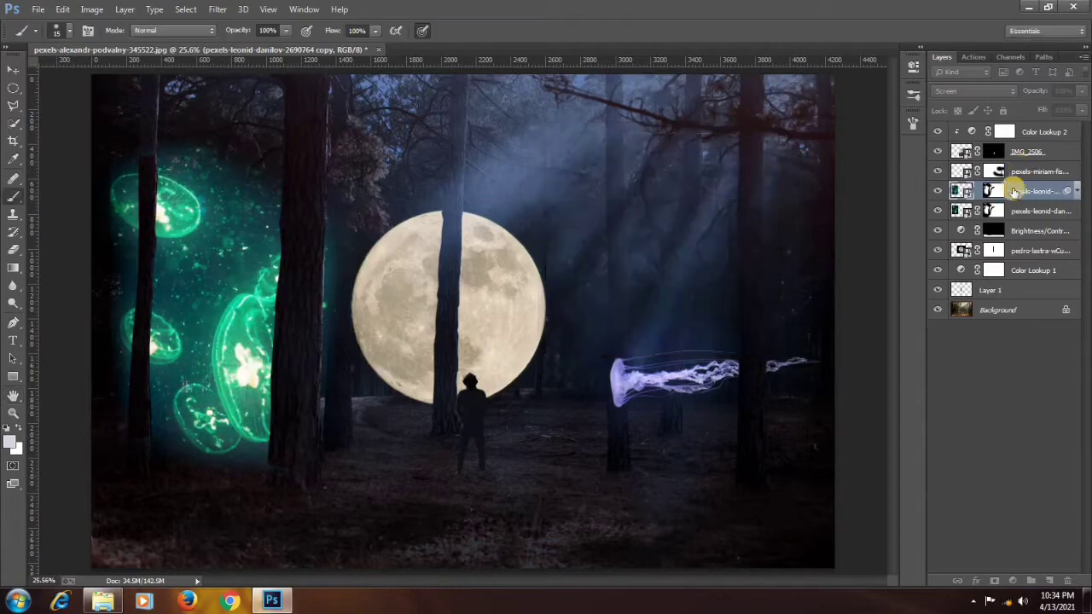
# Rasterize the blurred jellyfish copy and compare the scene with the copy hidden and shown
pyautogui.click(1023, 191)
pyautogui.rightClick(1024, 192)
pyautogui.click(972, 192)
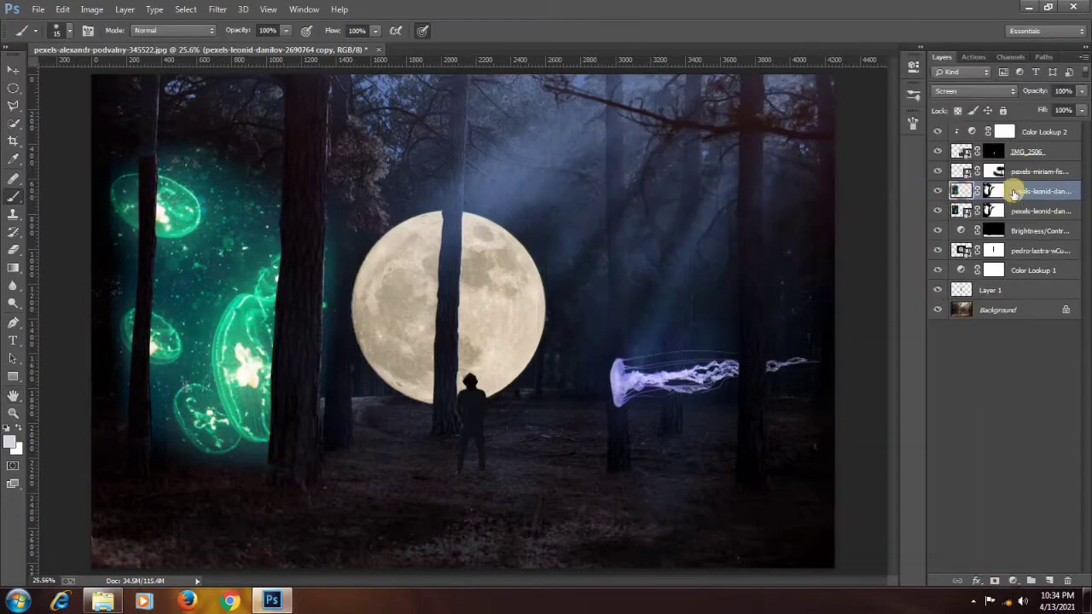
pyautogui.click(937, 192)
pyautogui.click(937, 191)
# Change the blurred jellyfish copy's blend mode to Lighten, and delete the copy
pyautogui.click(972, 91)
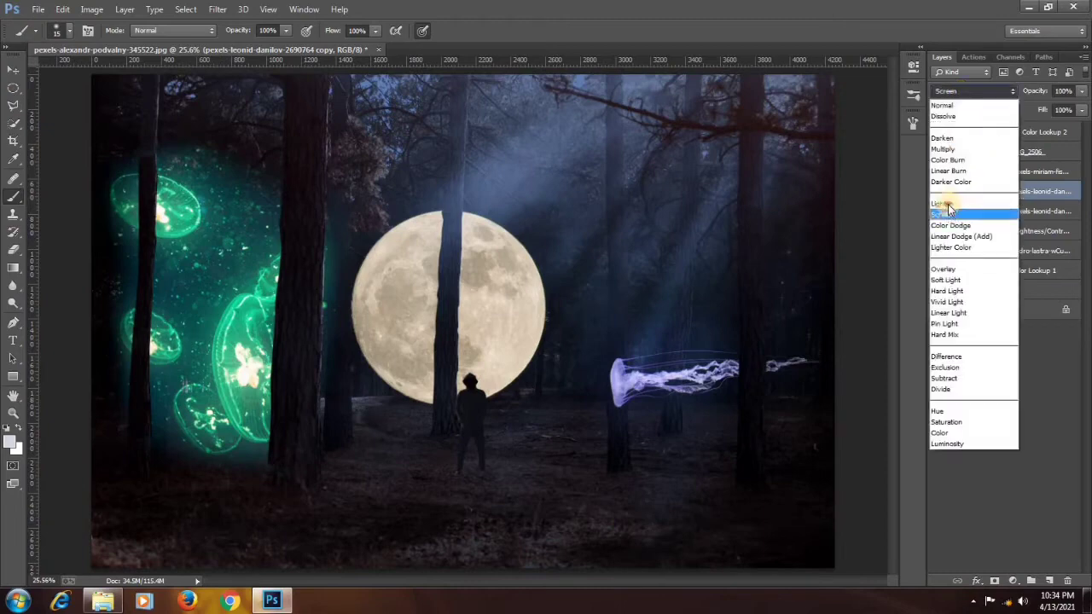
pyautogui.click(961, 196)
pyautogui.moveTo(1046, 210); pyautogui.dragTo(1067, 581)
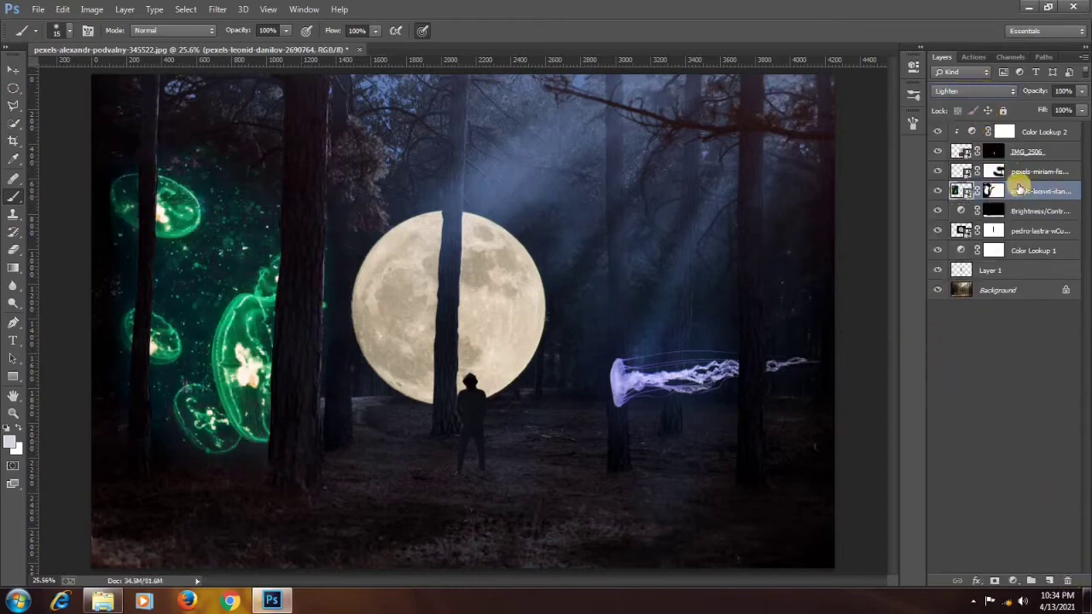
# Duplicate the green jellyfish layer and set the copy's blend mode to Linear Dodge (Add)
pyautogui.hotkey('ctrl', 'j')
pyautogui.click(947, 90)
pyautogui.click(968, 220)
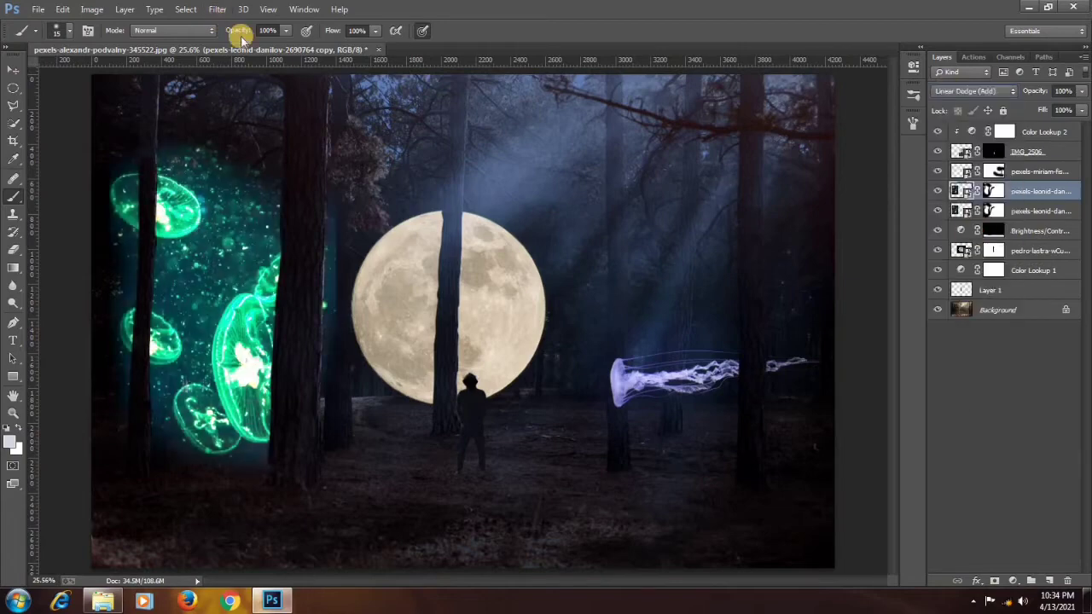
# Apply a Gaussian Blur with a radius of about 92 px to the green jellyfish copy and rasterize it
pyautogui.click(217, 10)
pyautogui.click(443, 275)
pyautogui.moveTo(602, 339); pyautogui.dragTo(642, 346)
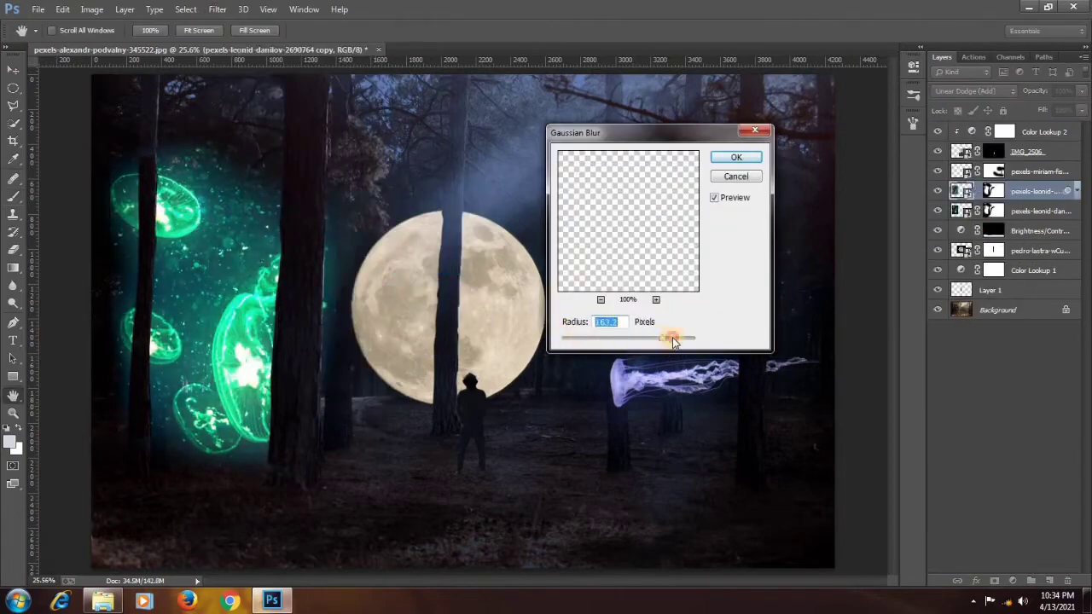
pyautogui.click(740, 159)
pyautogui.rightClick(1030, 190)
pyautogui.click(905, 179)
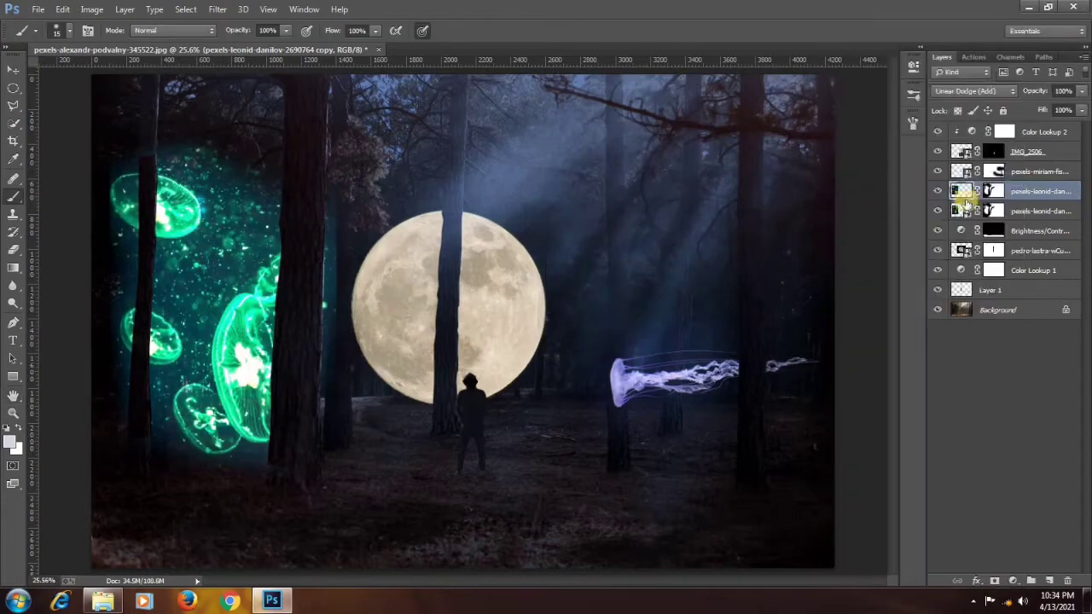
# Compare the scene with the green jellyfish copy hidden and shown, and change its blend mode to Lighten
pyautogui.click(938, 191)
pyautogui.click(937, 191)
pyautogui.click(973, 91)
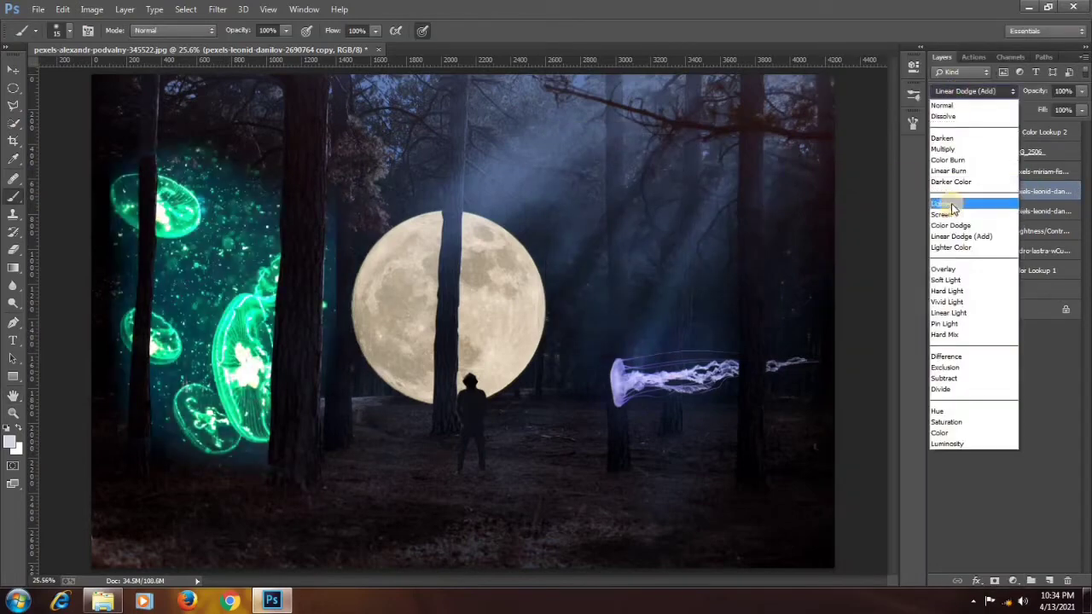
pyautogui.click(951, 208)
# Blur the rasterized green jellyfish copy with a Gaussian Blur of 92.0 px radius
pyautogui.click(217, 9)
pyautogui.moveTo(268, 173)
pyautogui.click(431, 272)
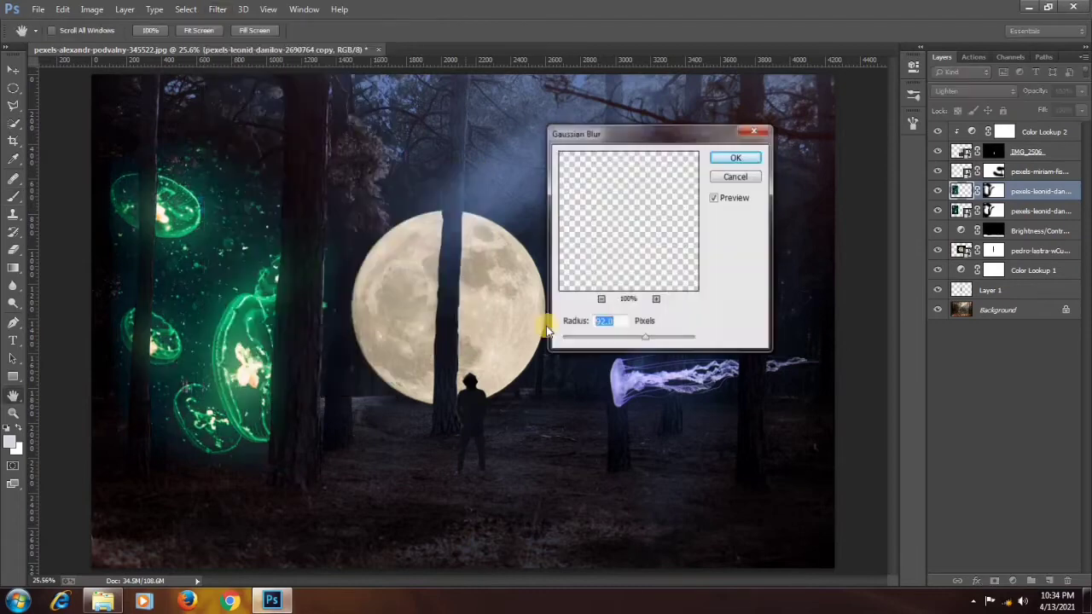
pyautogui.click(738, 158)
pyautogui.press('b')
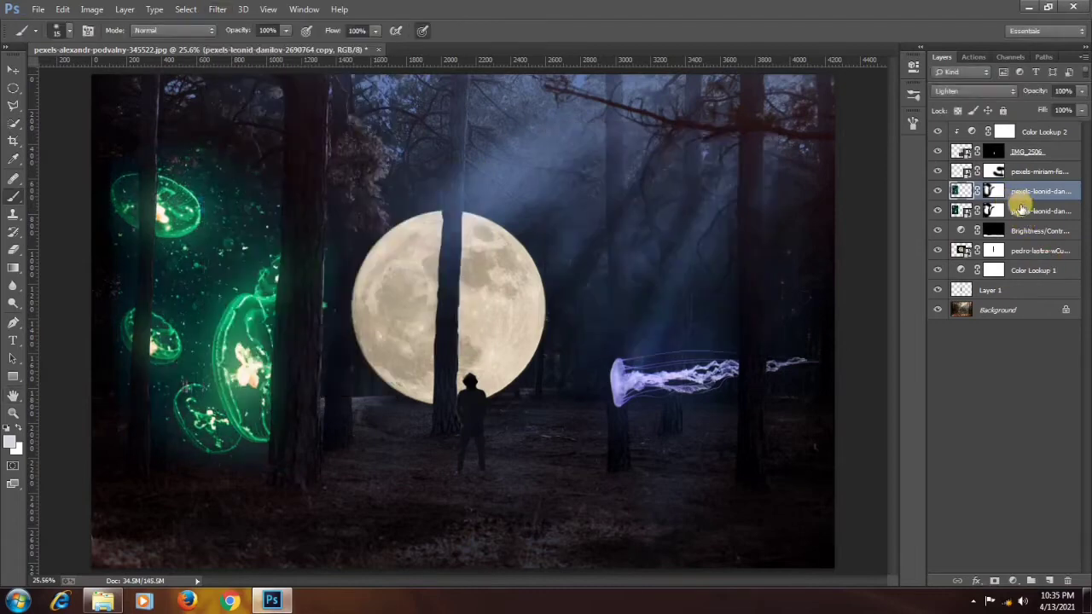
# Duplicate the moon layer and rasterize the copy
pyautogui.click(1022, 251)
pyautogui.hotkey('ctrl', 'j')
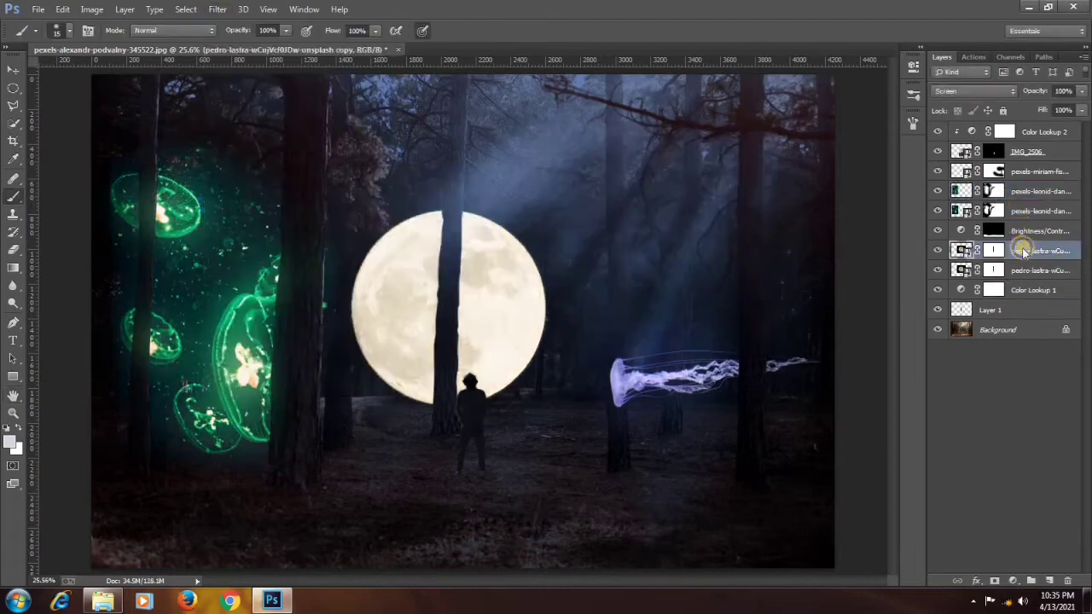
pyautogui.rightClick(1028, 251)
pyautogui.click(853, 176)
# Apply a Gaussian Blur to the moon copy to create a soft glow around the moon
pyautogui.click(218, 10)
pyautogui.moveTo(231, 172)
pyautogui.click(473, 268)
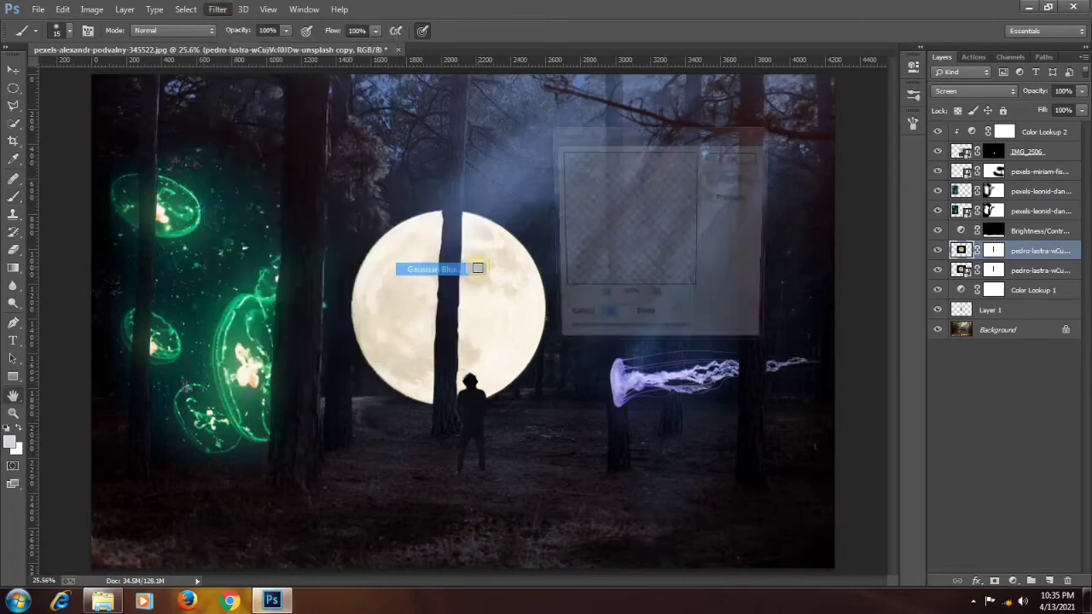
pyautogui.moveTo(622, 341); pyautogui.dragTo(641, 342)
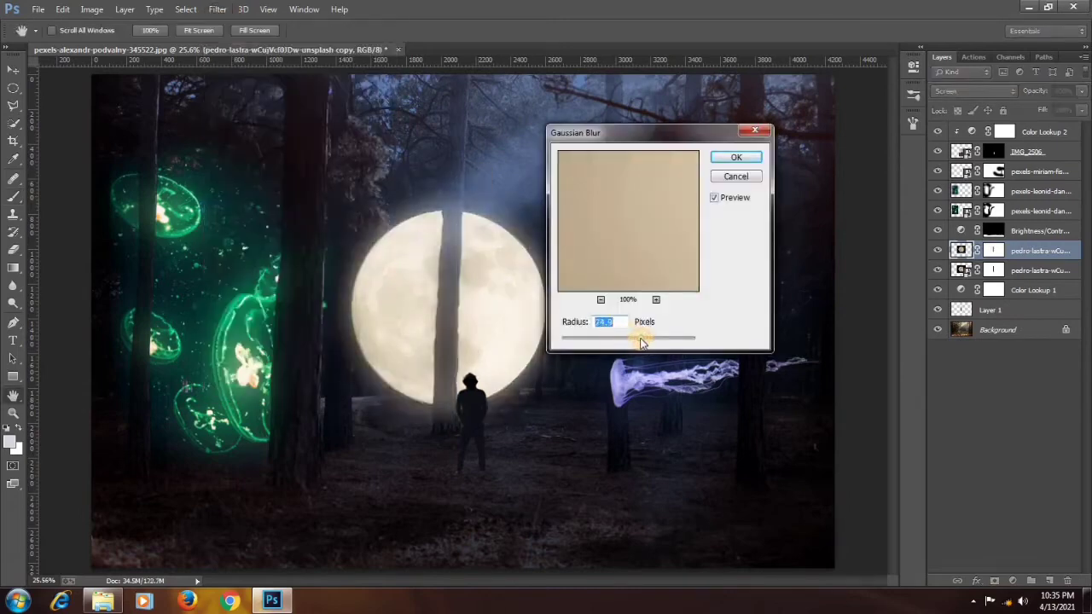
pyautogui.click(730, 159)
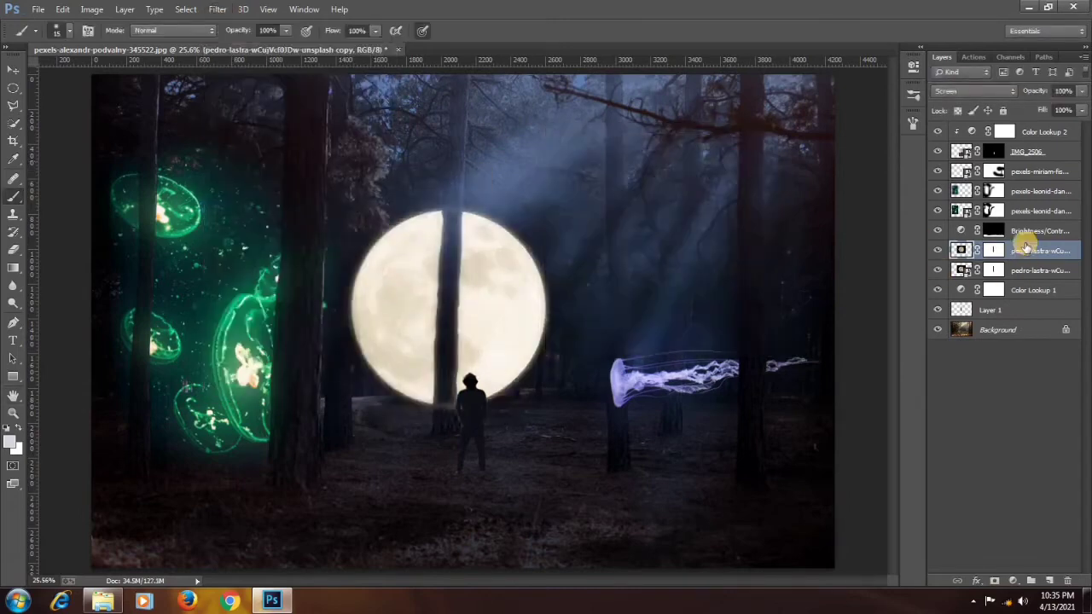
# Duplicate the purple jellyfish layer and rasterize the copy
pyautogui.click(1028, 170)
pyautogui.hotkey('ctrl', 'j')
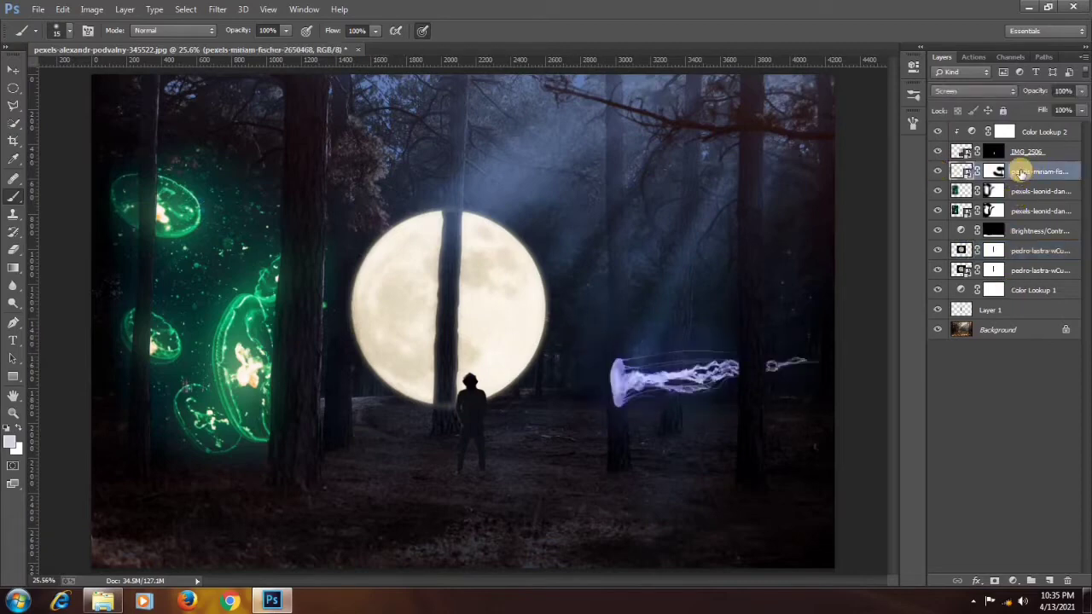
pyautogui.rightClick(1028, 171)
pyautogui.click(926, 178)
# Apply a Gaussian Blur with a radius of about 38 px to the purple jellyfish copy
pyautogui.click(218, 9)
pyautogui.moveTo(244, 170)
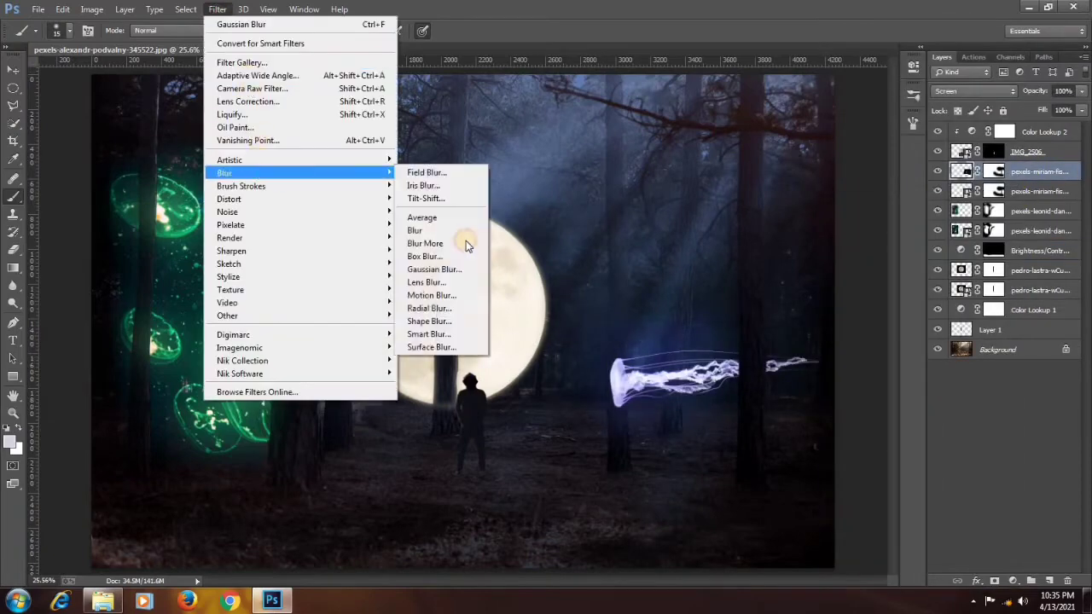
pyautogui.click(478, 270)
pyautogui.moveTo(632, 342); pyautogui.dragTo(629, 343)
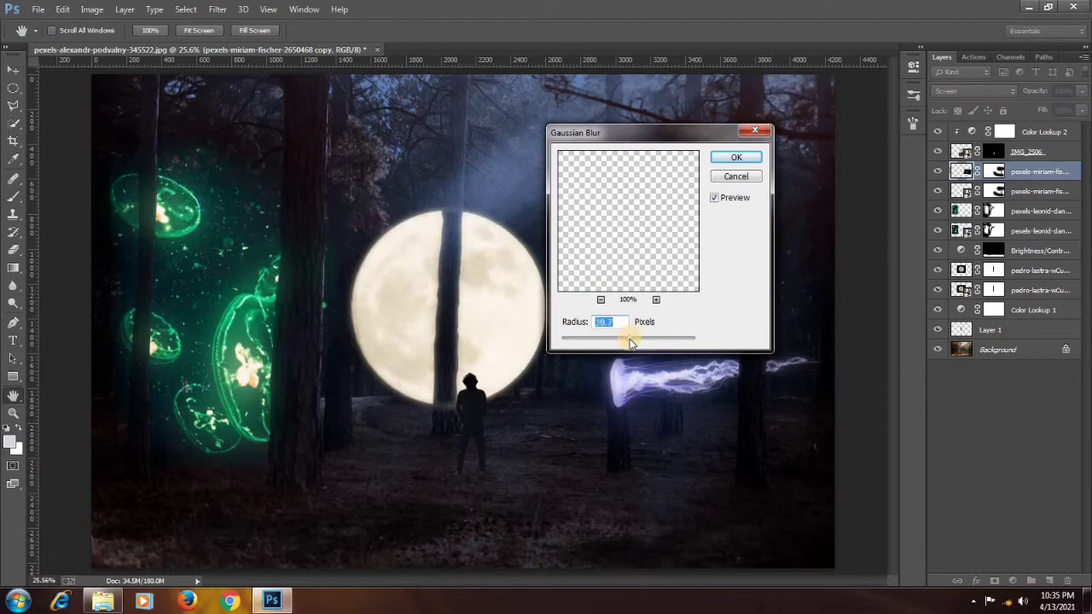
pyautogui.click(736, 157)
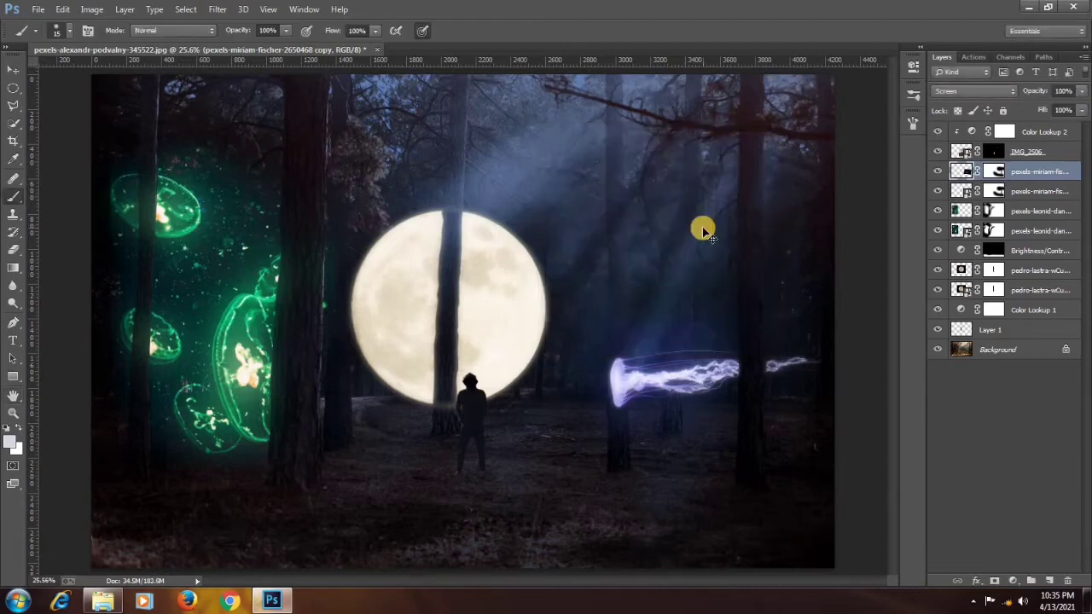
# Duplicate the blurred purple jellyfish copy and apply a wider Gaussian Blur of about 160 px radius to the new copy
pyautogui.hotkey('ctrl', 'j')
pyautogui.click(217, 9)
pyautogui.moveTo(256, 171)
pyautogui.click(444, 270)
pyautogui.click(662, 339)
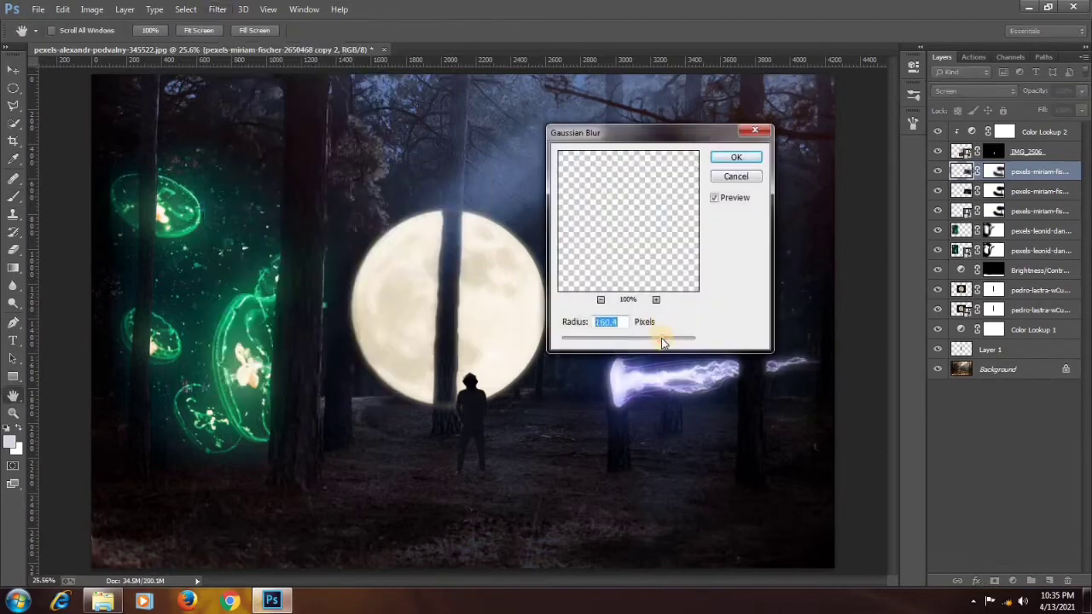
pyautogui.click(740, 159)
pyautogui.press('s')
pyautogui.click(439, 402)
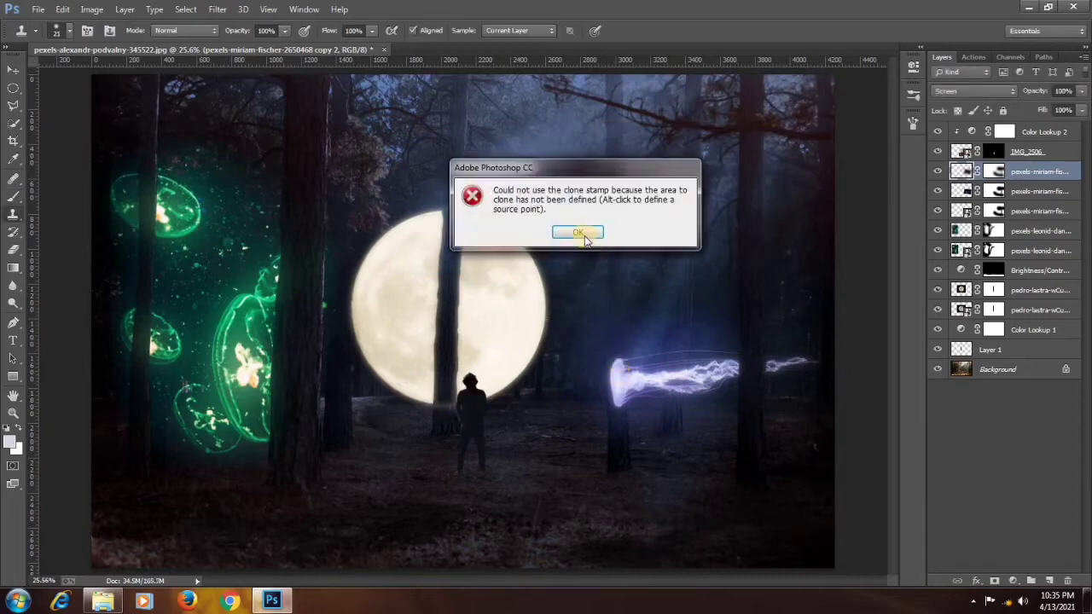
pyautogui.click(570, 232)
# Paint black on the masks of both moon layers to clear the glow from the trunk at the moon's lower and upper edges
pyautogui.click(992, 288)
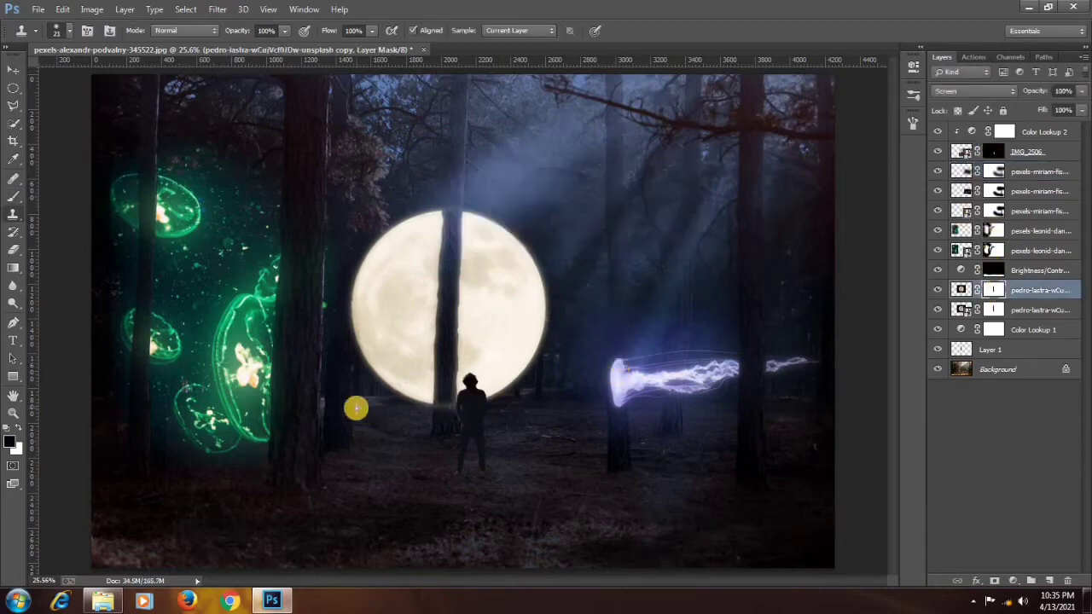
pyautogui.press('b')
pyautogui.keyDown('alt'); pyautogui.rightClick(423, 406); pyautogui.keyUp('alt')
pyautogui.click(442, 420)
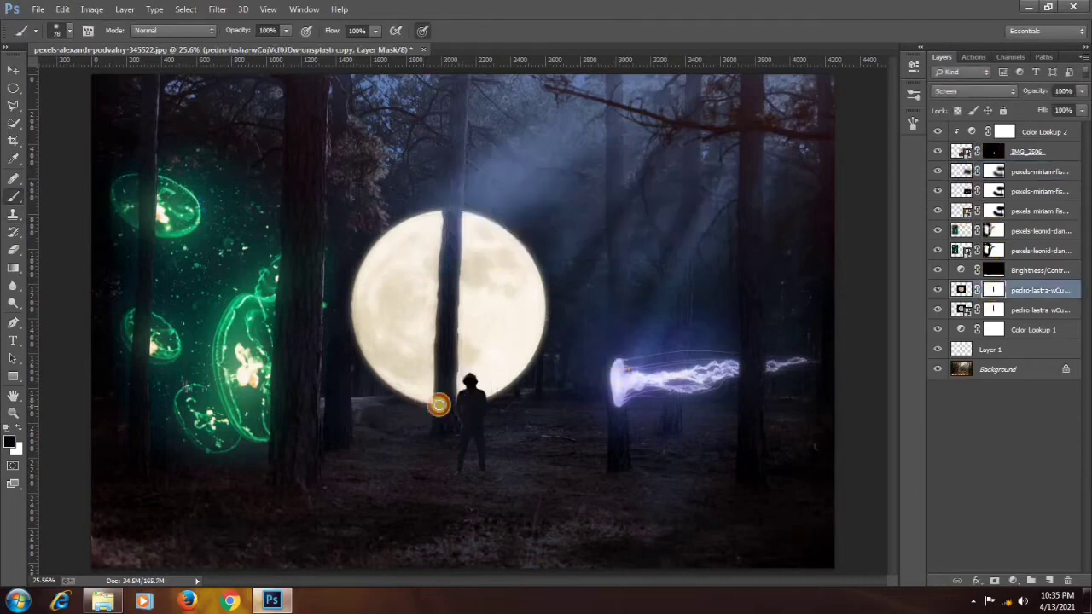
pyautogui.click(996, 309)
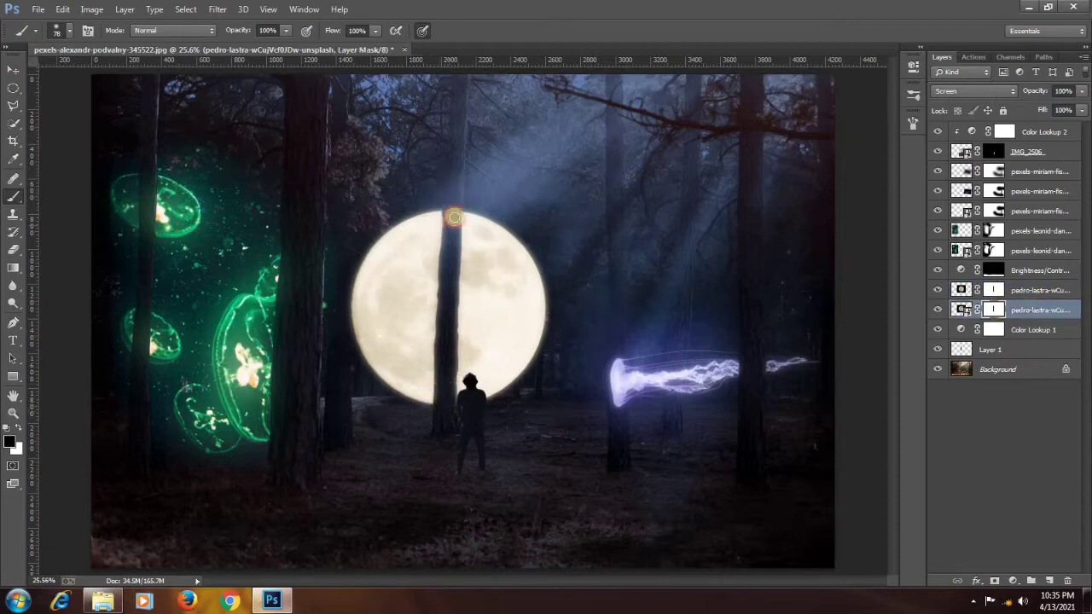
pyautogui.click(1010, 290)
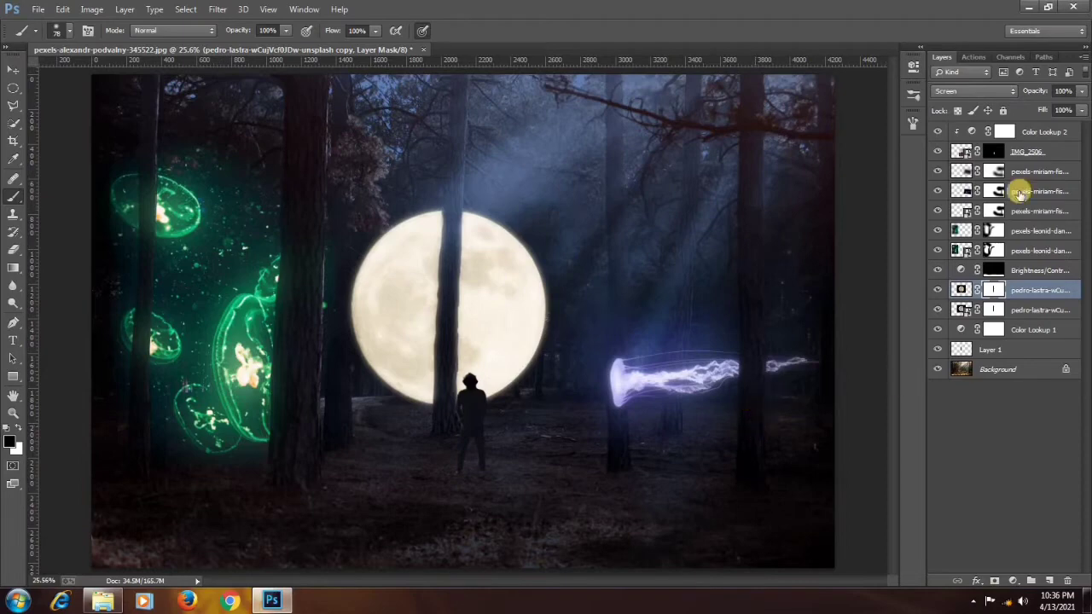
# Add a white (ffffff) Solid Color fill layer above all other layers
pyautogui.click(1030, 132)
pyautogui.click(1011, 580)
pyautogui.click(981, 278)
pyautogui.click(371, 154)
pyautogui.click(701, 144)
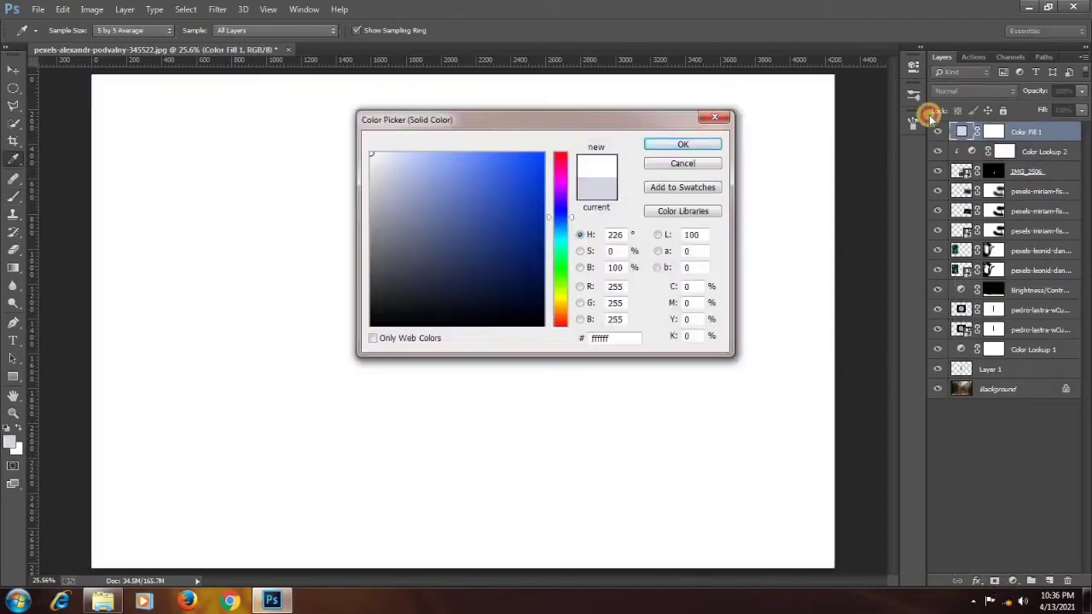
# Set the colour fill layer's blend mode to Soft Light and invert its mask to black
pyautogui.click(957, 91)
pyautogui.click(957, 280)
pyautogui.click(991, 132)
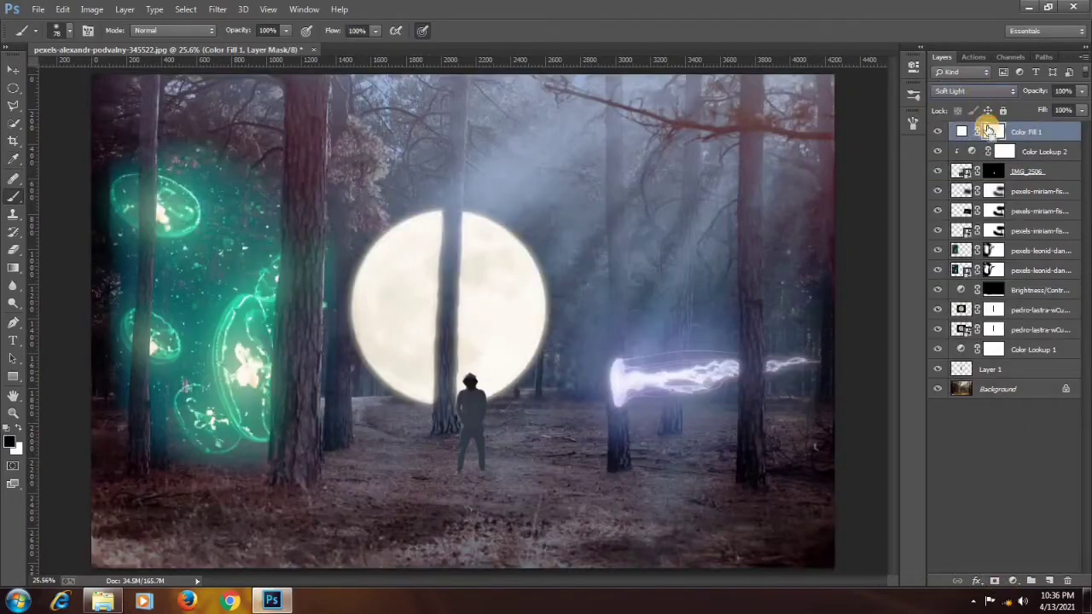
pyautogui.hotkey('ctrl', 'i')
# Change the fill layer's colour to a light violet-blue matching the purple jellyfish's glow
pyautogui.doubleClick(962, 132)
pyautogui.click(638, 379)
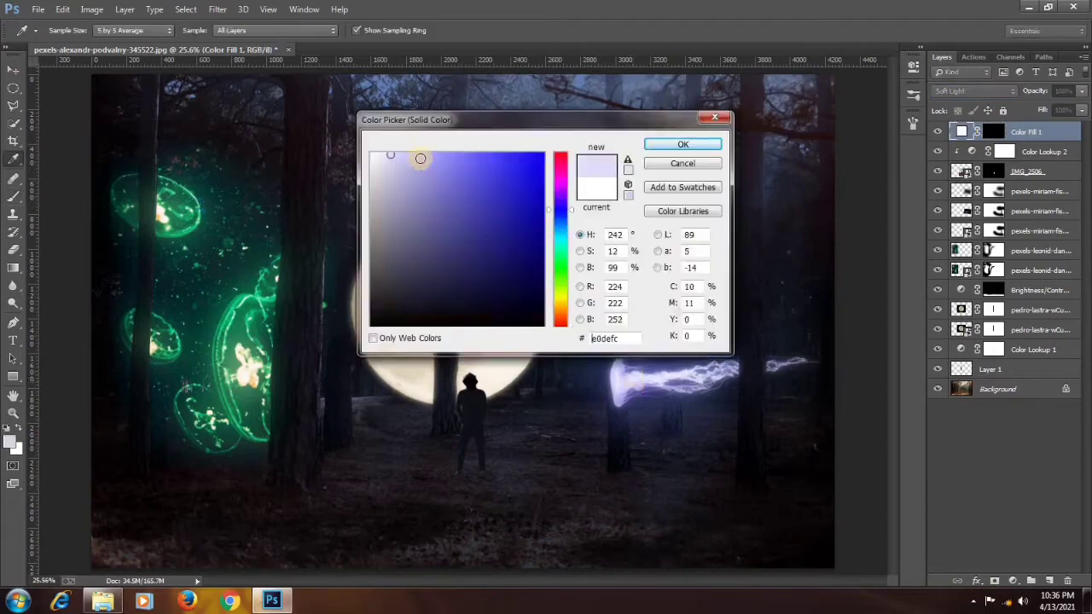
pyautogui.click(695, 380)
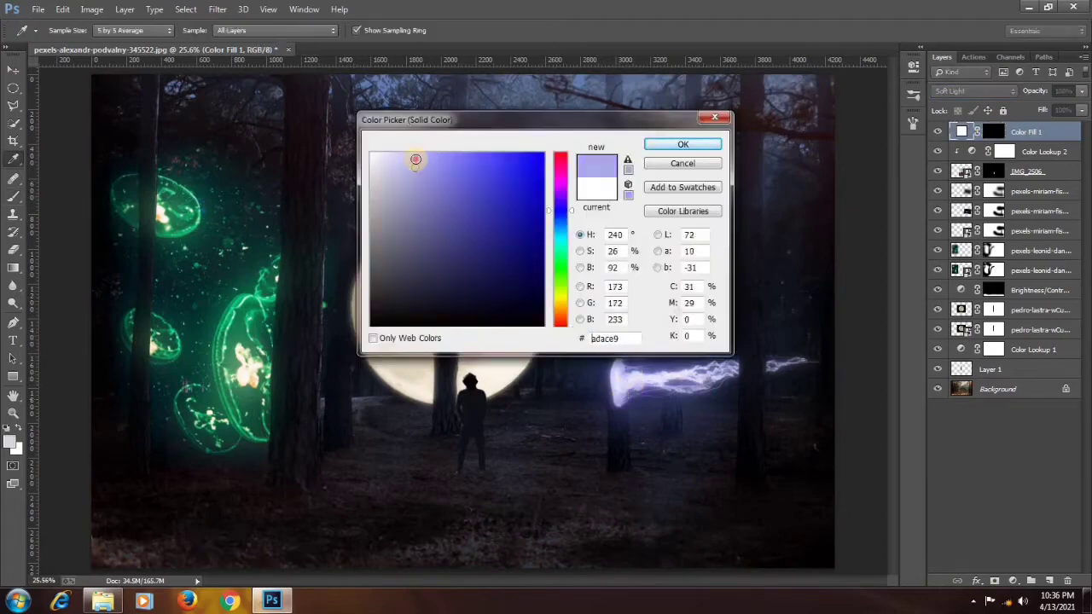
pyautogui.click(418, 154)
pyautogui.click(682, 144)
# Paint white on the fill layer's mask with a large soft brush at 38% flow to light the ground below the purple jellyfish
pyautogui.click(1000, 132)
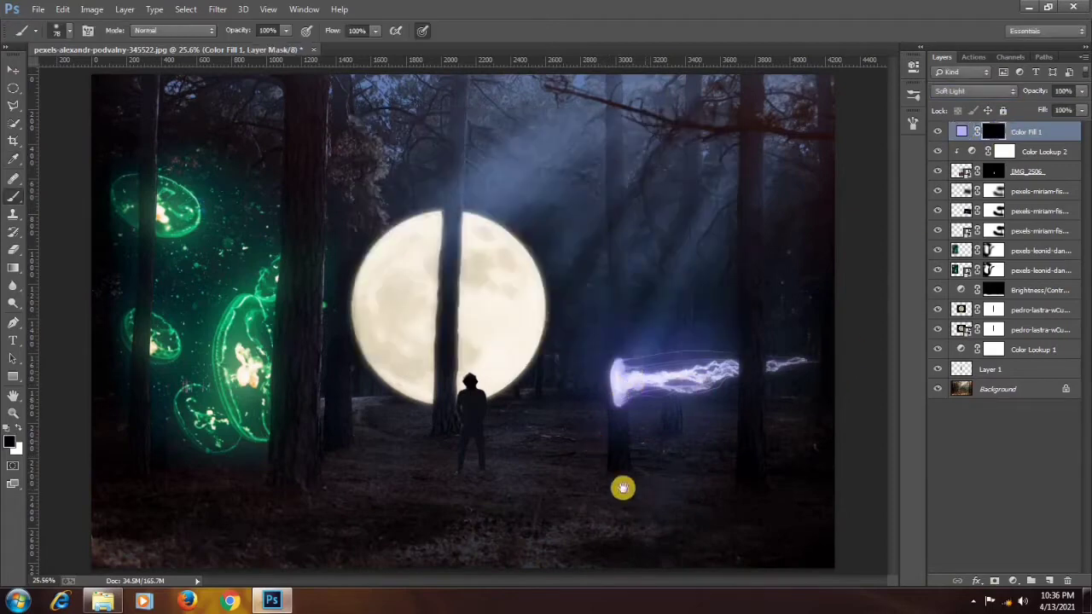
pyautogui.moveTo(640, 481)
pyautogui.mouseDown()
pyautogui.moveTo(695, 482)
pyautogui.moveTo(669, 478)
pyautogui.mouseUp()
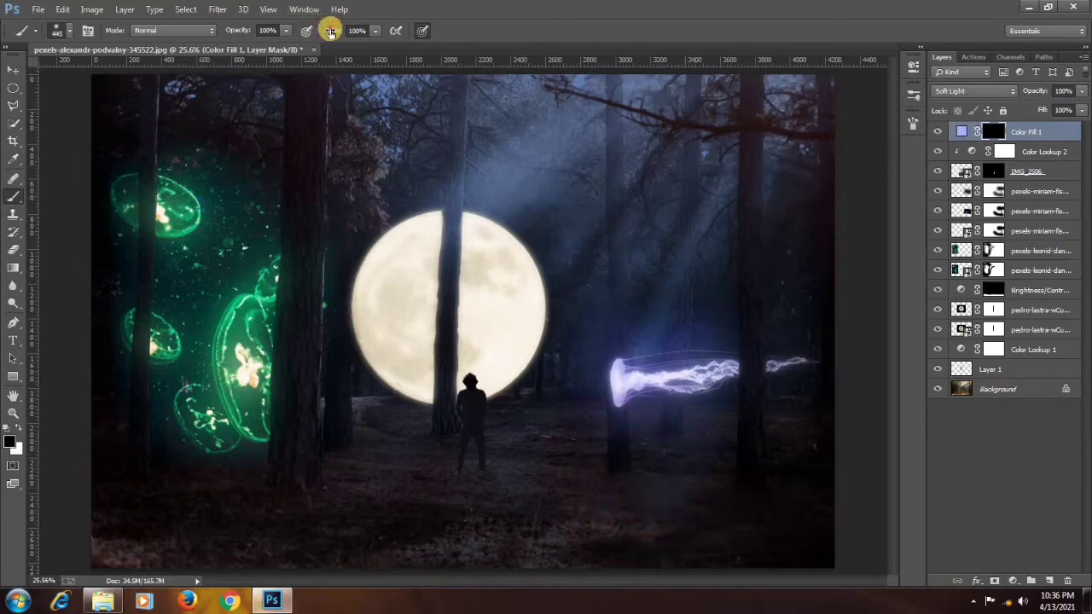
pyautogui.moveTo(331, 30); pyautogui.dragTo(278, 29)
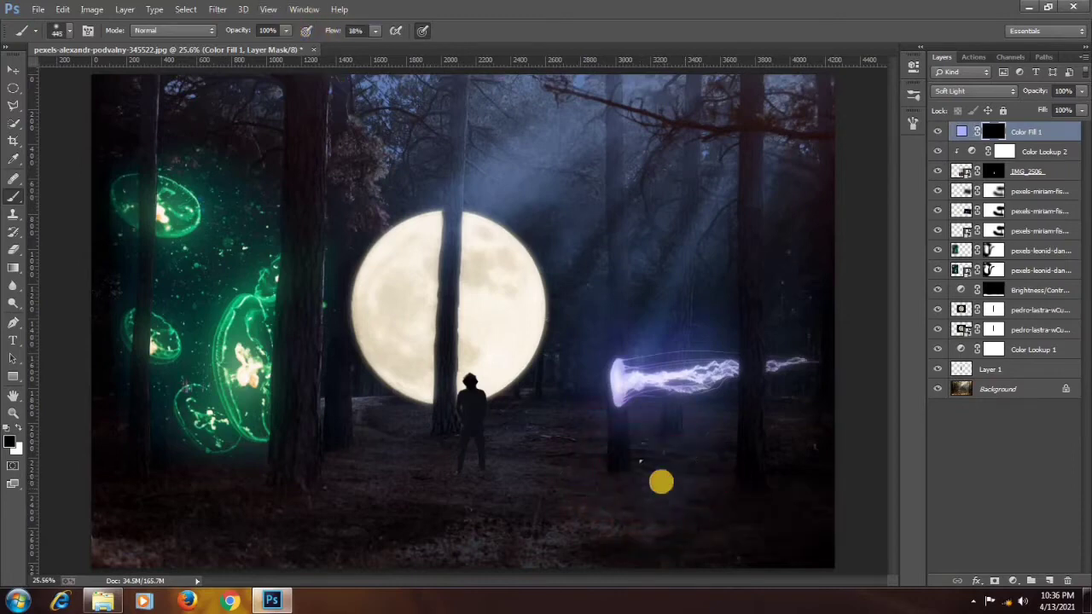
pyautogui.press('x')
pyautogui.moveTo(616, 474); pyautogui.dragTo(685, 480)
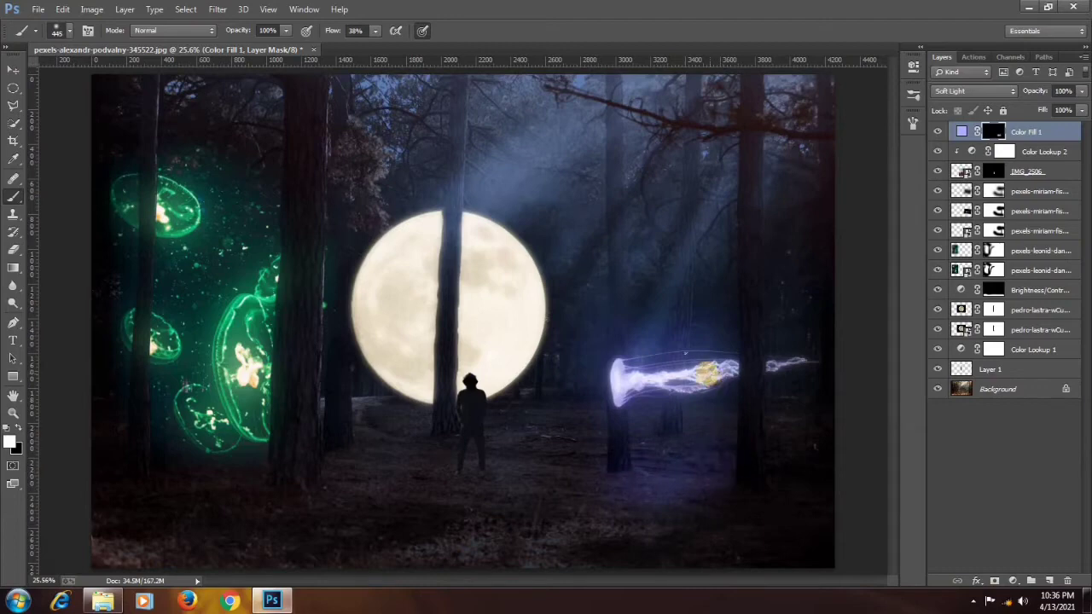
pyautogui.moveTo(557, 476)
pyautogui.mouseDown()
pyautogui.moveTo(598, 454)
pyautogui.moveTo(704, 492)
pyautogui.mouseUp()
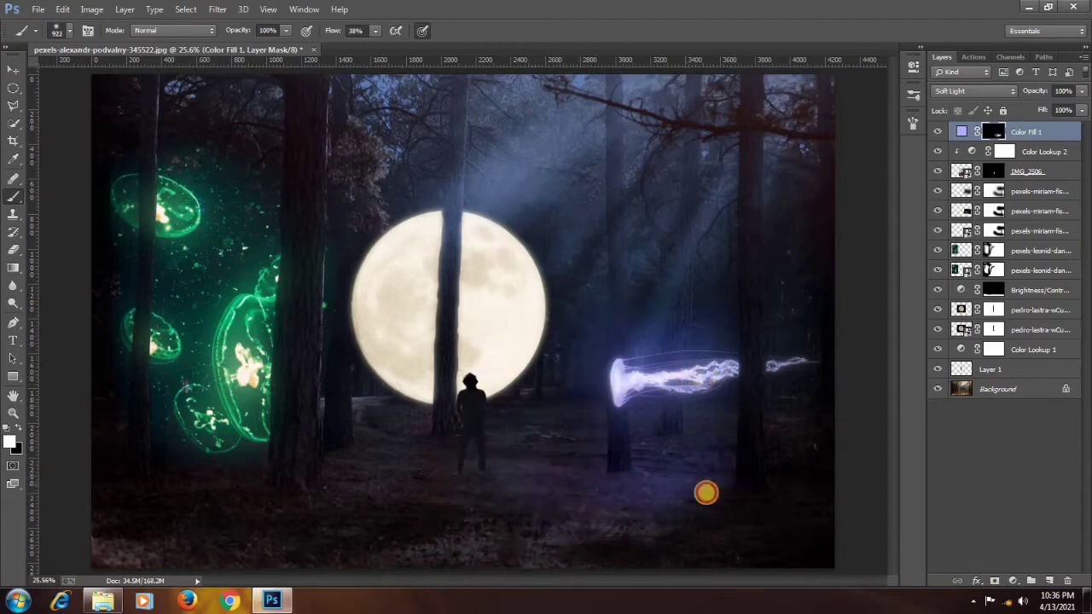
# Split the fill layer's Blend If underlying-layer black slider so the violet light fades out of the dark ground areas
pyautogui.doubleClick(1058, 139)
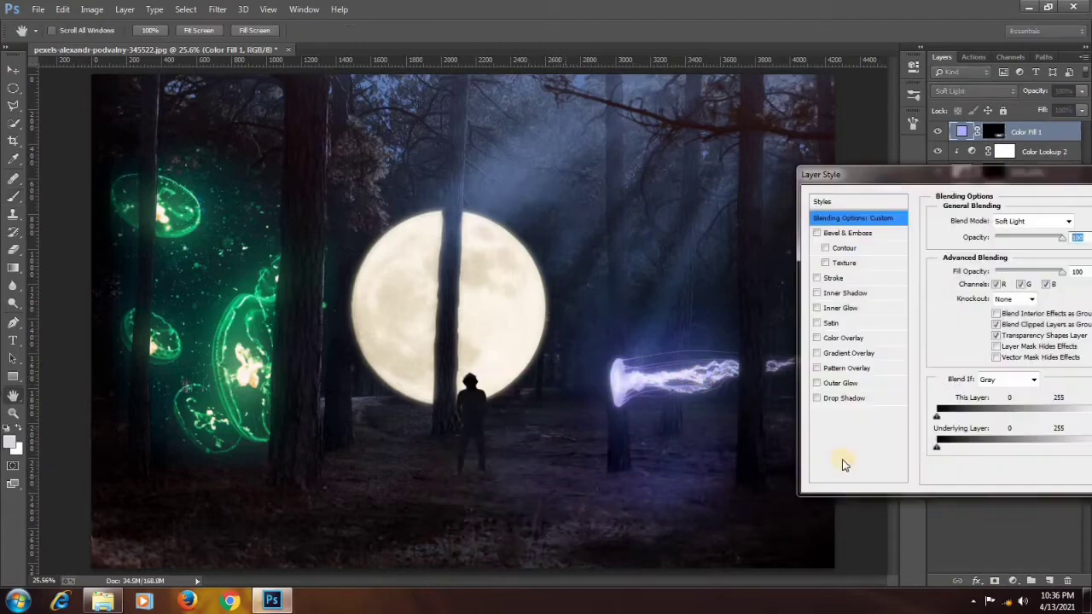
pyautogui.moveTo(938, 446); pyautogui.dragTo(977, 450)
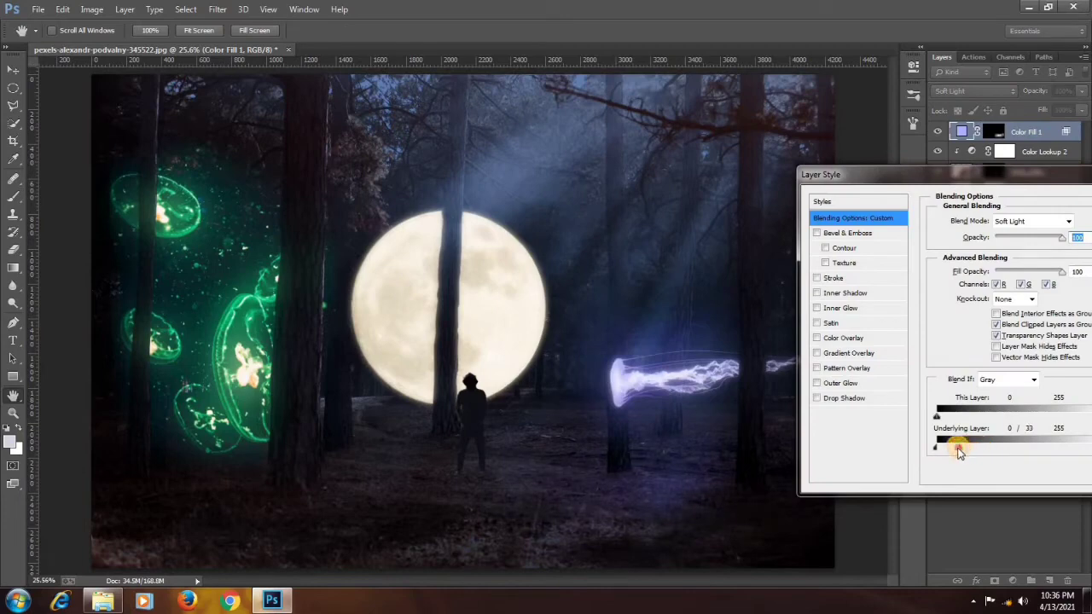
pyautogui.moveTo(972, 175); pyautogui.dragTo(756, 175)
pyautogui.click(974, 197)
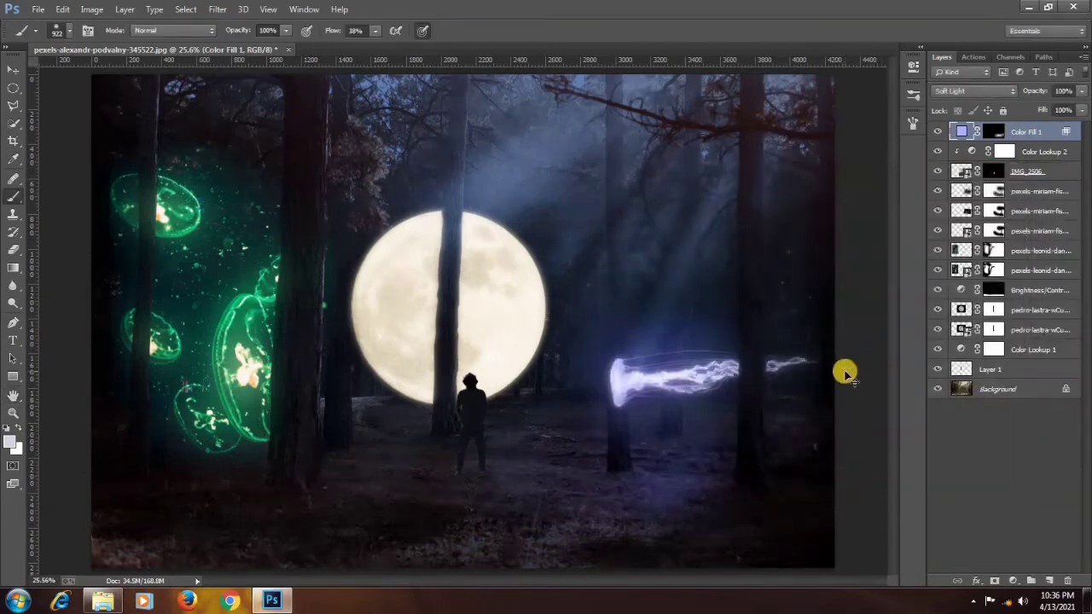
# Try to refine the hooded man's layer mask around his hood with a brush at 100% flow, and undo the last stroke
pyautogui.hotkey('ctrl', 'space')
pyautogui.moveTo(457, 413); pyautogui.dragTo(540, 402)
pyautogui.press('space')
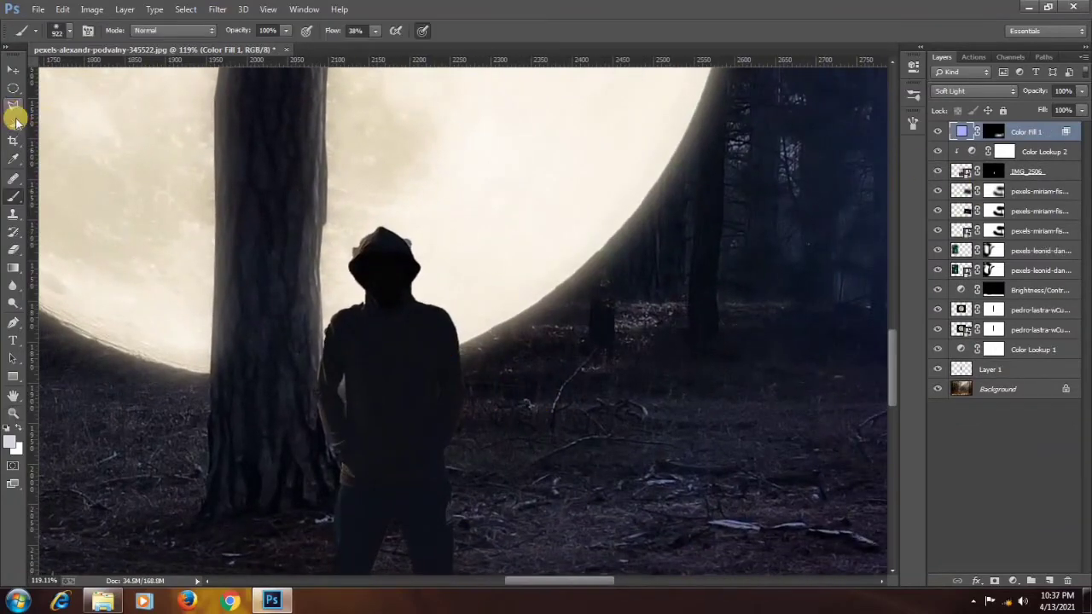
pyautogui.click(992, 173)
pyautogui.moveTo(633, 293)
pyautogui.mouseDown()
pyautogui.moveTo(368, 299)
pyautogui.moveTo(299, 4)
pyautogui.mouseUp()
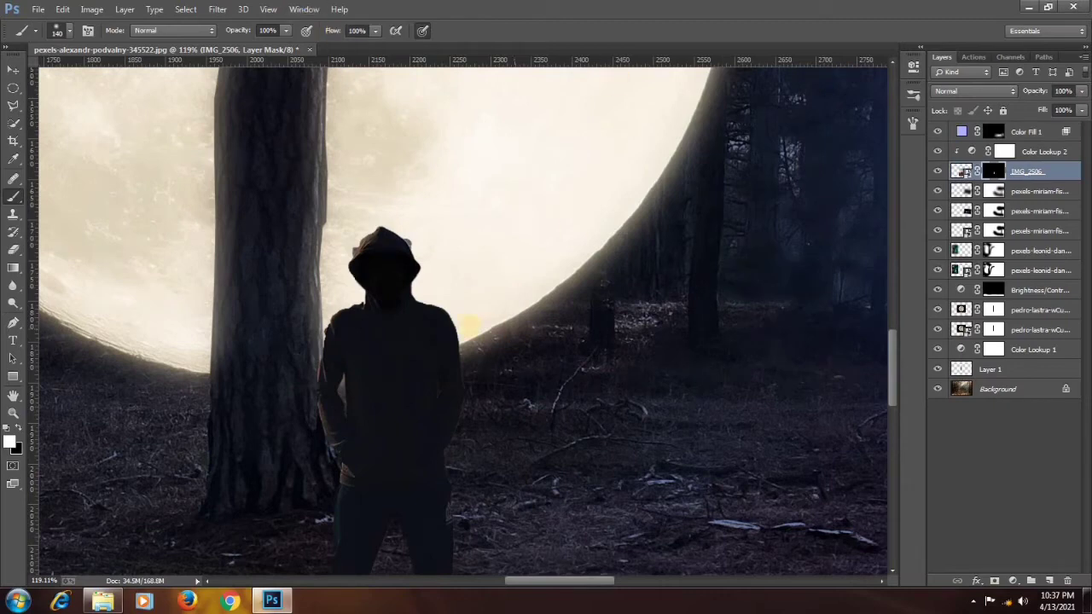
pyautogui.moveTo(500, 285); pyautogui.dragTo(438, 270)
pyautogui.click(417, 229)
pyautogui.hotkey('ctrl', 'z')
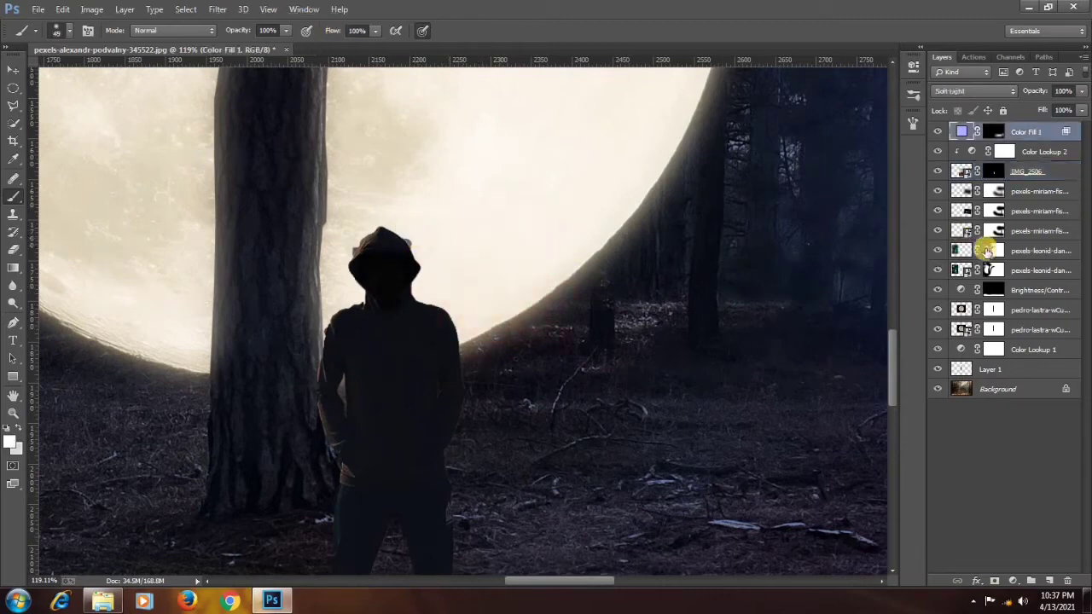
# Activate the hooded man's layer mask and examine his outline against the moon and the ground up close and in the full composition
pyautogui.click(994, 171)
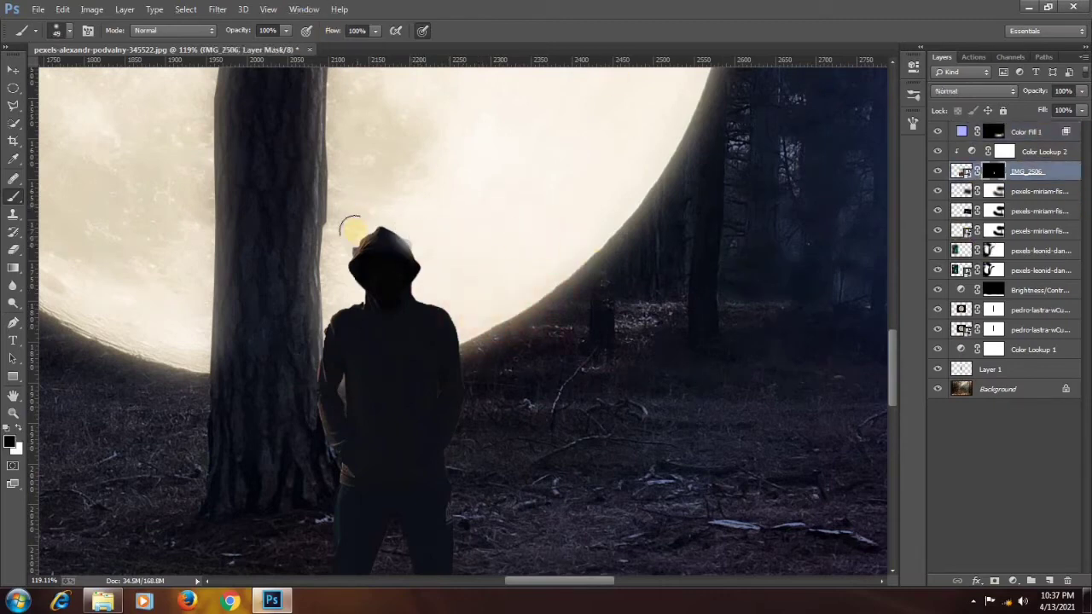
pyautogui.hotkey('ctrl', '0')
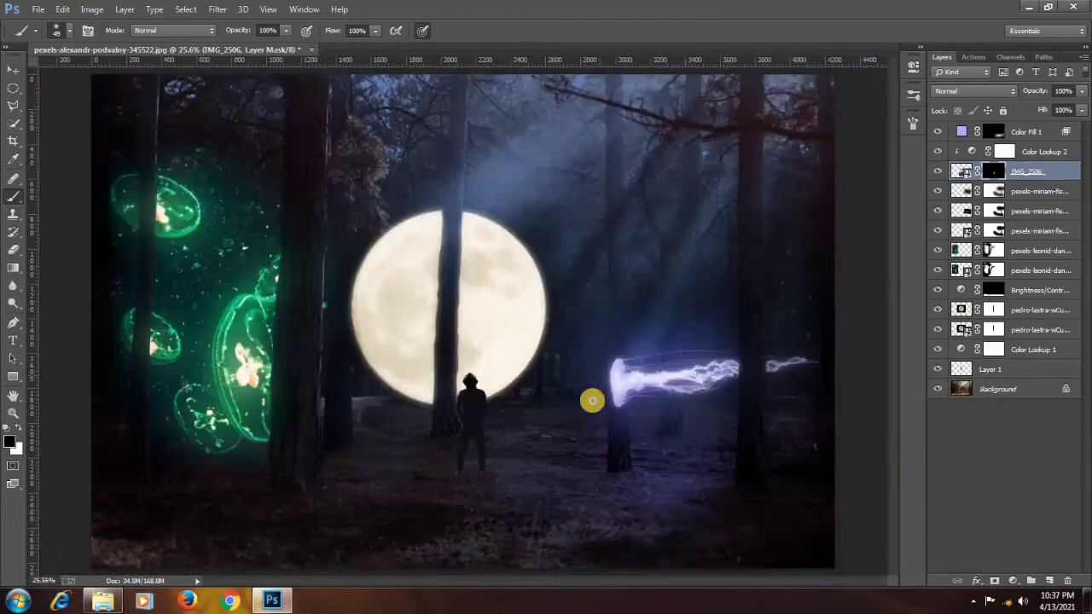
pyautogui.press('x')
pyautogui.press('z')
pyautogui.click(521, 433)
pyautogui.click(521, 436)
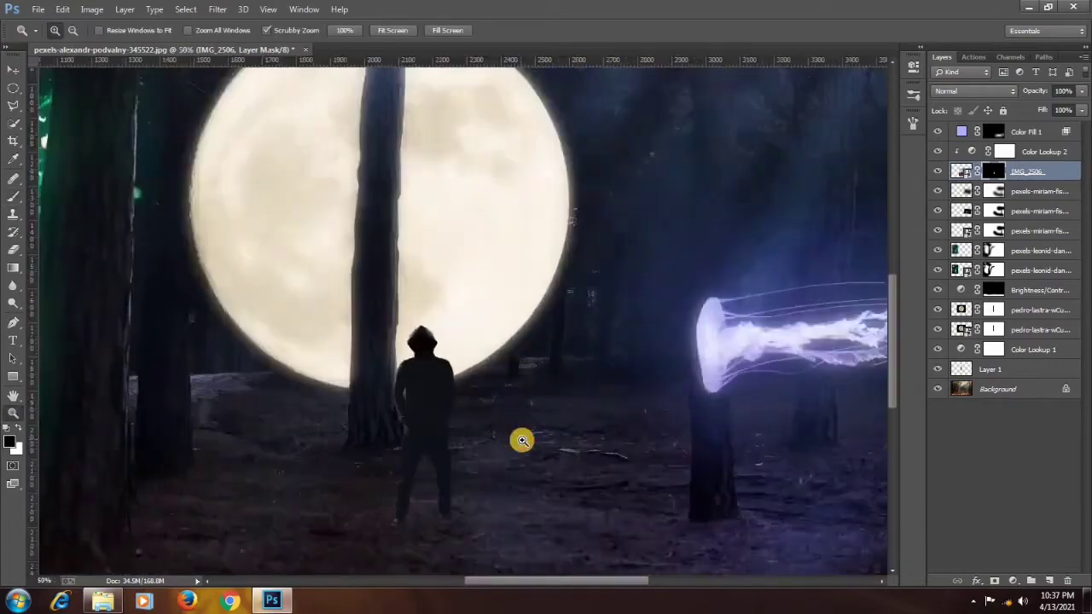
pyautogui.click(522, 438)
pyautogui.press('h')
pyautogui.moveTo(537, 452); pyautogui.dragTo(547, 353)
pyautogui.press('b')
pyautogui.rightClick(546, 362)
pyautogui.press('Escape')
pyautogui.hotkey('ctrl', '0')
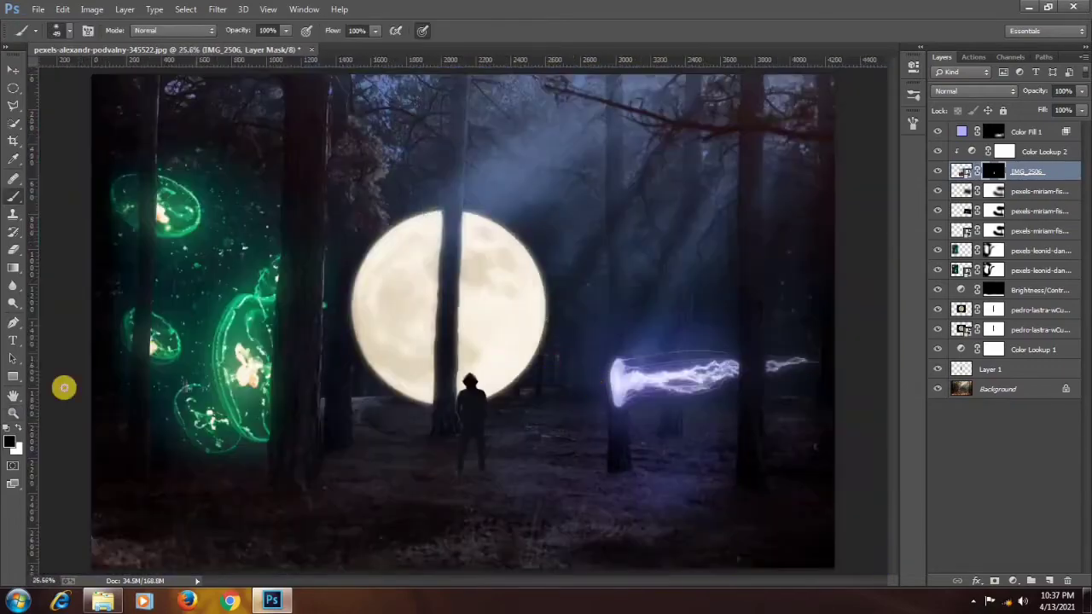
pyautogui.click(13, 412)
pyautogui.rightClick(465, 343)
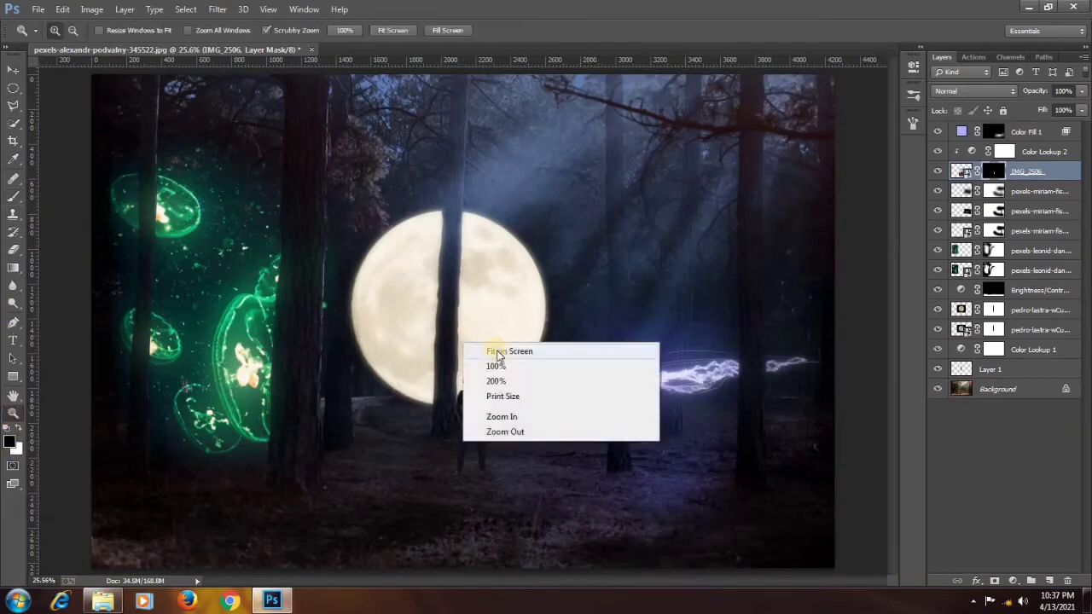
pyautogui.press('Escape')
# Add a #9fffad solid colour fill layer above the violet one, set to Soft Light with its mask inverted to black
pyautogui.click(1024, 131)
pyautogui.click(1012, 580)
pyautogui.click(1028, 278)
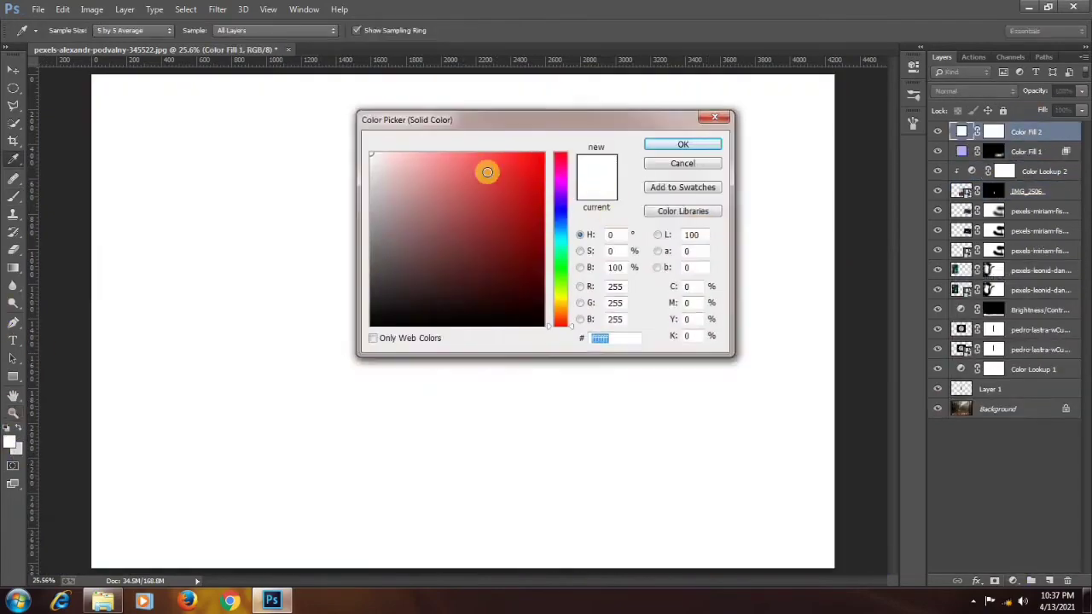
pyautogui.write('9fffad')
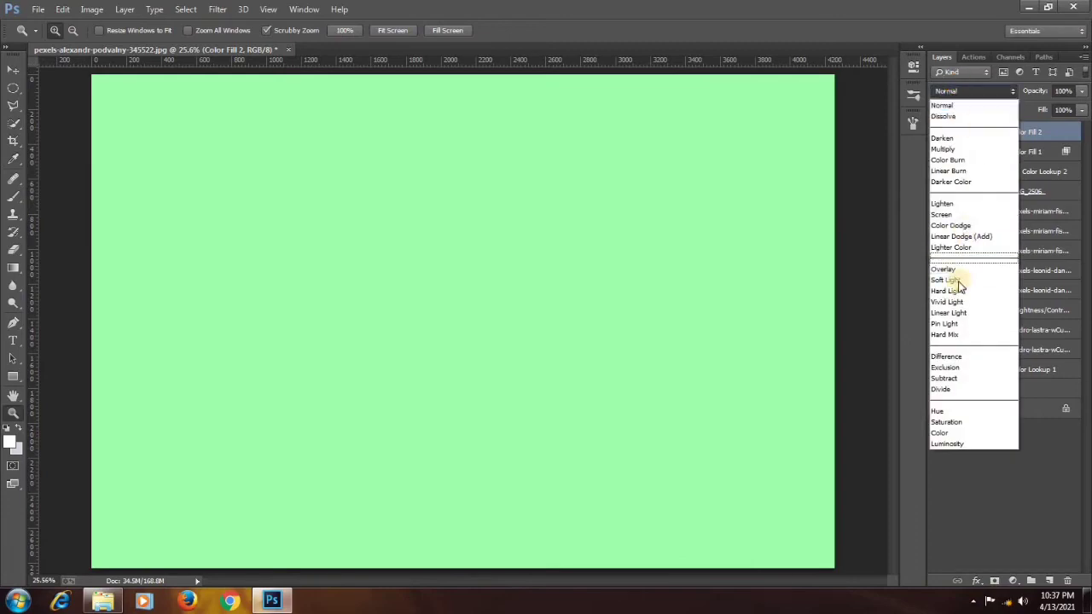
pyautogui.click(951, 282)
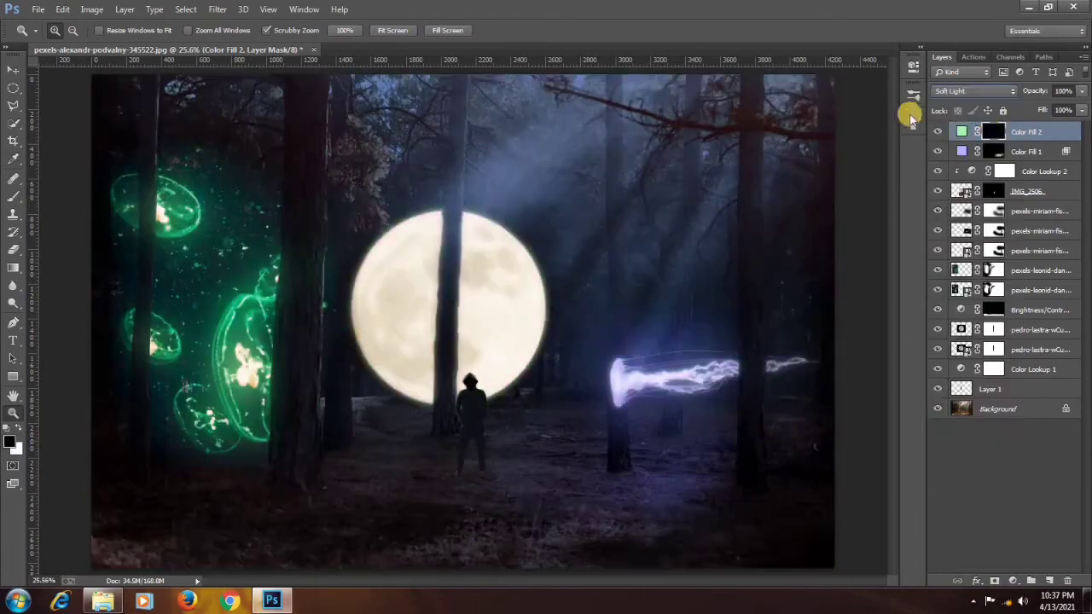
# Change the green fill layer's colour to #58ffb5 to match the green jellyfish's glow
pyautogui.doubleClick(962, 131)
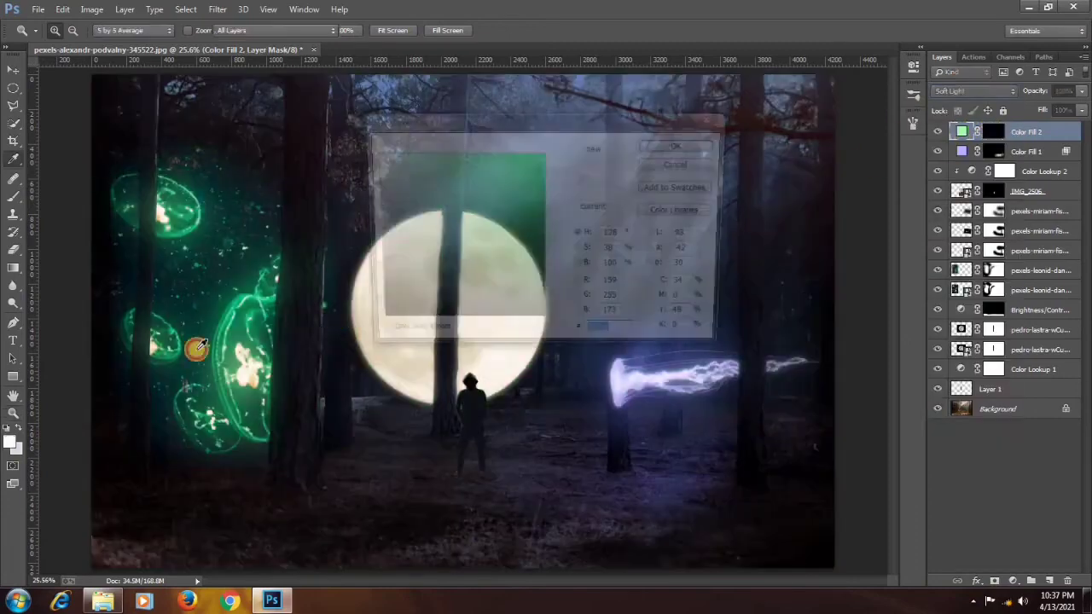
pyautogui.click(516, 210)
pyautogui.moveTo(481, 184); pyautogui.dragTo(490, 153)
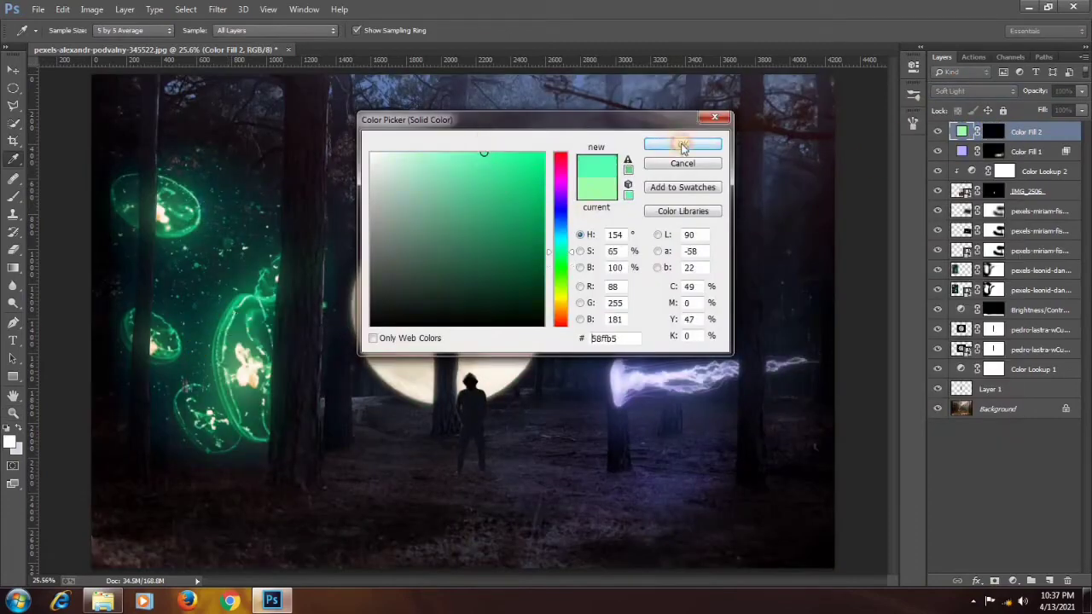
pyautogui.click(701, 145)
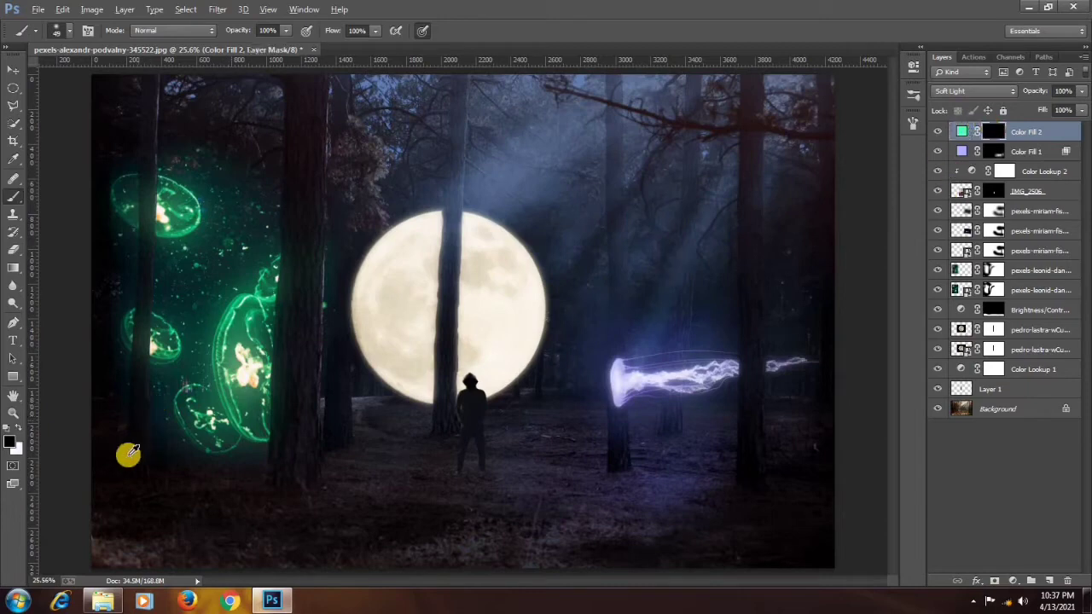
# Paint white on the green fill layer's mask with a 667 px soft brush at 9% flow across the ground below the green jellyfish
pyautogui.press('x')
pyautogui.keyDown('alt'); pyautogui.rightClick(145, 463); pyautogui.keyUp('alt')
pyautogui.moveTo(333, 30); pyautogui.dragTo(238, 24)
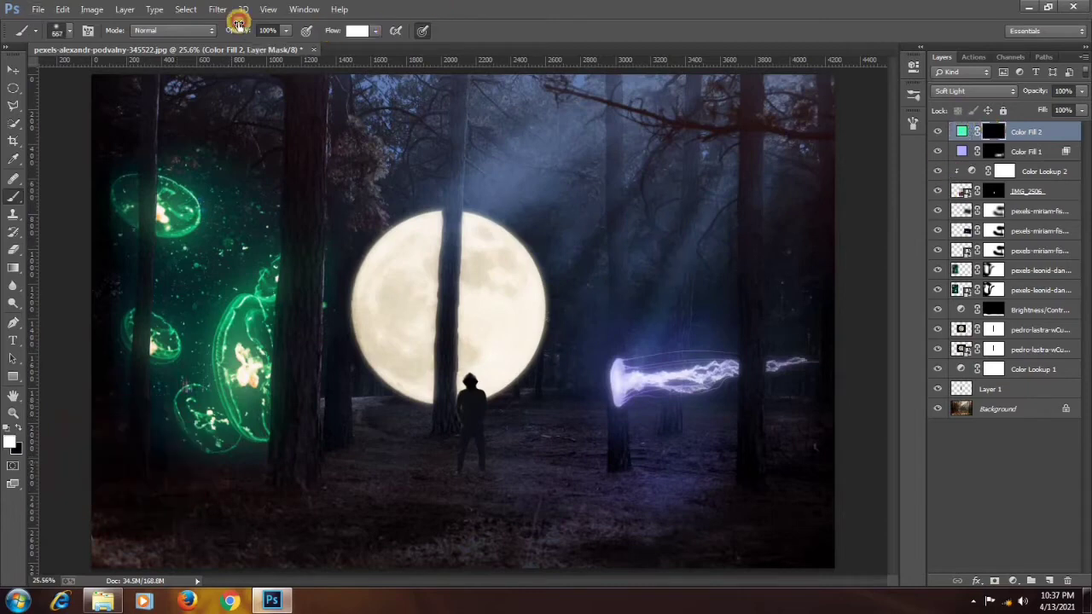
pyautogui.moveTo(151, 503); pyautogui.dragTo(113, 504)
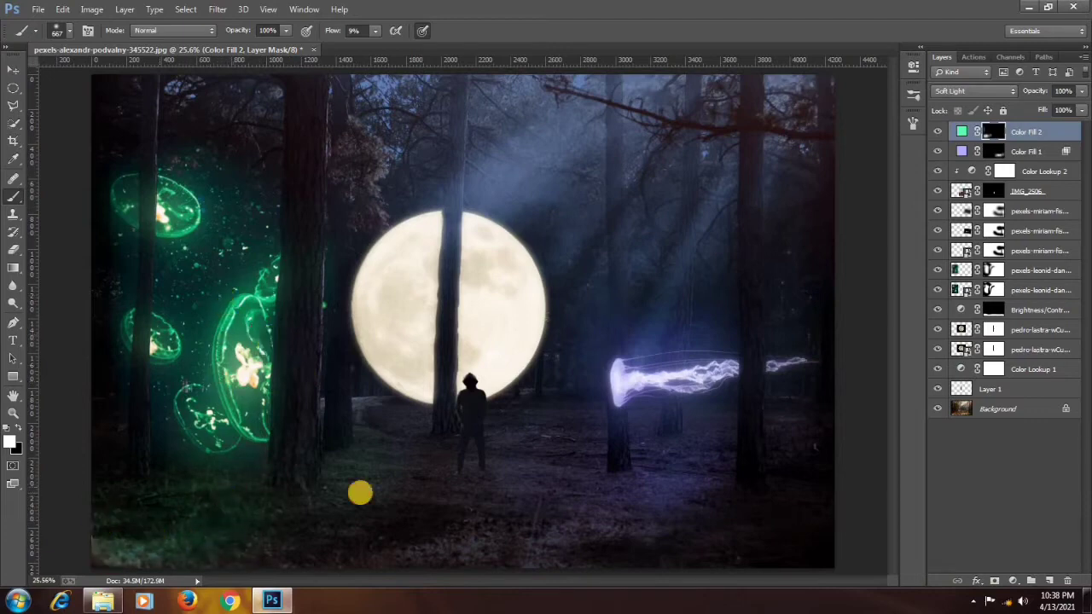
# Split the green fill layer's Blend If underlying-layer black slider so the green light fades out of the dark ground areas
pyautogui.doubleClick(1045, 130)
pyautogui.moveTo(724, 443); pyautogui.dragTo(735, 443)
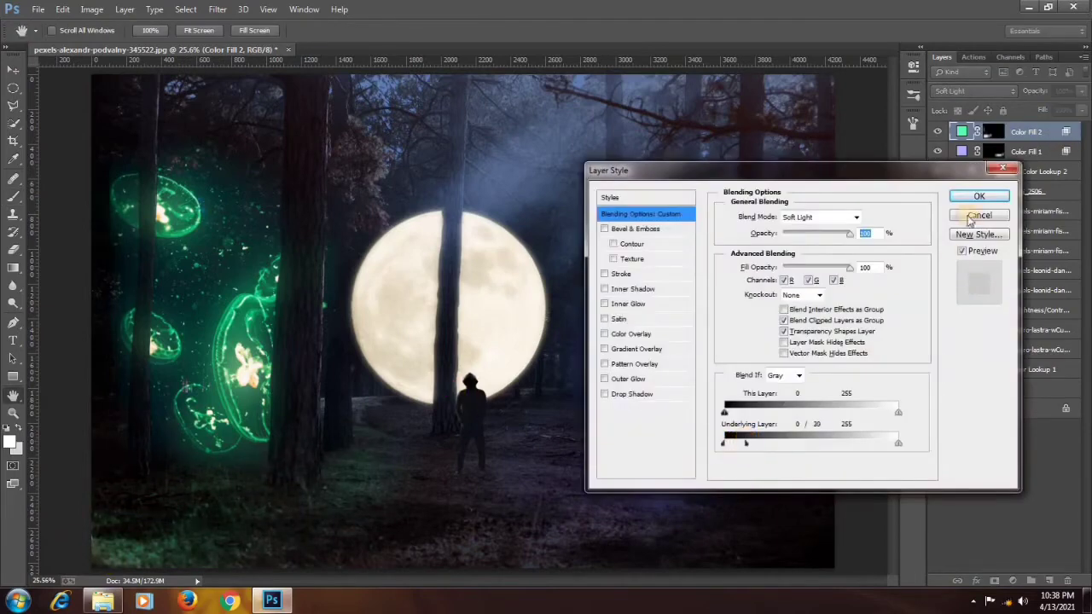
pyautogui.click(973, 217)
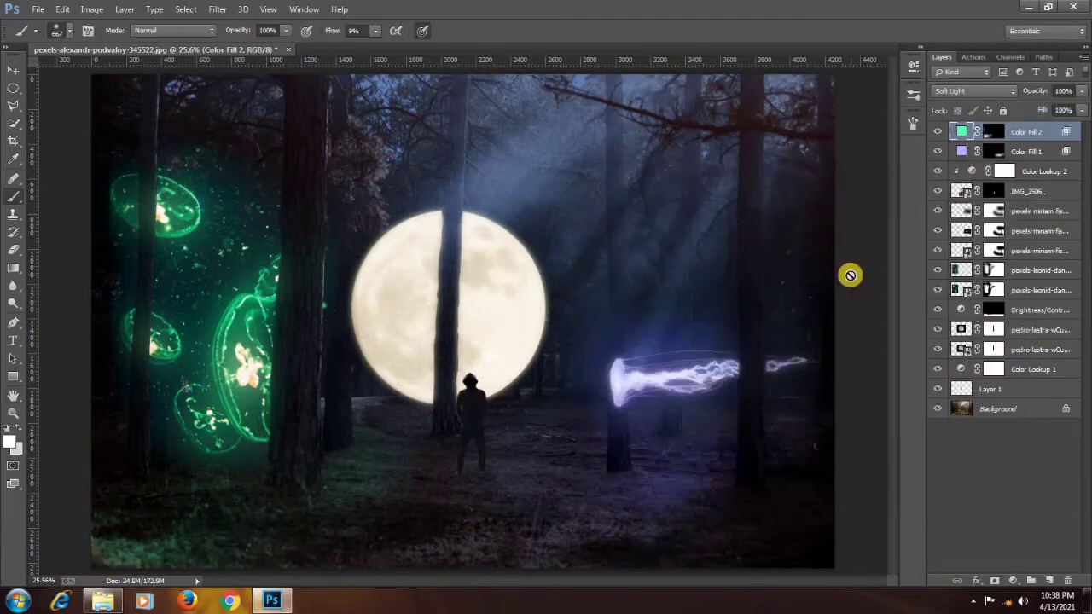
# Add a white solid colour fill layer on top of the stack and set its blend mode to Soft Light
pyautogui.click(1013, 581)
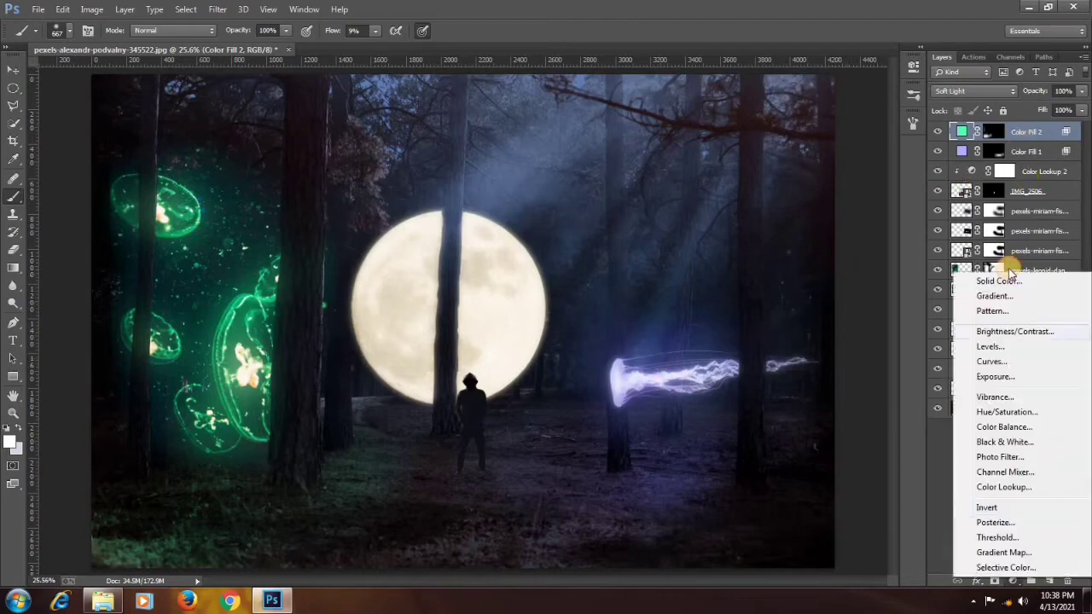
pyautogui.click(947, 278)
pyautogui.click(710, 111)
pyautogui.click(972, 90)
pyautogui.click(946, 280)
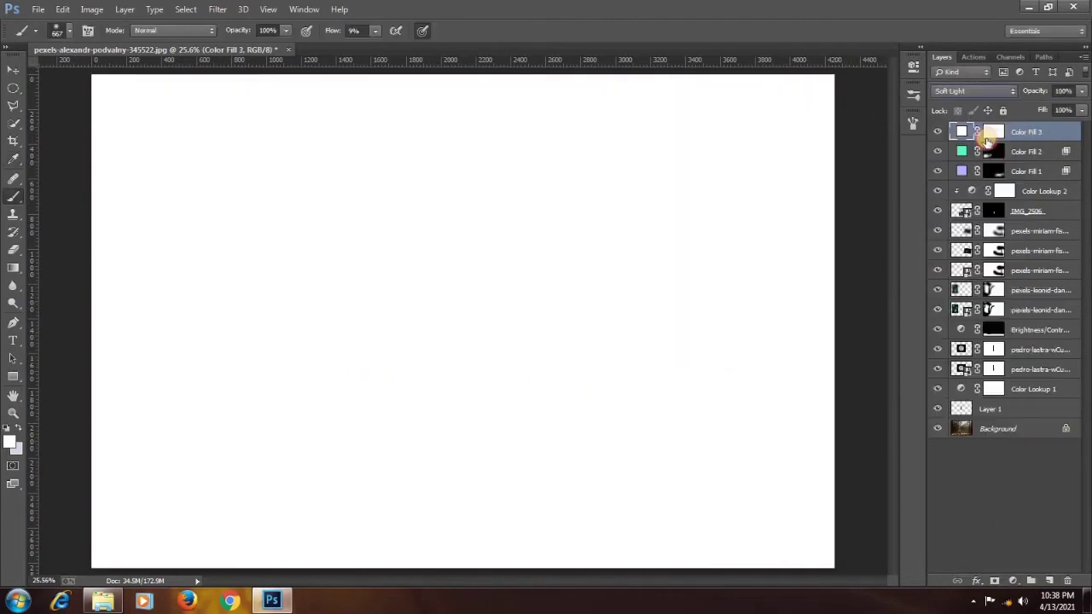
# Set the new fill layer's colour to the cream #fdf1d4 sampled from the moon, with its mask inverted to black
pyautogui.doubleClick(961, 131)
pyautogui.moveTo(506, 125); pyautogui.dragTo(688, 125)
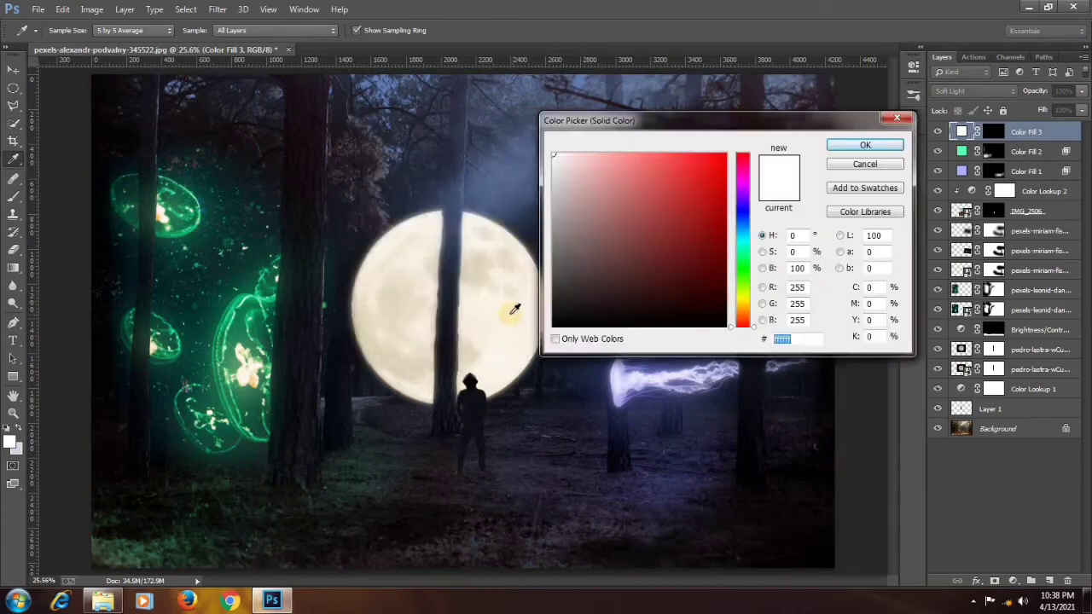
pyautogui.click(512, 309)
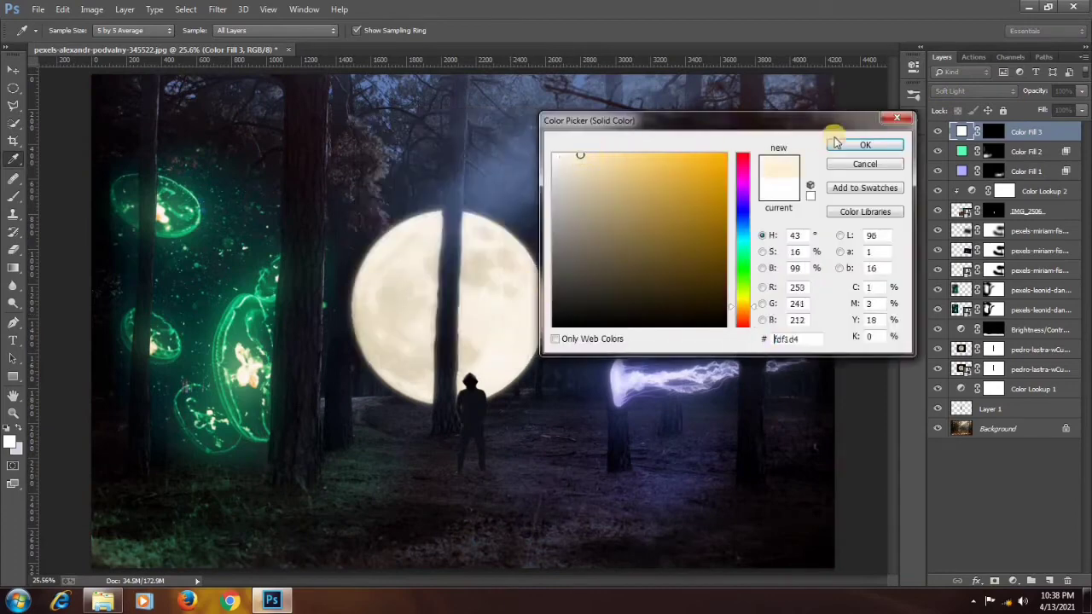
pyautogui.click(865, 145)
# Paint white on the cream fill layer's mask with a 667 px brush at 9% flow to light the ground beneath the moon
pyautogui.press('b')
pyautogui.click(993, 132)
pyautogui.moveTo(556, 420)
pyautogui.mouseDown()
pyautogui.moveTo(412, 441)
pyautogui.moveTo(367, 415)
pyautogui.mouseUp()
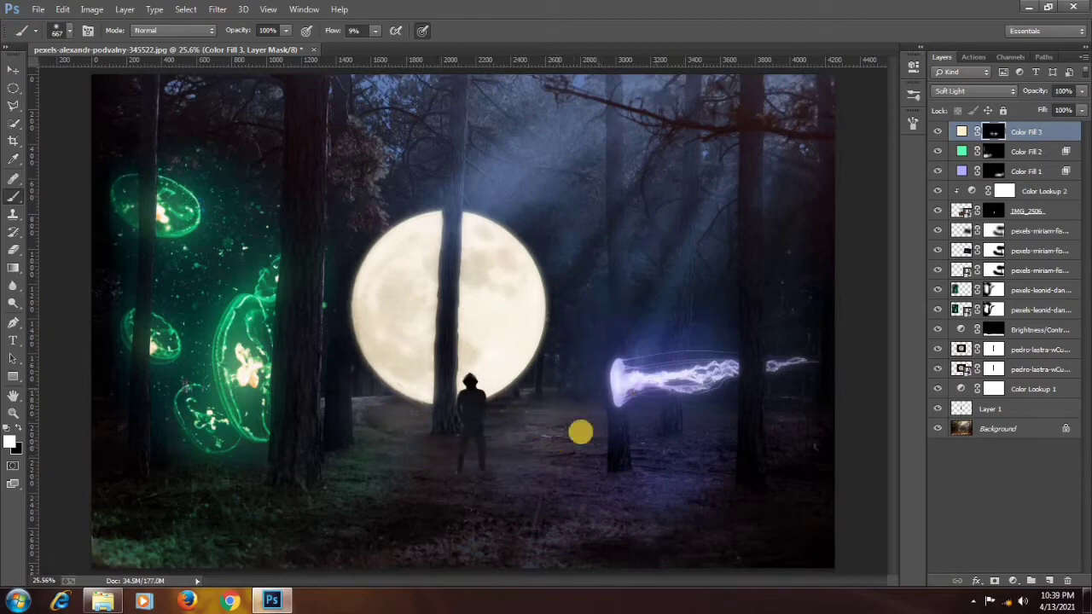
# Load the hooded man's mask as a selection and paint violet light on his right side in the violet fill layer's mask
pyautogui.click(13, 411)
pyautogui.moveTo(493, 407); pyautogui.dragTo(646, 384)
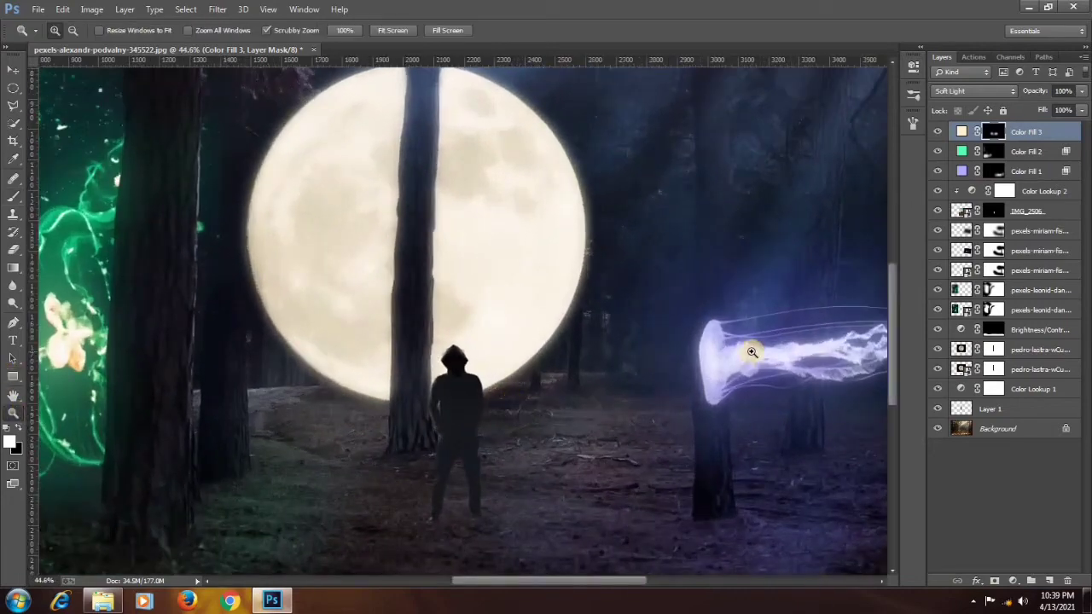
pyautogui.click(998, 171)
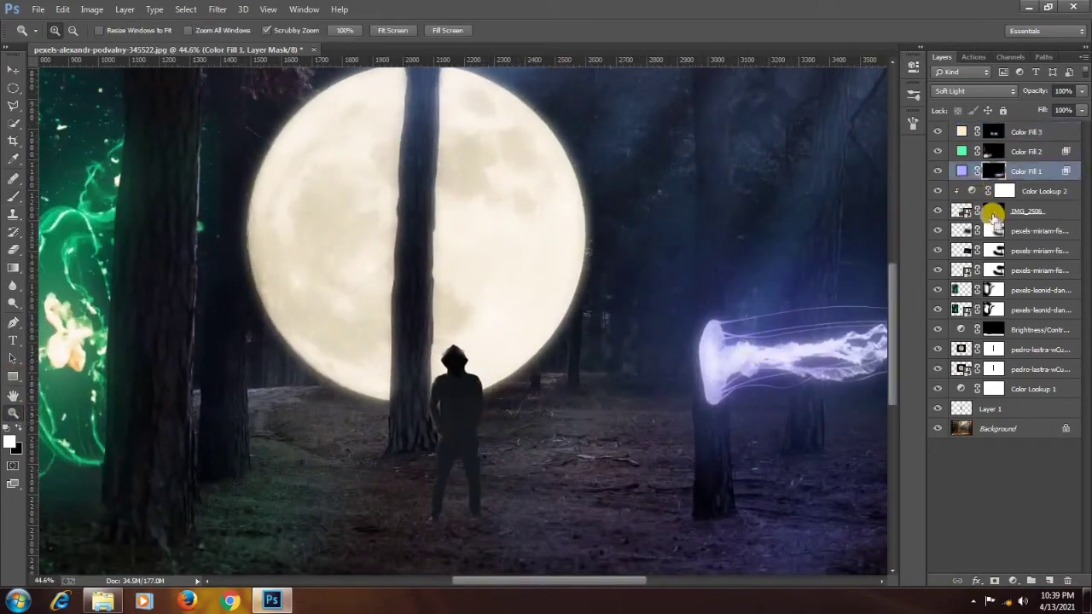
pyautogui.keyDown('ctrl'); pyautogui.click(994, 212); pyautogui.keyUp('ctrl')
pyautogui.press('b')
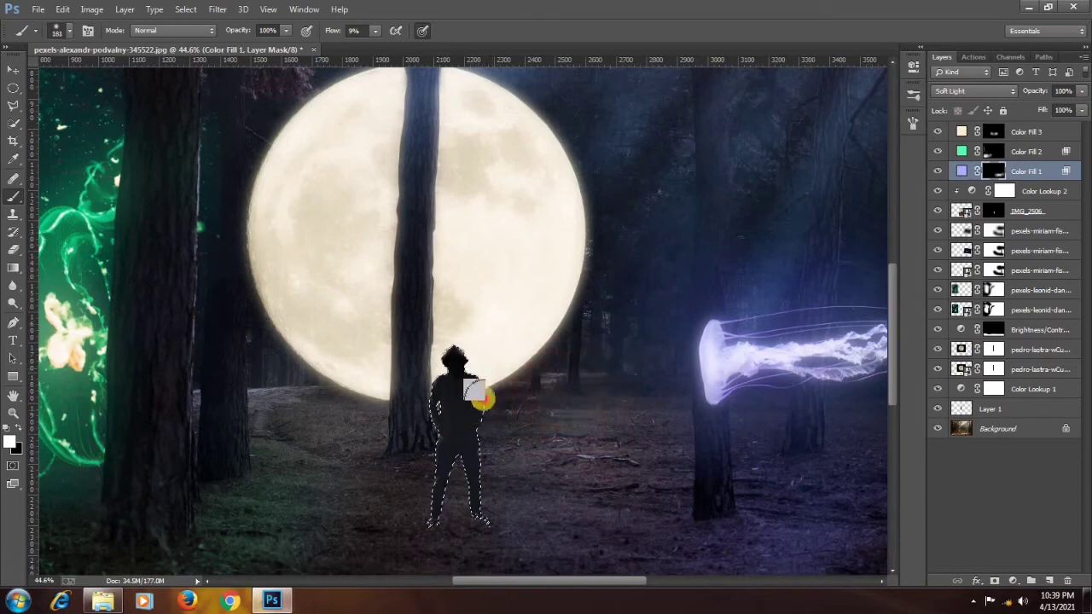
pyautogui.moveTo(482, 399)
pyautogui.mouseDown()
pyautogui.moveTo(490, 512)
pyautogui.moveTo(487, 390)
pyautogui.mouseUp()
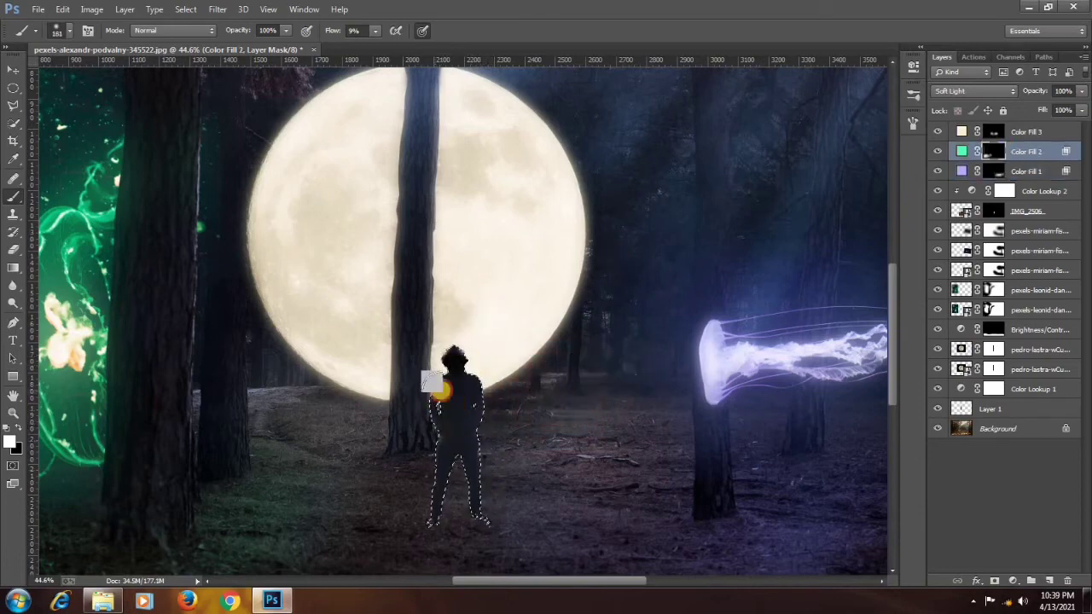
# Paint green light onto the man's left side and the nearby ground in the green fill layer's mask, and drop the selection
pyautogui.moveTo(441, 390); pyautogui.dragTo(424, 507)
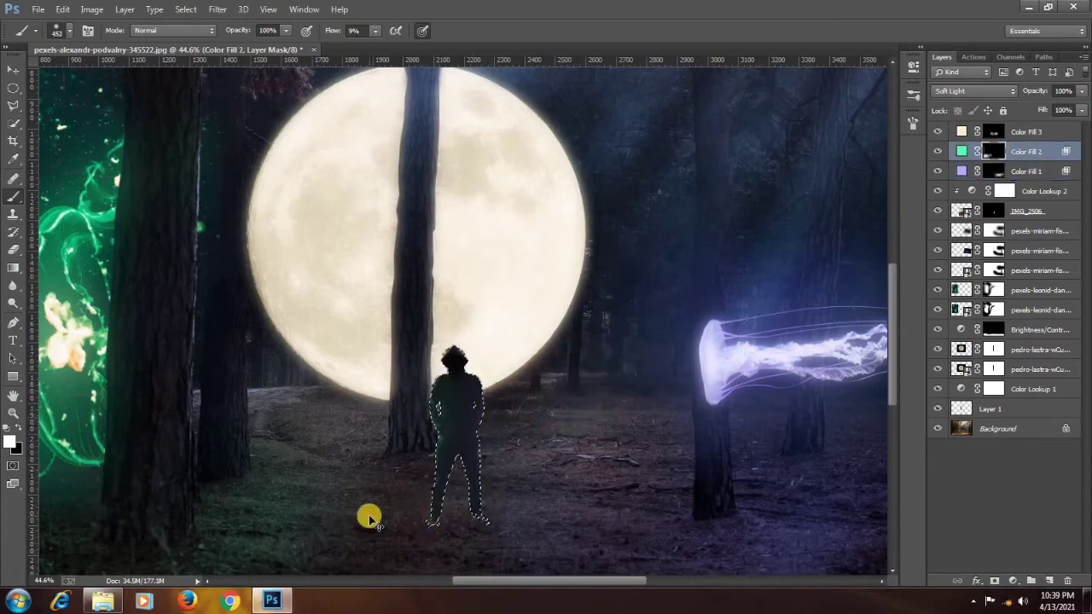
pyautogui.hotkey('ctrl', 'd')
pyautogui.click(992, 172)
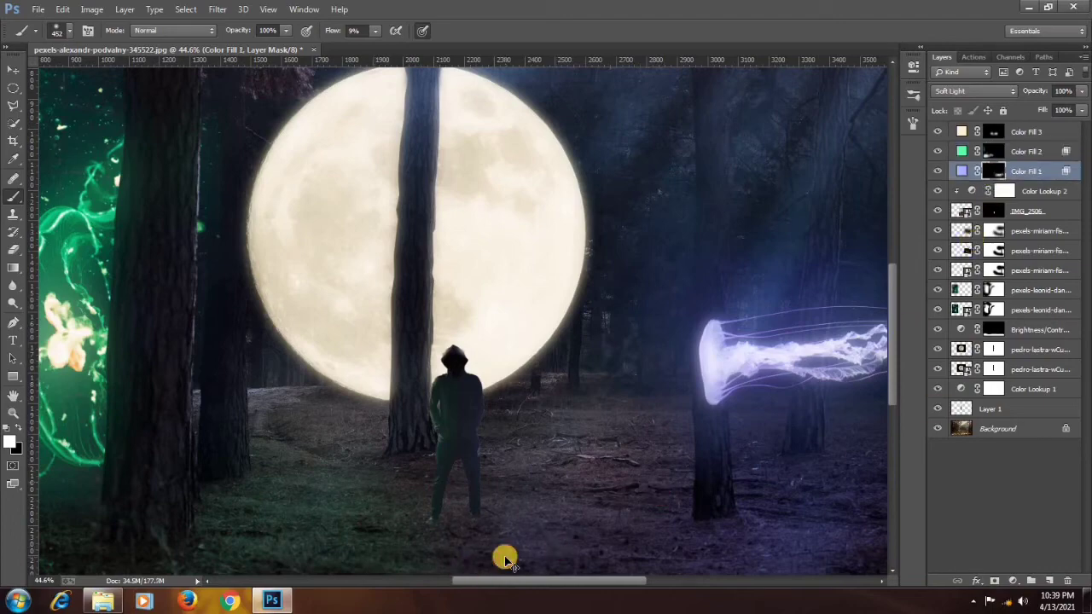
pyautogui.hotkey('ctrl', '0')
# Add a new layer on top and paint soft black shadow around the man's feet with a 119 px brush at 9% flow
pyautogui.moveTo(475, 438); pyautogui.dragTo(559, 444)
pyautogui.moveTo(511, 492); pyautogui.dragTo(485, 369)
pyautogui.click(1027, 131)
pyautogui.click(1048, 580)
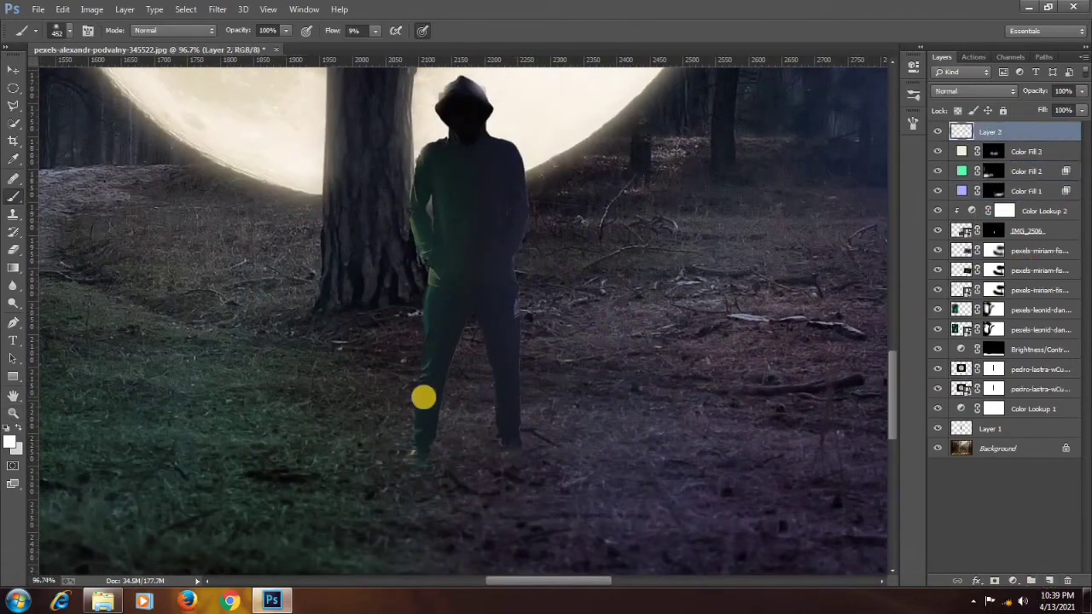
pyautogui.moveTo(498, 413); pyautogui.dragTo(399, 448)
pyautogui.moveTo(406, 528); pyautogui.dragTo(426, 489)
pyautogui.press('x')
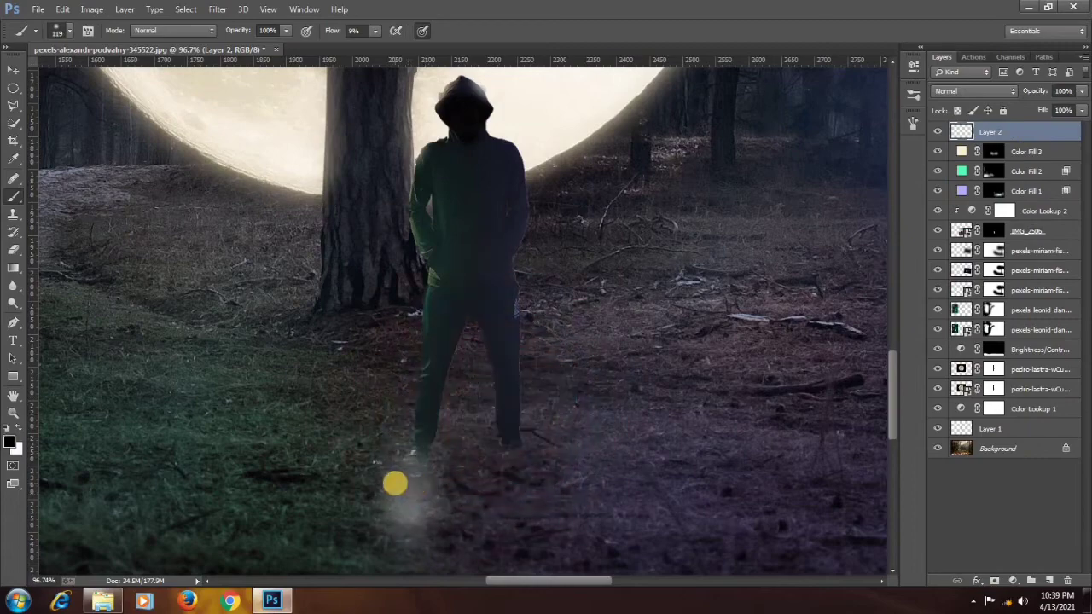
pyautogui.hotkey('ctrl', 'z')
pyautogui.moveTo(518, 484)
pyautogui.mouseDown()
pyautogui.moveTo(514, 419)
pyautogui.moveTo(477, 404)
pyautogui.moveTo(542, 408)
pyautogui.moveTo(853, 200)
pyautogui.mouseUp()
pyautogui.hotkey('ctrl', '0')
# Paint white on the cream fill layer's mask around the man's hood with a soft brush of up to 244 px
pyautogui.click(990, 149)
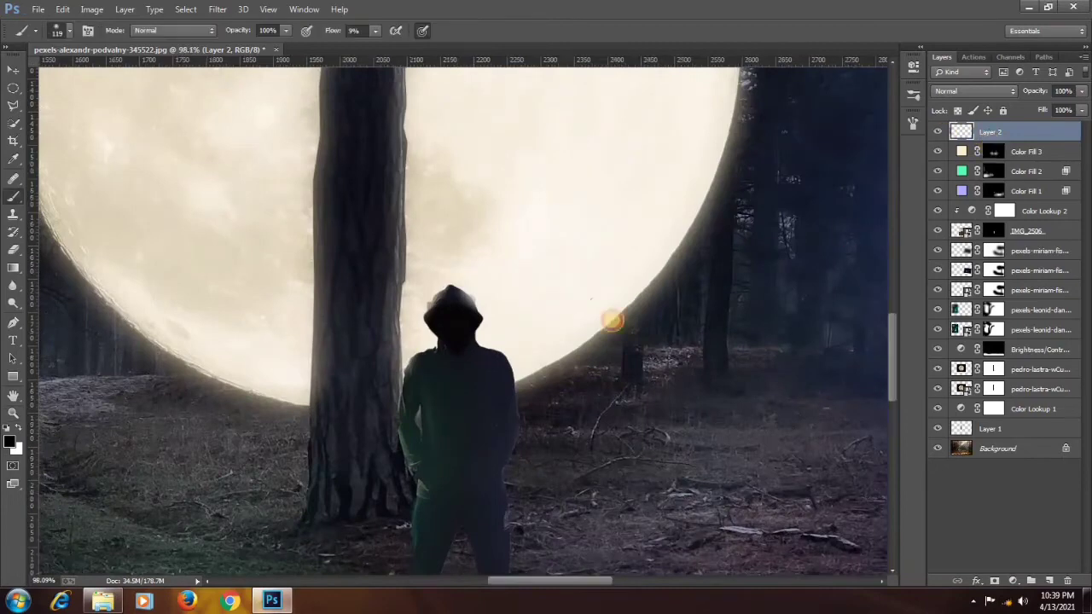
pyautogui.moveTo(524, 353); pyautogui.dragTo(500, 353)
pyautogui.click(453, 296)
pyautogui.moveTo(438, 292); pyautogui.dragTo(466, 299)
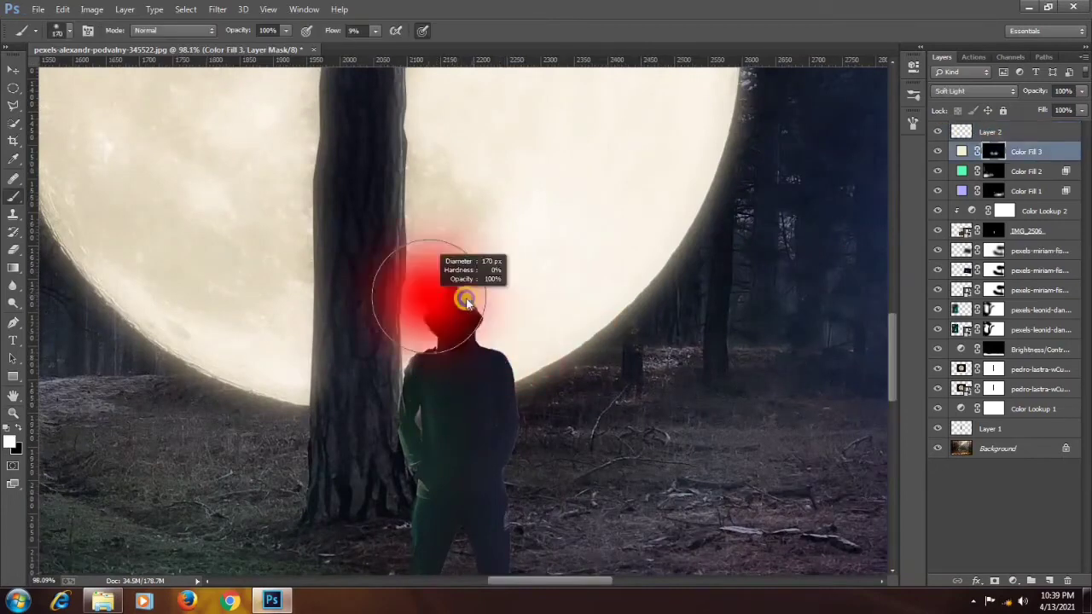
pyautogui.click(450, 294)
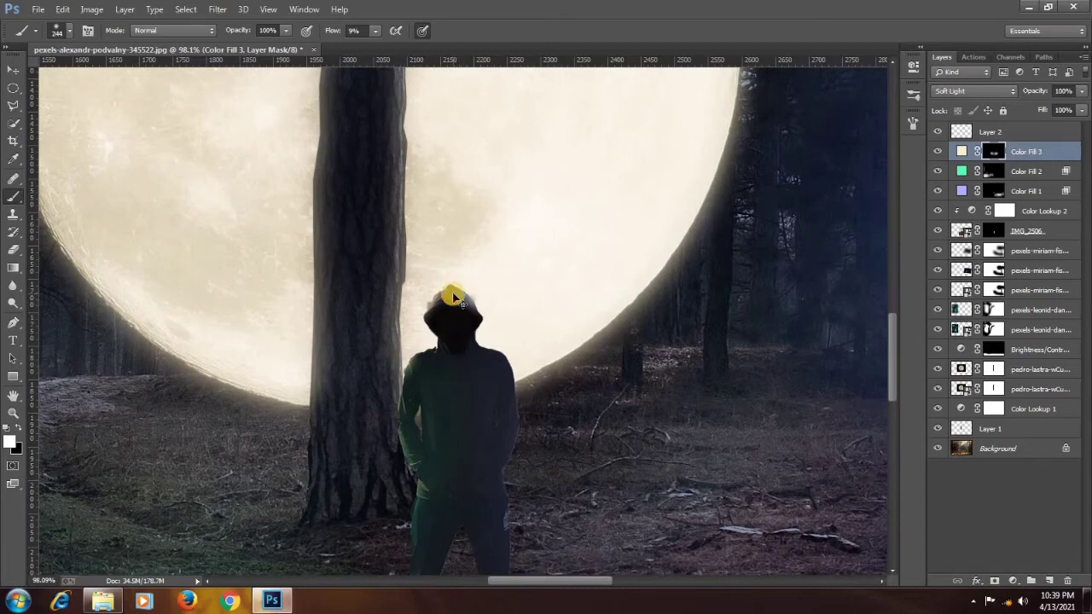
# Crop a narrow strip off the image's left edge
pyautogui.hotkey('ctrl', '0')
pyautogui.press('z')
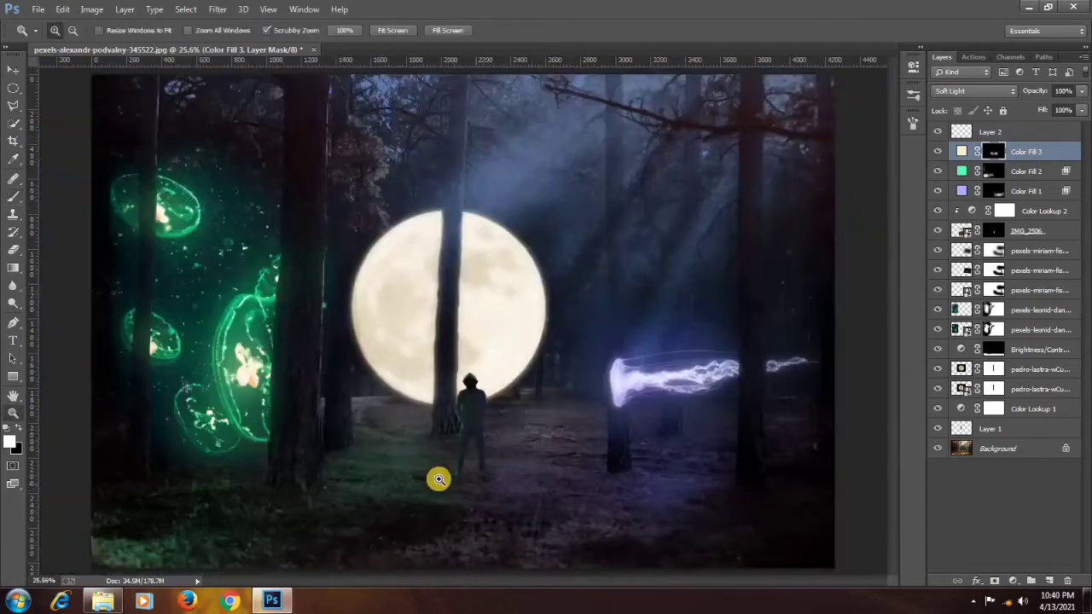
pyautogui.click(13, 137)
pyautogui.moveTo(91, 319); pyautogui.dragTo(101, 321)
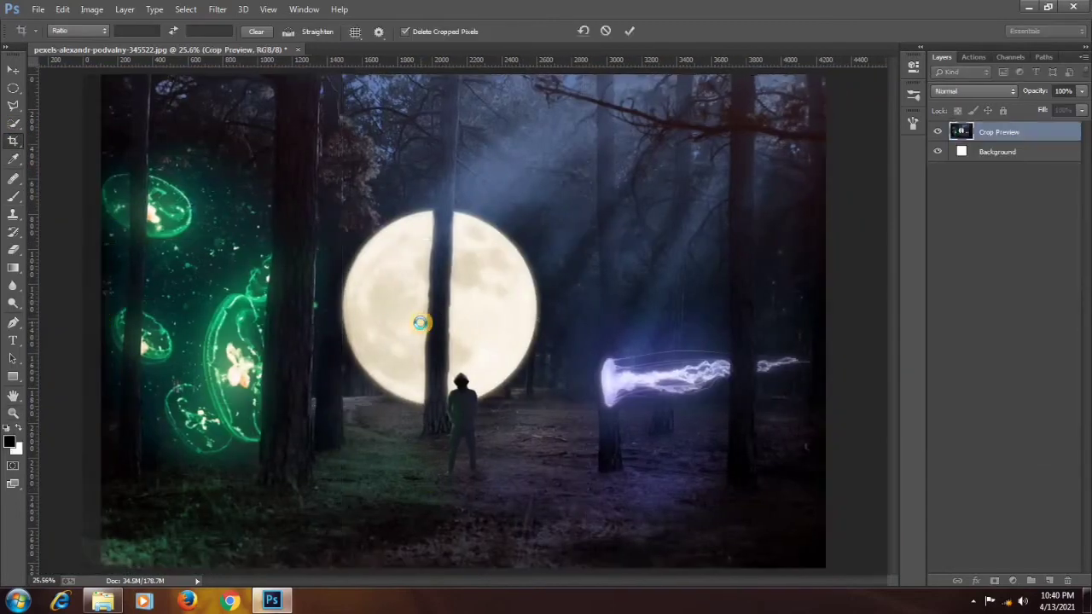
pyautogui.press('Return')
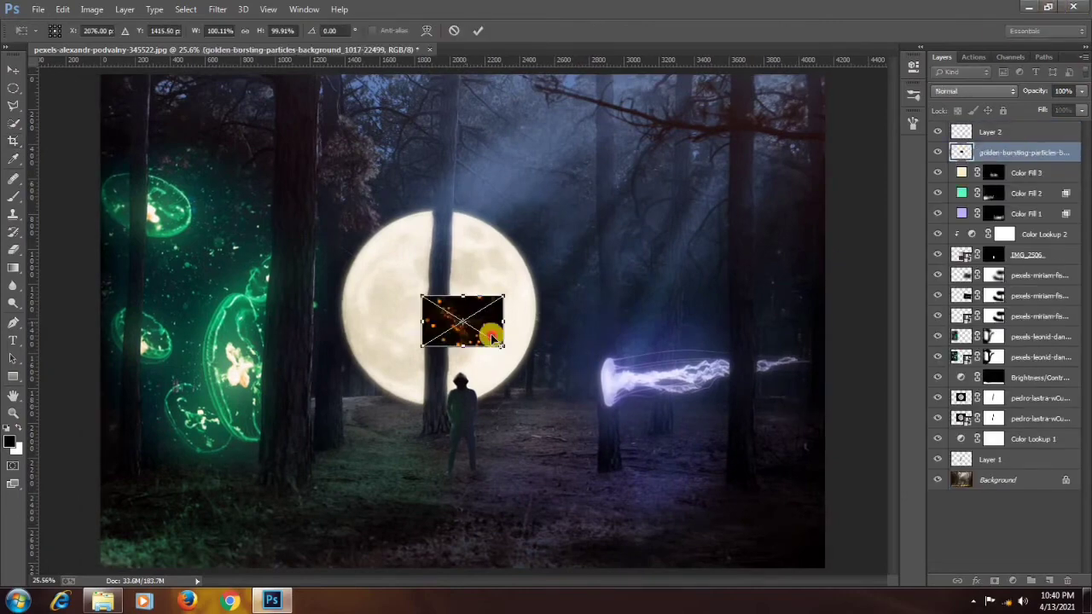
# Place the golden particles image over the purple jellyfish and set its blend mode to Screen
pyautogui.moveTo(443, 335); pyautogui.dragTo(624, 389)
pyautogui.press('Return')
pyautogui.click(986, 94)
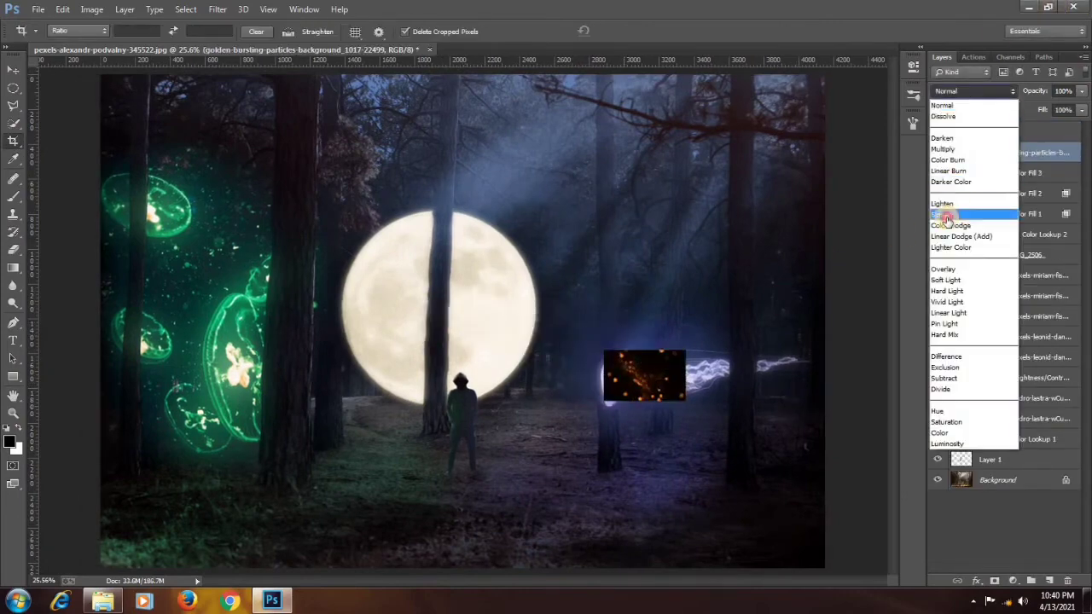
pyautogui.click(964, 218)
# Move the particles layer to the top of the layer stack and rasterize it
pyautogui.moveTo(994, 152); pyautogui.dragTo(998, 132)
pyautogui.rightClick(1000, 132)
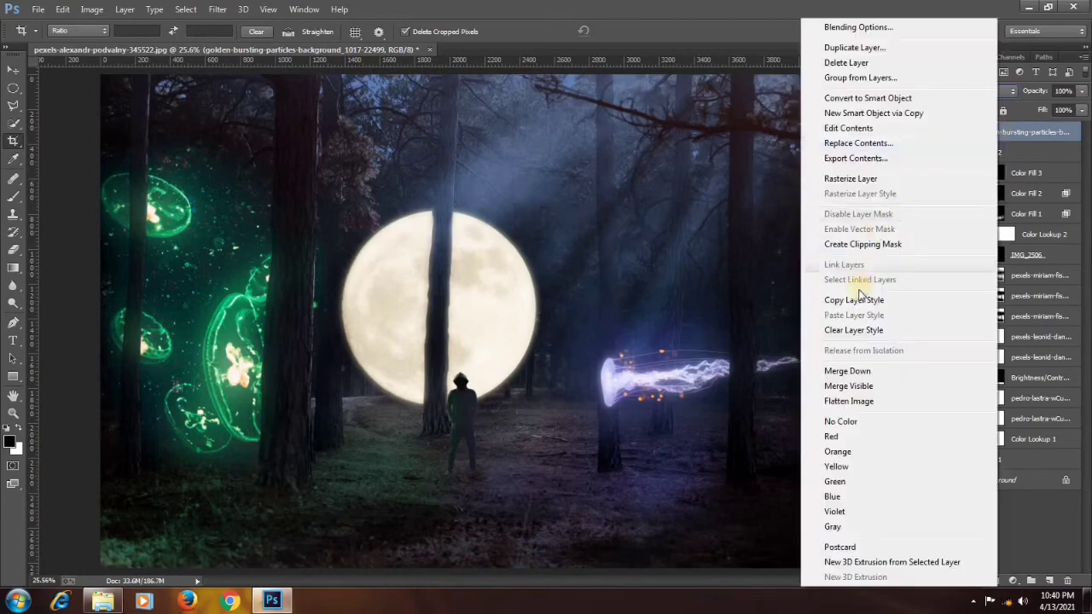
pyautogui.click(864, 179)
# Scale the particles up to about 273% so they surround the purple jellyfish
pyautogui.hotkey('ctrl', 't')
pyautogui.moveTo(685, 351); pyautogui.dragTo(756, 305)
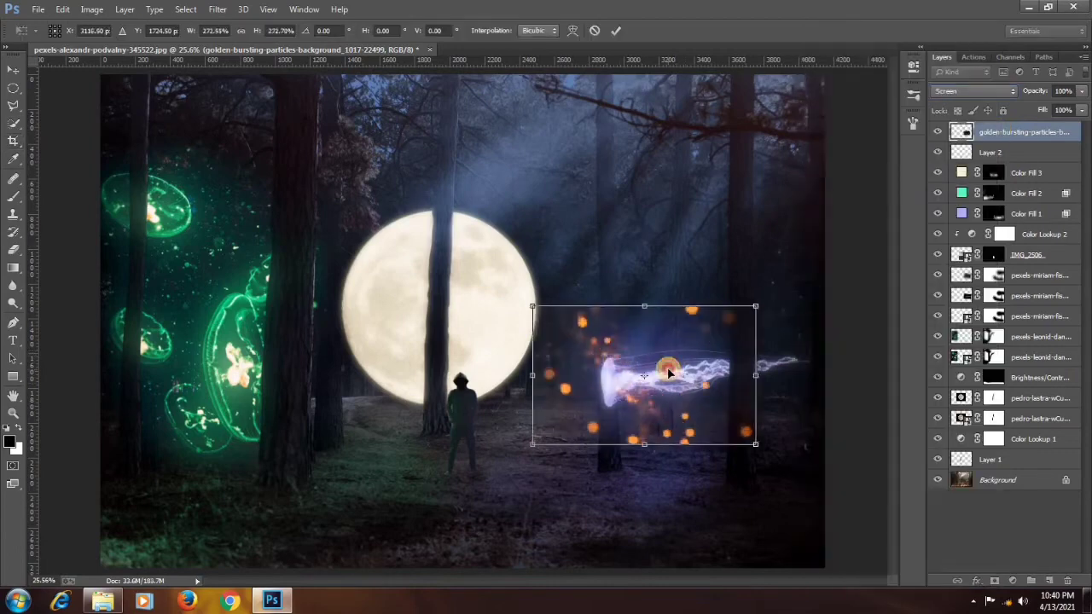
pyautogui.doubleClick(668, 371)
# Shift the hue of the golden particles to purple with Hue/Saturation
pyautogui.click(92, 9)
pyautogui.moveTo(117, 44)
pyautogui.click(290, 114)
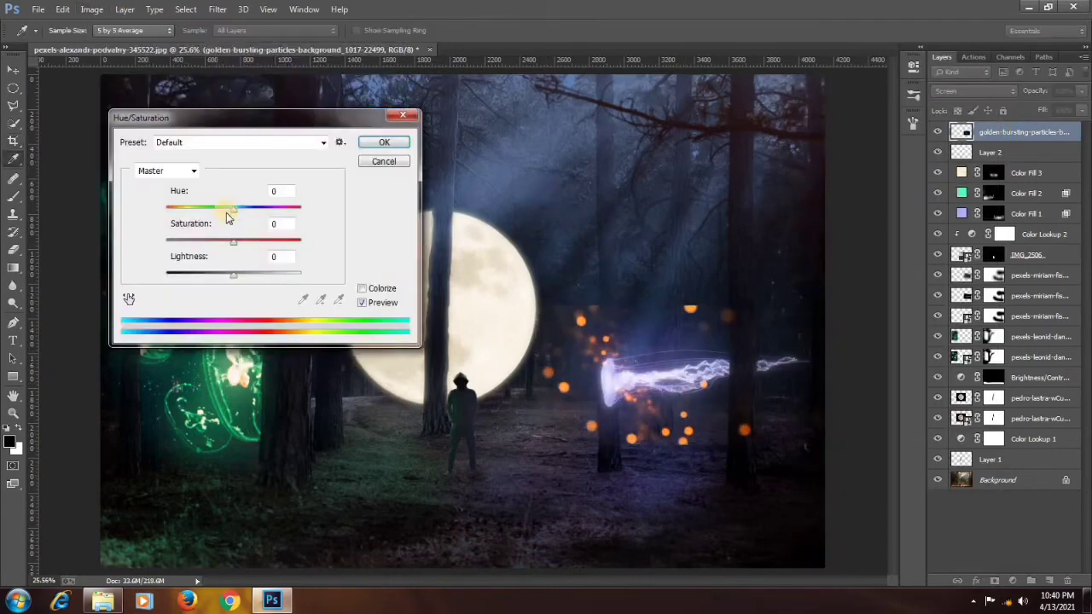
pyautogui.moveTo(227, 214); pyautogui.dragTo(186, 241)
pyautogui.press('Return')
# Move the purple particles slightly right and down around the jellyfish and enlarge them to about 104%
pyautogui.hotkey('ctrl', 't')
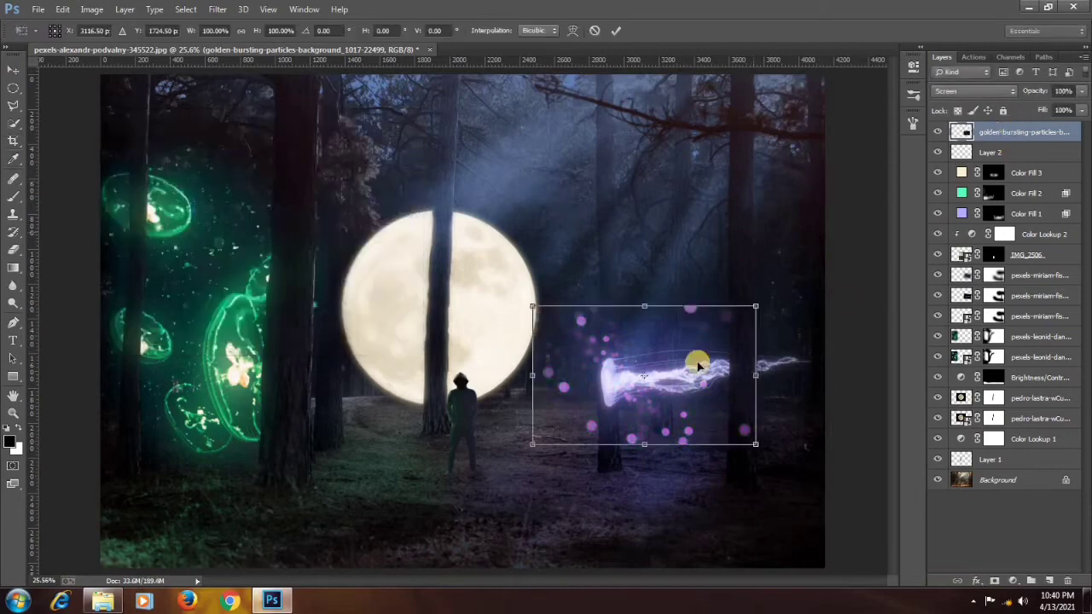
pyautogui.moveTo(697, 365); pyautogui.dragTo(714, 389)
pyautogui.moveTo(787, 315); pyautogui.dragTo(794, 308)
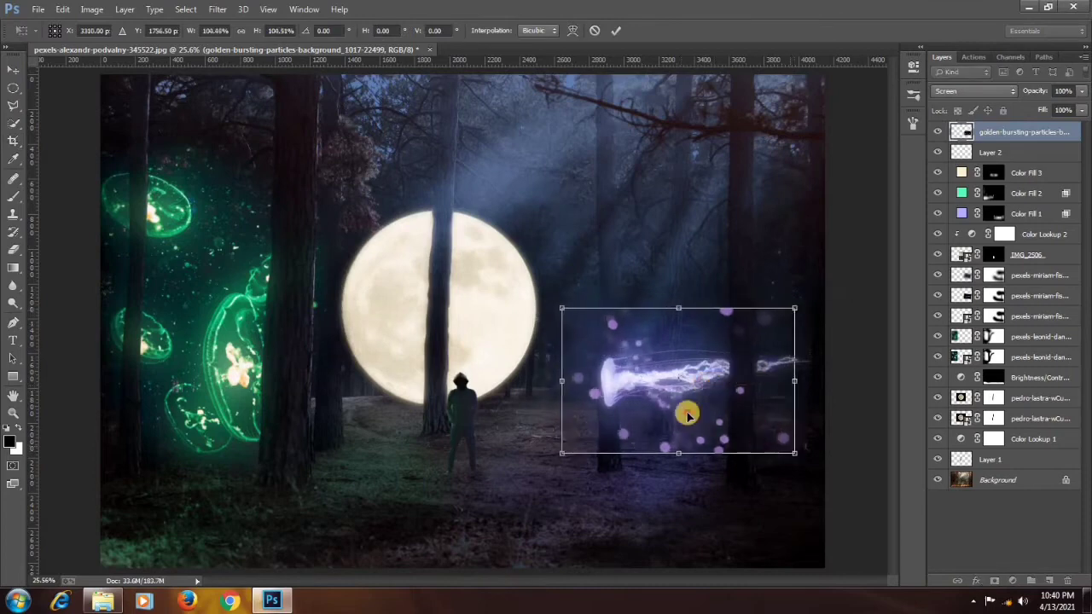
pyautogui.press('Return')
# Add a layer mask to the particles and paint black over those near the right tree trunk, using a 244 px brush at 9% flow
pyautogui.click(994, 581)
pyautogui.press('c')
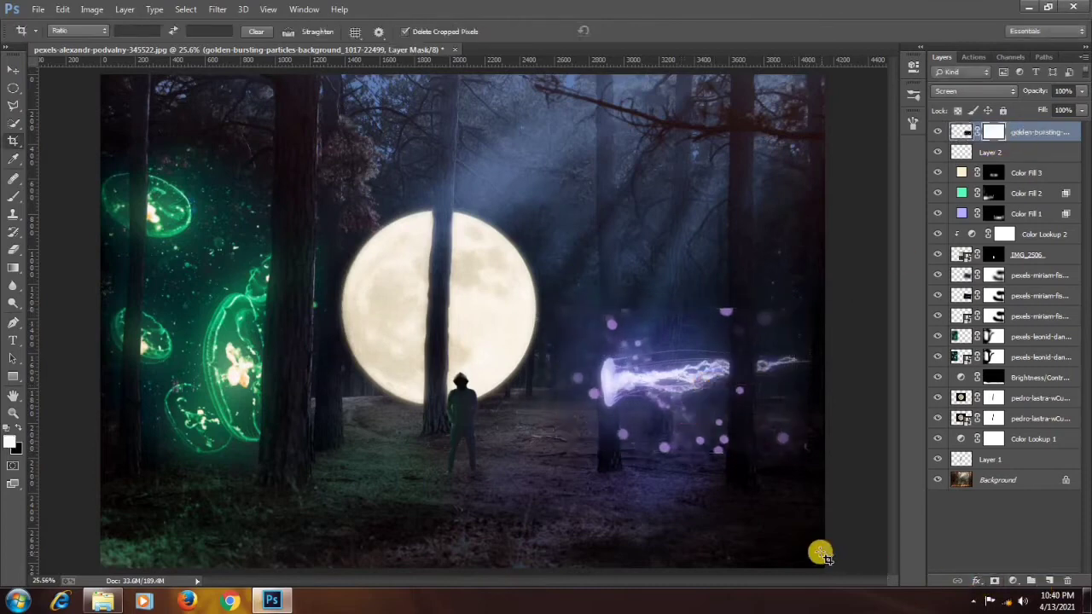
pyautogui.press('b')
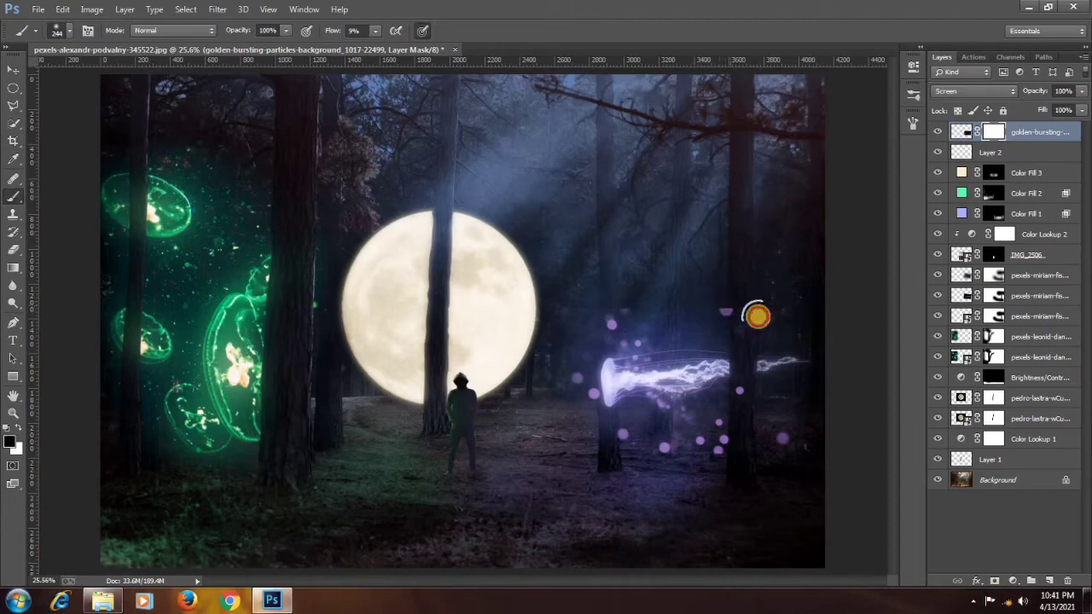
pyautogui.click(798, 430)
pyautogui.click(740, 385)
pyautogui.click(741, 353)
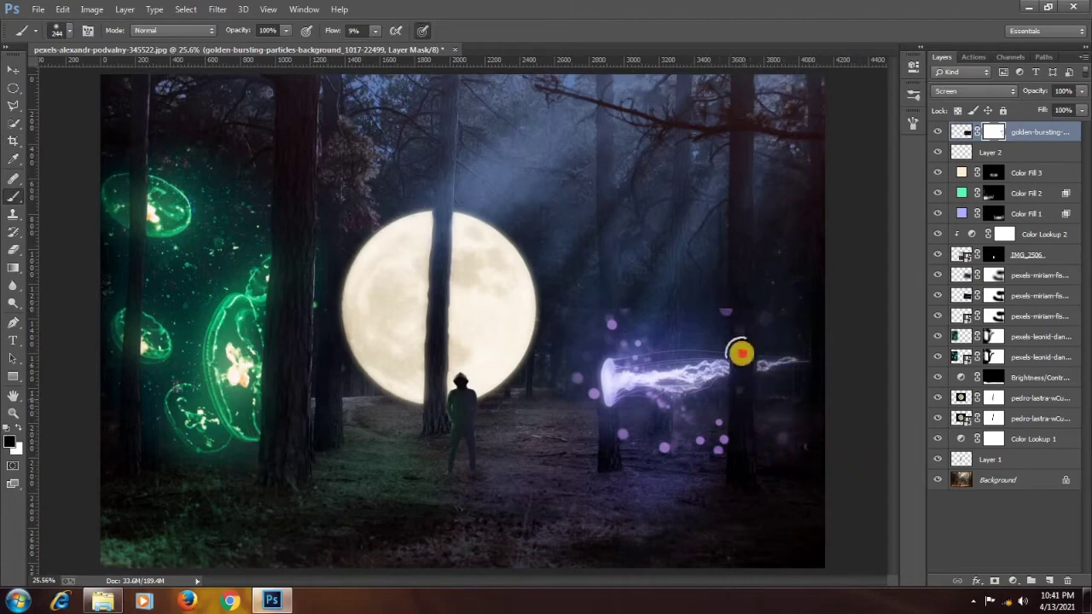
pyautogui.moveTo(742, 353); pyautogui.dragTo(741, 353)
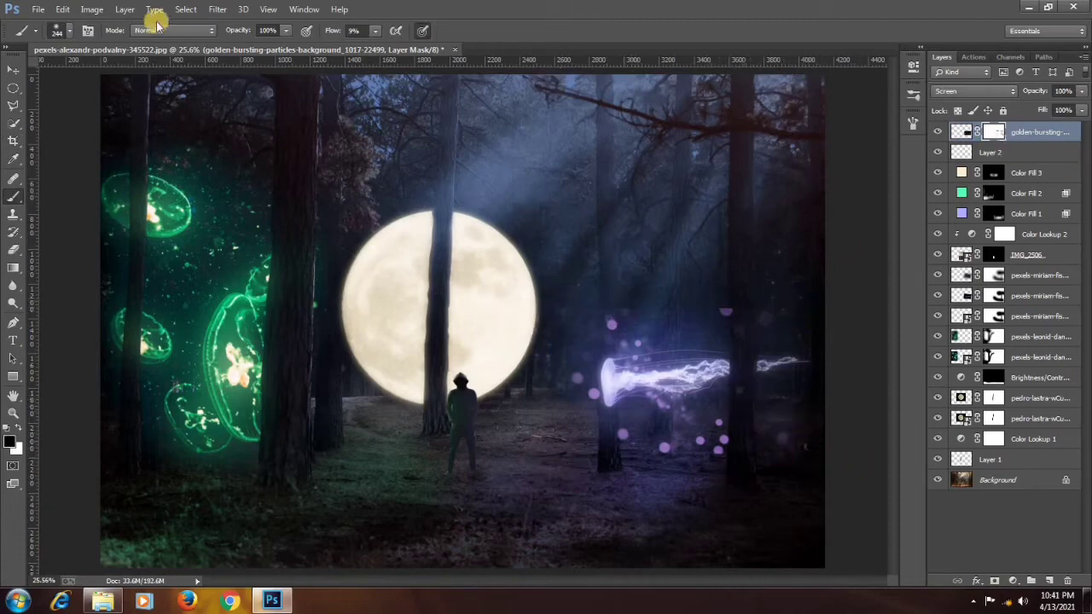
# Shift the hue of the particles layer's image slightly towards blue with Hue/Saturation
pyautogui.click(92, 9)
pyautogui.moveTo(111, 44)
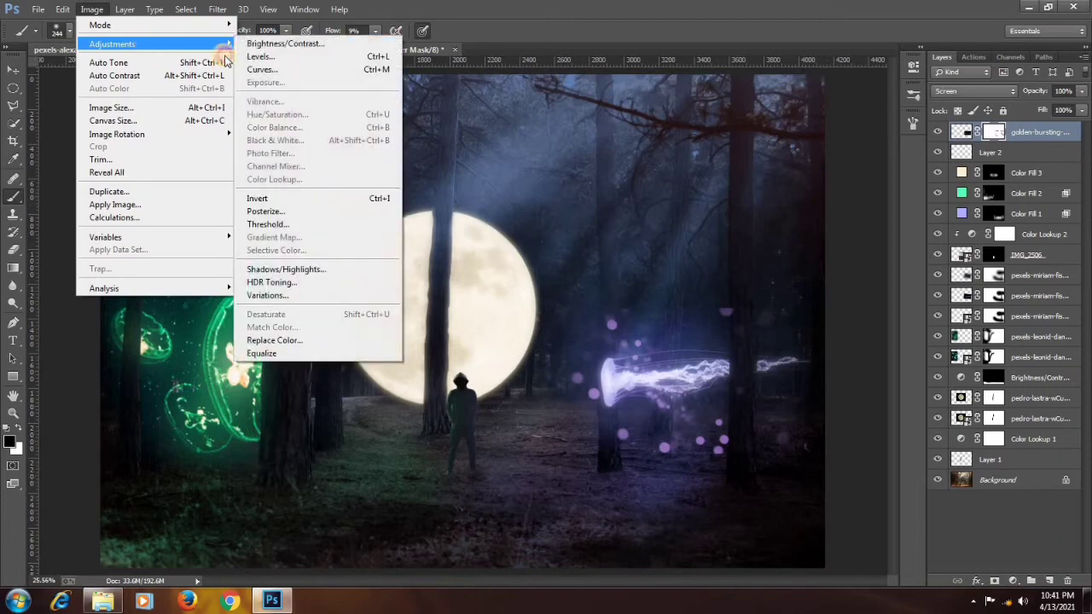
pyautogui.click(961, 131)
pyautogui.click(91, 9)
pyautogui.moveTo(226, 43)
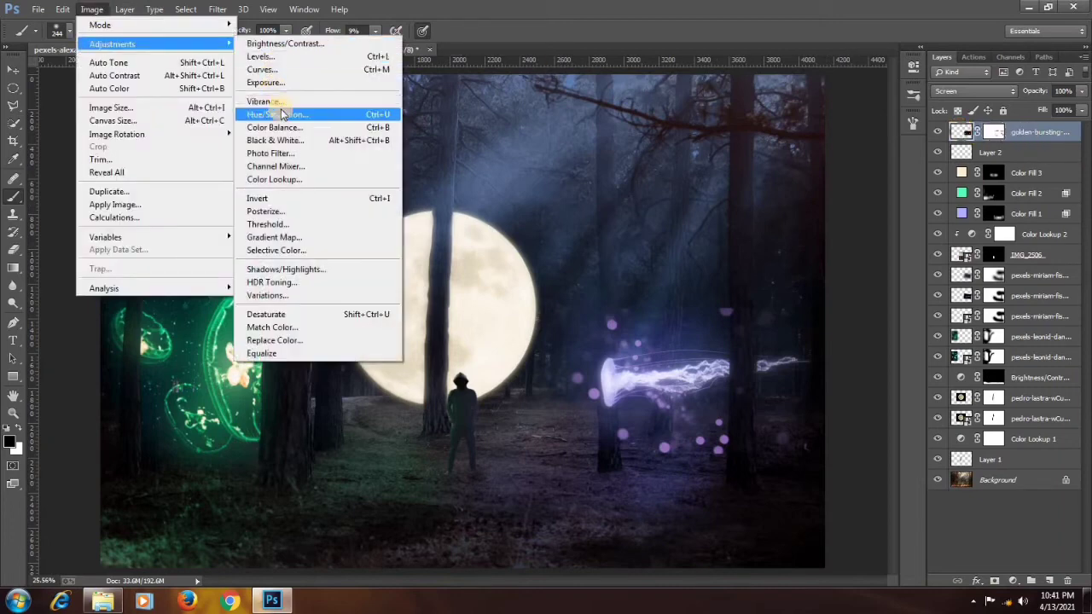
pyautogui.click(282, 113)
pyautogui.moveTo(234, 214); pyautogui.dragTo(228, 216)
pyautogui.click(380, 147)
# Raise the brush flow to 31% and paint black on the particles layer to hide stray particles along the right tree trunk
pyautogui.press('b')
pyautogui.click(715, 465)
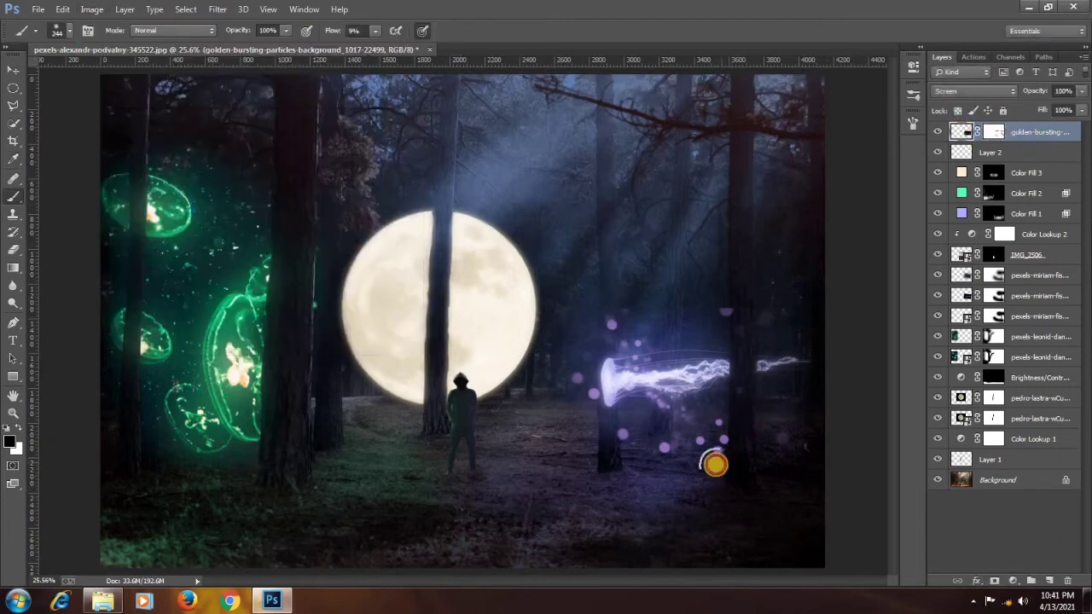
pyautogui.moveTo(728, 471); pyautogui.dragTo(722, 468)
pyautogui.moveTo(331, 32); pyautogui.dragTo(349, 34)
pyautogui.moveTo(721, 458); pyautogui.dragTo(722, 475)
pyautogui.moveTo(747, 299)
pyautogui.mouseDown()
pyautogui.moveTo(782, 315)
pyautogui.moveTo(746, 415)
pyautogui.mouseUp()
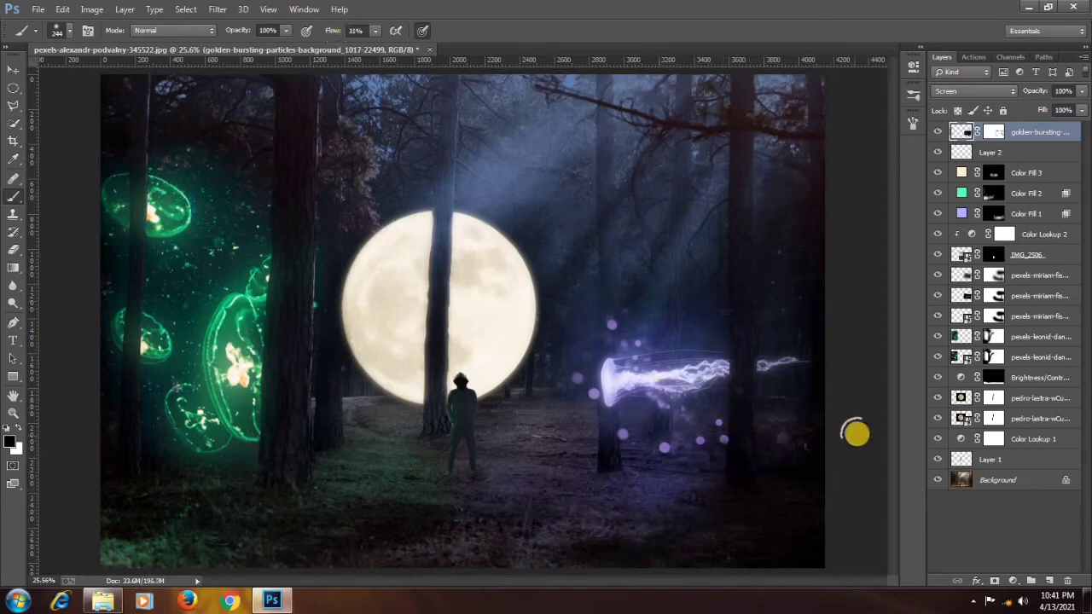
# Add a solid colour layer on top in the existing purple fill's colour b0b0ff and blend it with Linear Dodge (Add)
pyautogui.click(1015, 580)
pyautogui.click(961, 213)
pyautogui.doubleClick(961, 213)
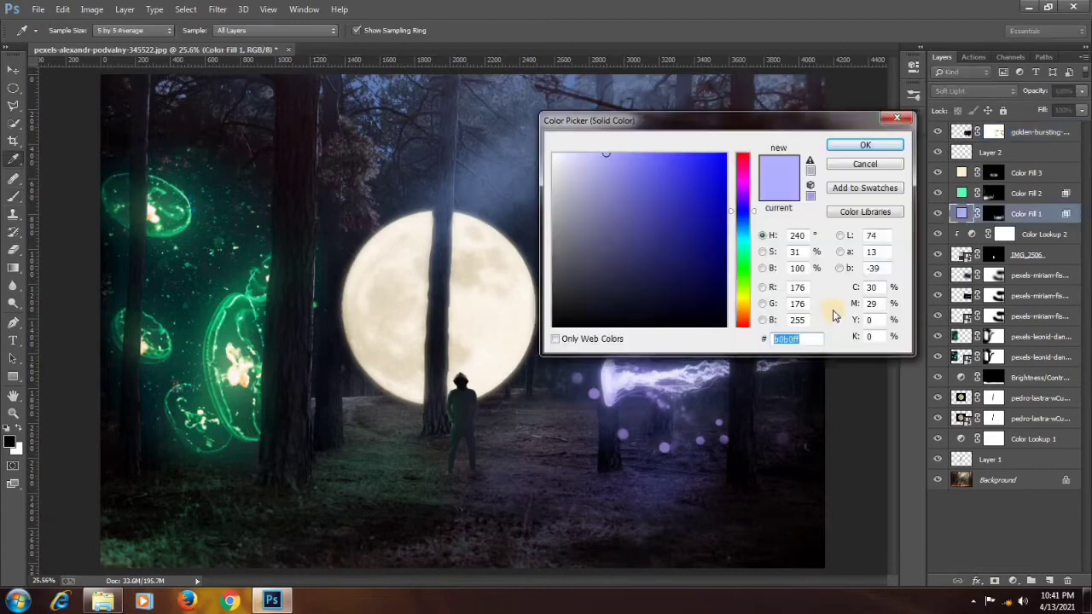
pyautogui.click(865, 145)
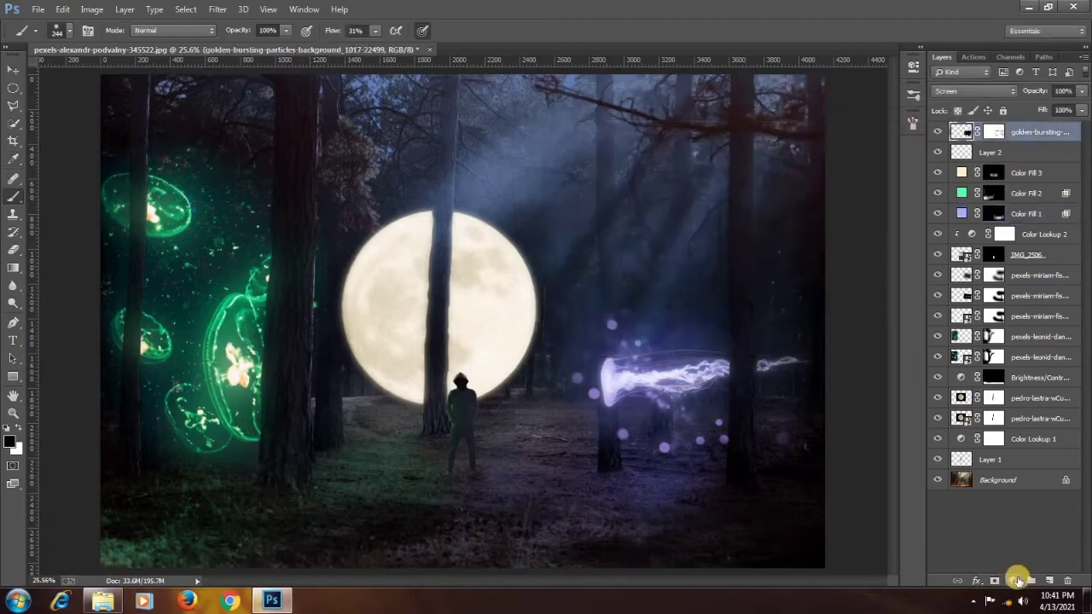
pyautogui.click(1017, 580)
pyautogui.click(981, 275)
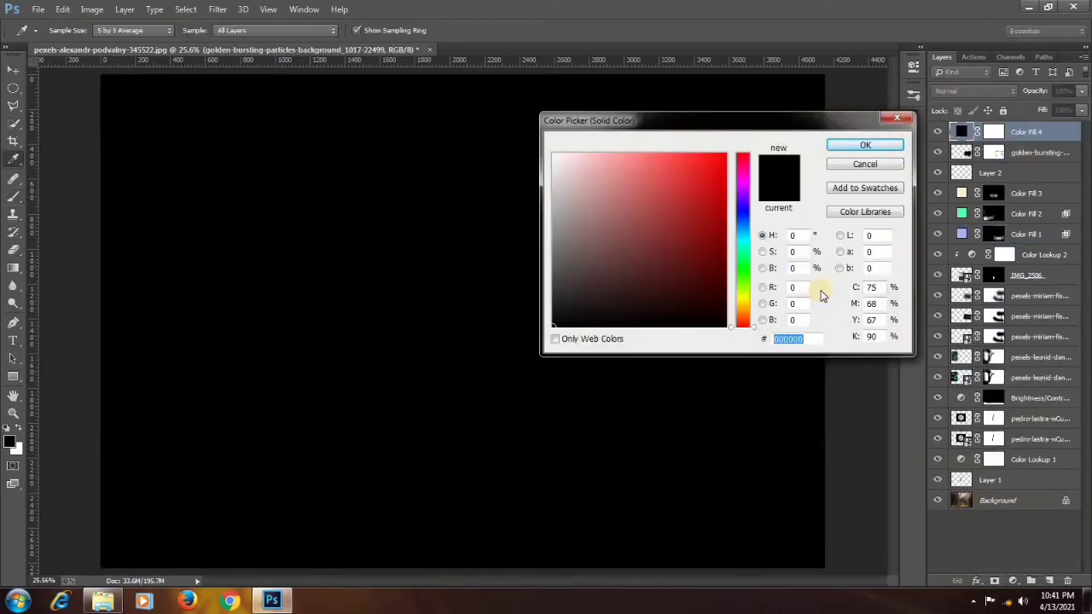
pyautogui.write('b0b0ff')
pyautogui.click(867, 147)
pyautogui.click(973, 90)
pyautogui.click(911, 233)
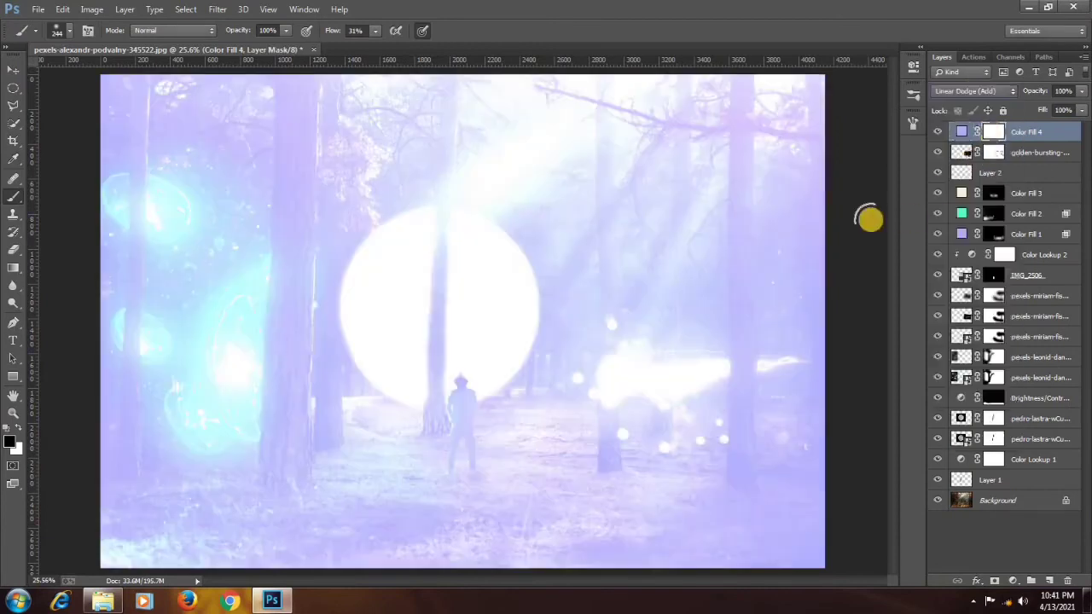
# Invert the new purple fill's mask and paint a white glow over the purple jellyfish with a 1323 px brush at 20% flow
pyautogui.hotkey('ctrl', 'i')
pyautogui.moveTo(644, 378); pyautogui.dragTo(762, 368)
pyautogui.click(647, 370)
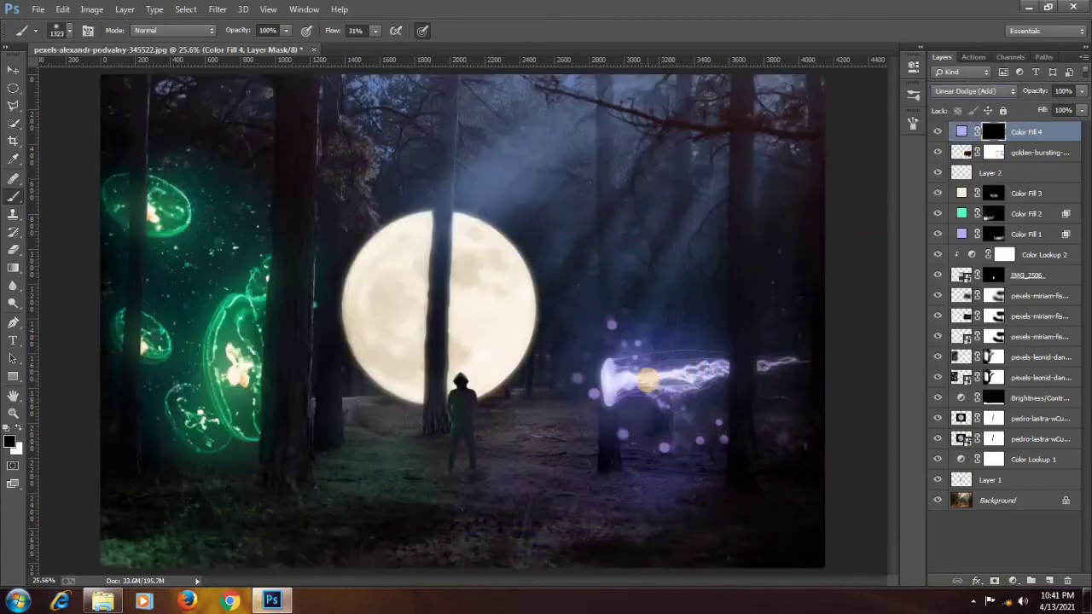
pyautogui.press('x')
pyautogui.click(645, 377)
pyautogui.hotkey('ctrl', 'z')
pyautogui.moveTo(336, 31); pyautogui.dragTo(326, 30)
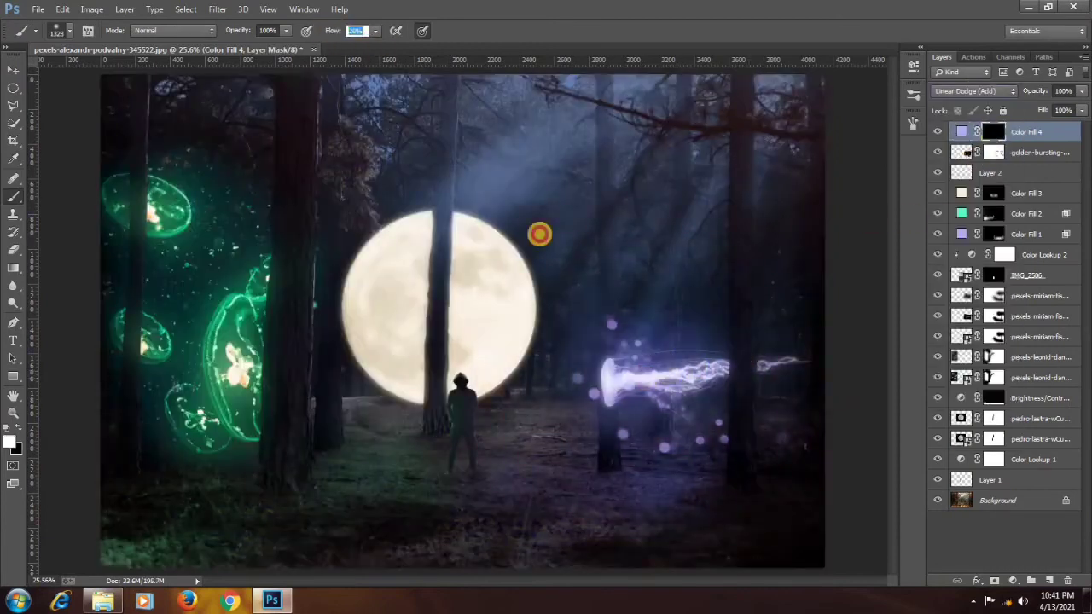
pyautogui.click(622, 377)
# Add a solid colour layer on top in the existing green fill's colour 58ffb5 and blend it with Linear Dodge (Add)
pyautogui.doubleClick(962, 215)
pyautogui.hotkey('ctrl', 'c')
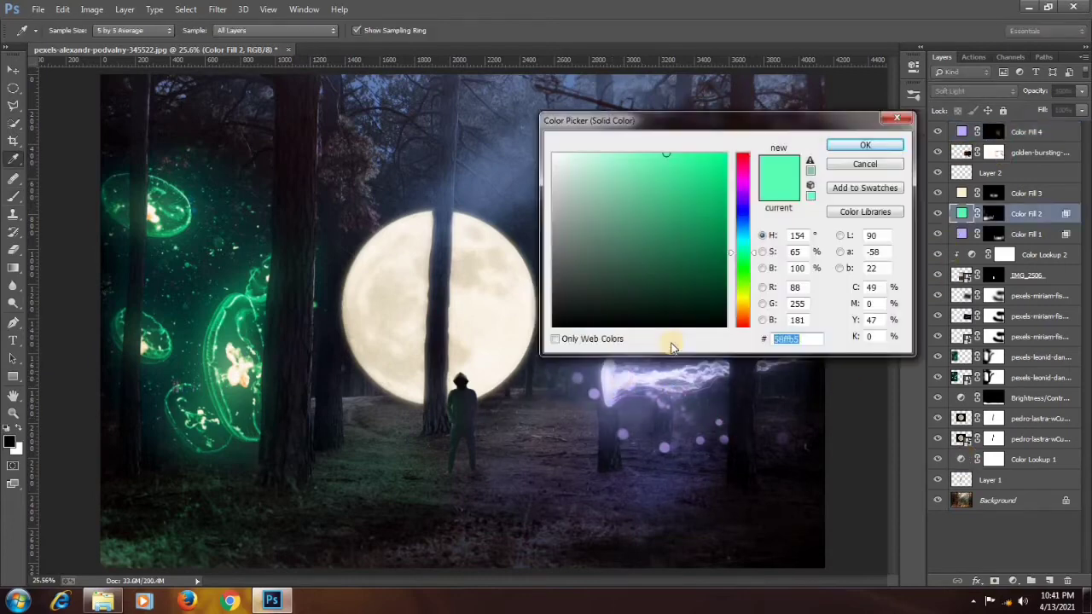
pyautogui.click(859, 147)
pyautogui.click(1049, 131)
pyautogui.click(1013, 580)
pyautogui.click(1002, 277)
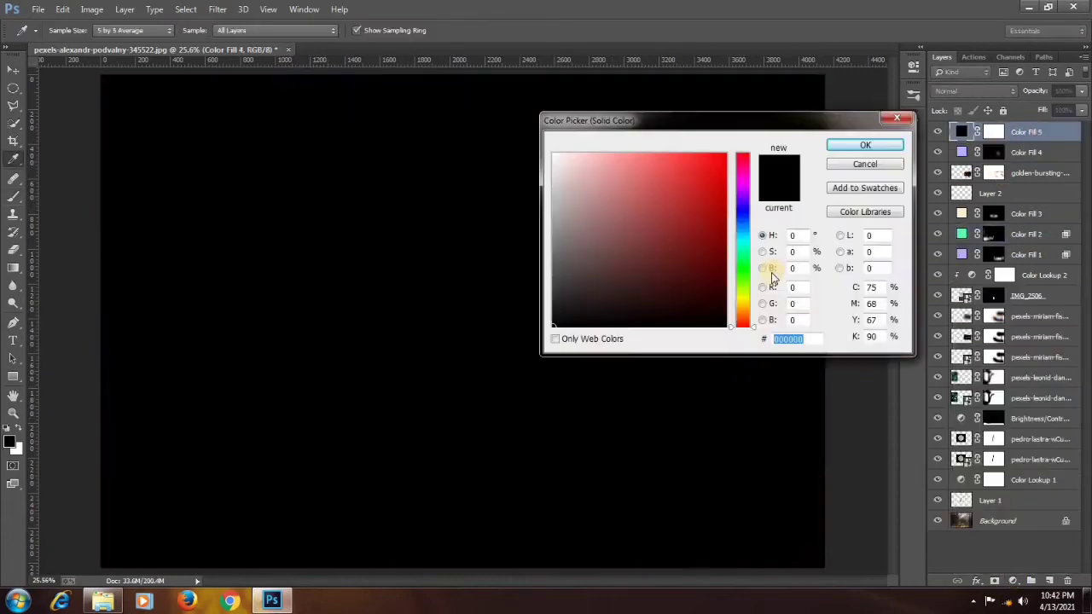
pyautogui.hotkey('ctrl', 'v')
pyautogui.click(865, 145)
pyautogui.click(973, 90)
pyautogui.click(972, 236)
# Invert the new green fill's mask and paint a white glow over the green jellyfish with a 2301 px brush at 20% flow
pyautogui.click(994, 132)
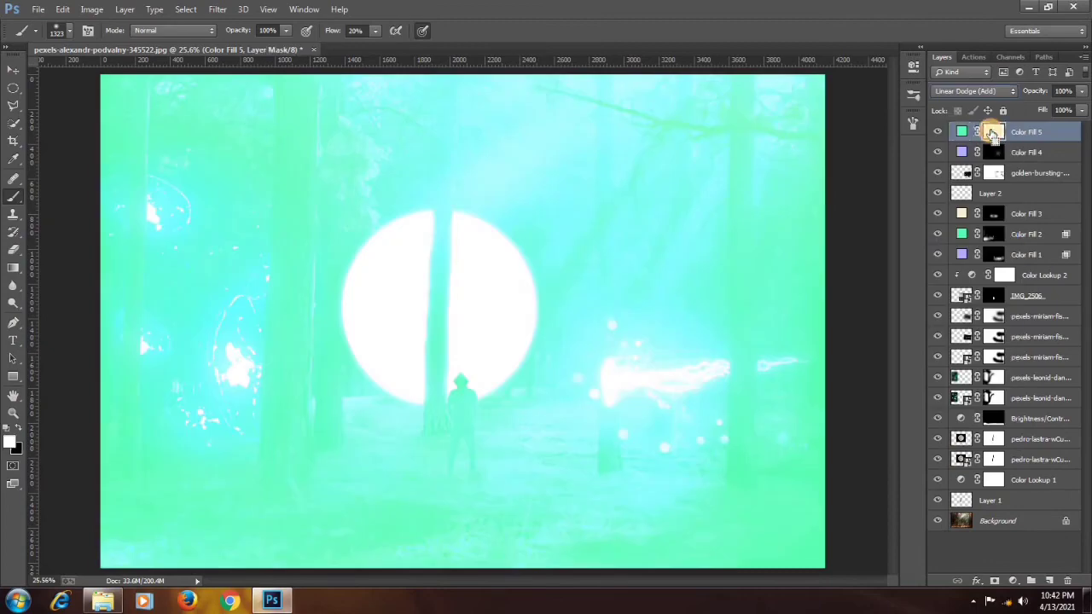
pyautogui.hotkey('ctrl', 'i')
pyautogui.moveTo(150, 321); pyautogui.dragTo(256, 309)
pyautogui.click(187, 284)
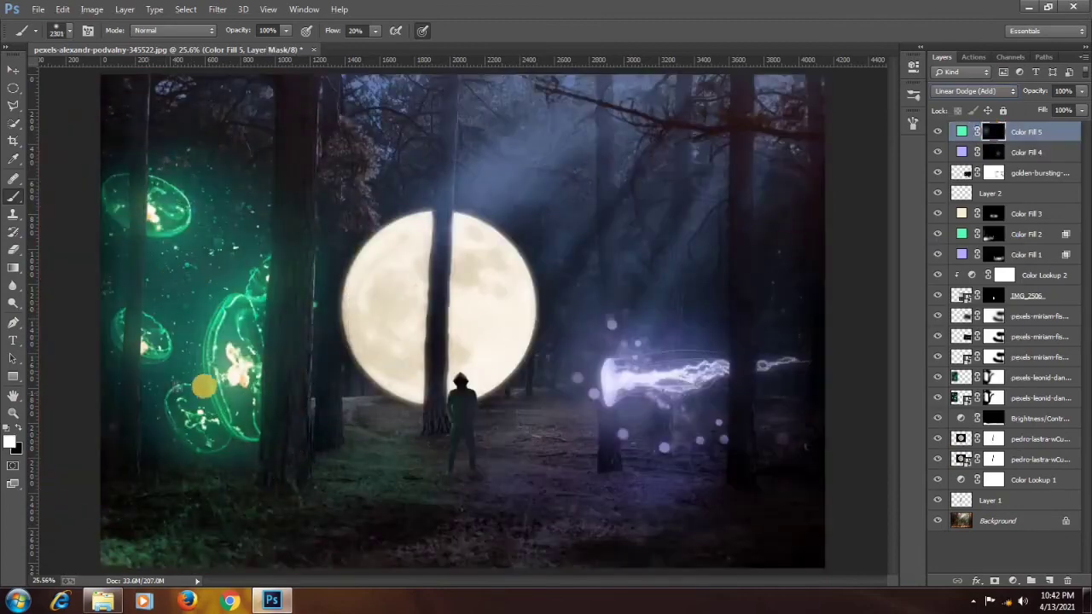
pyautogui.doubleClick(968, 212)
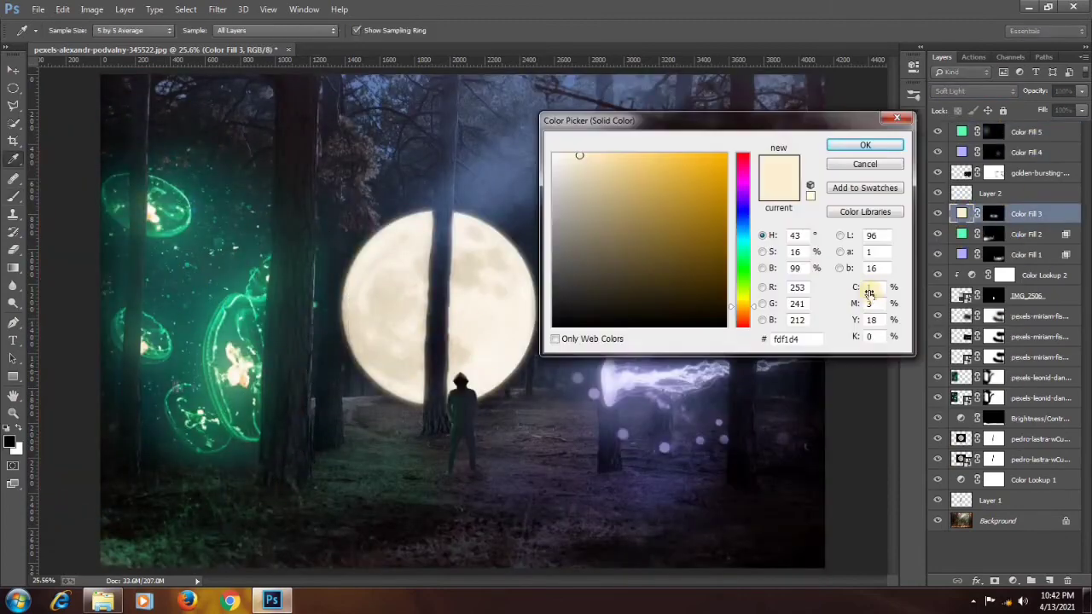
pyautogui.press('Escape')
pyautogui.click(1012, 582)
pyautogui.click(987, 279)
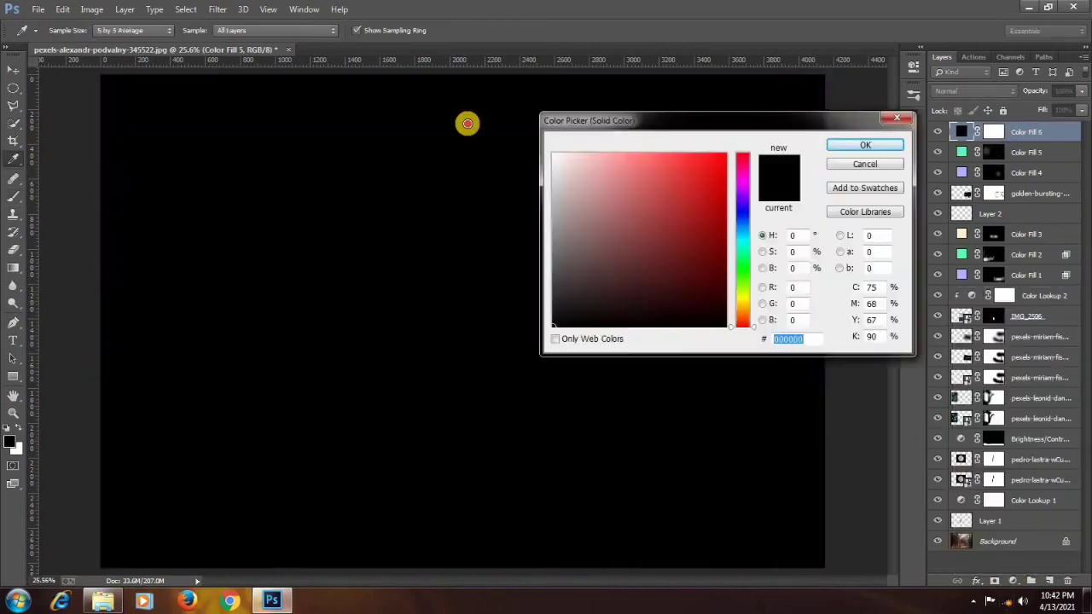
pyautogui.click(553, 154)
pyautogui.hotkey('ctrl', 'v')
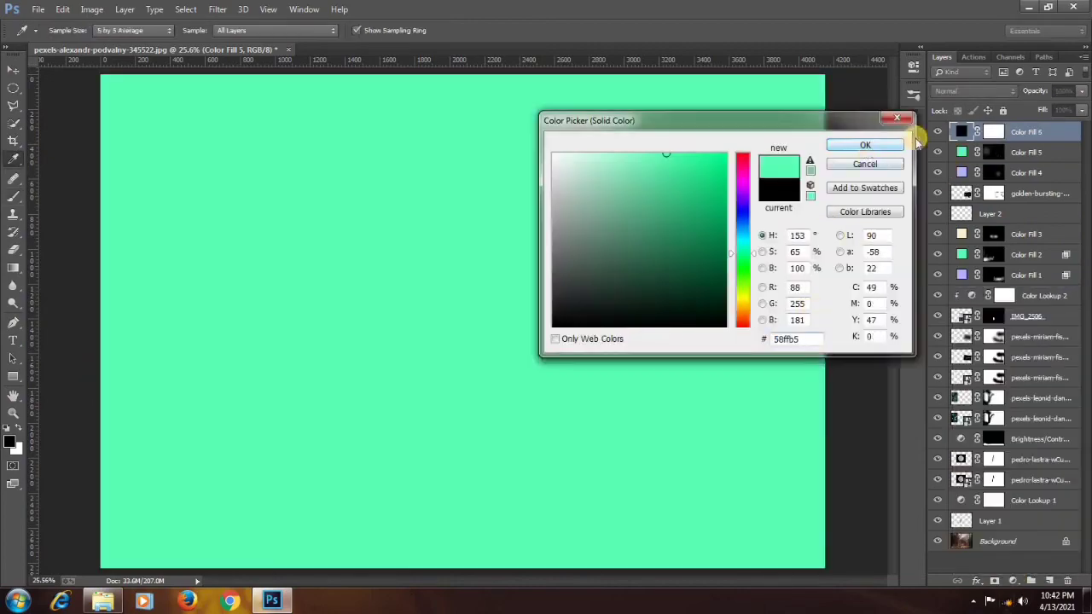
pyautogui.press('Escape')
# Add a solid colour layer on top in the existing cream fill's colour fdf1d4 and blend it with Linear Dodge (Add)
pyautogui.doubleClick(963, 213)
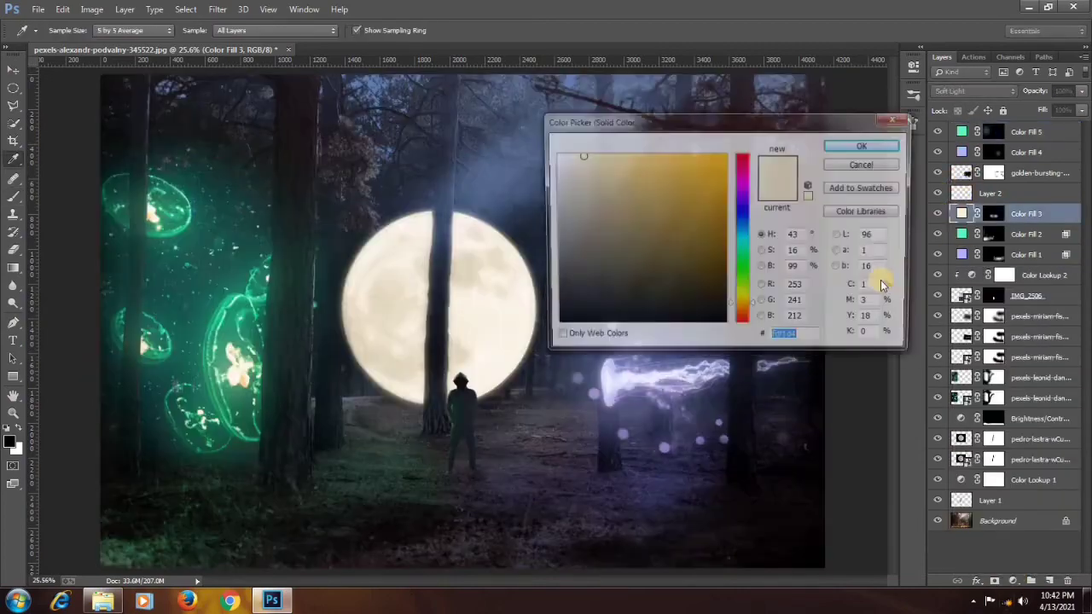
pyautogui.press('Escape')
pyautogui.click(1024, 132)
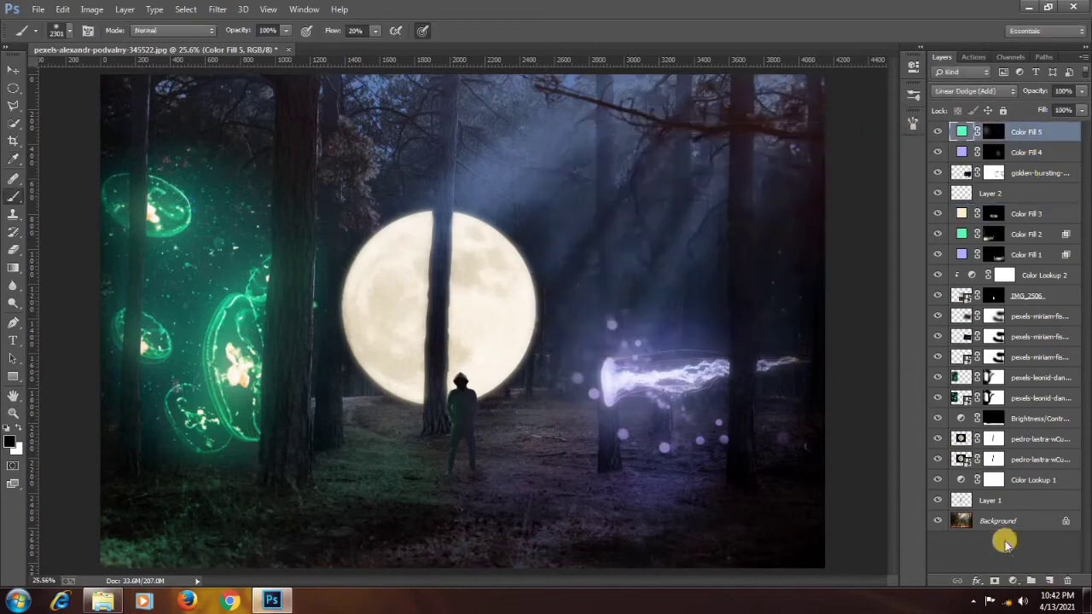
pyautogui.click(1012, 582)
pyautogui.click(968, 283)
pyautogui.write('fdf1d4')
pyautogui.click(865, 145)
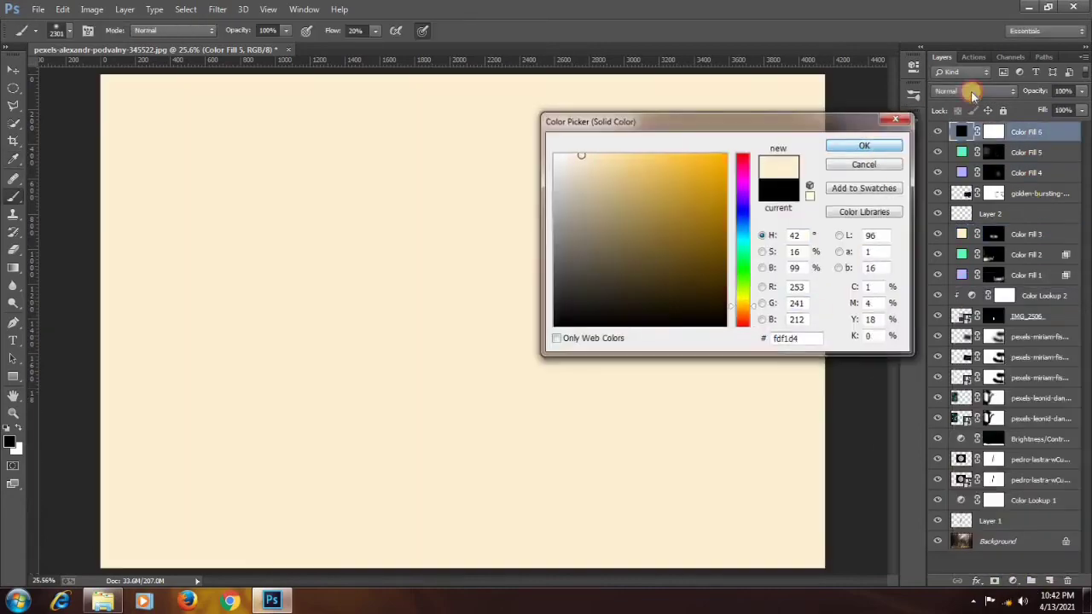
pyautogui.click(972, 90)
pyautogui.click(970, 239)
# Invert the new cream fill's mask and paint a white glow over the trunk crossing the moon with a 572 px brush
pyautogui.hotkey('ctrl', 'i')
pyautogui.click(466, 317)
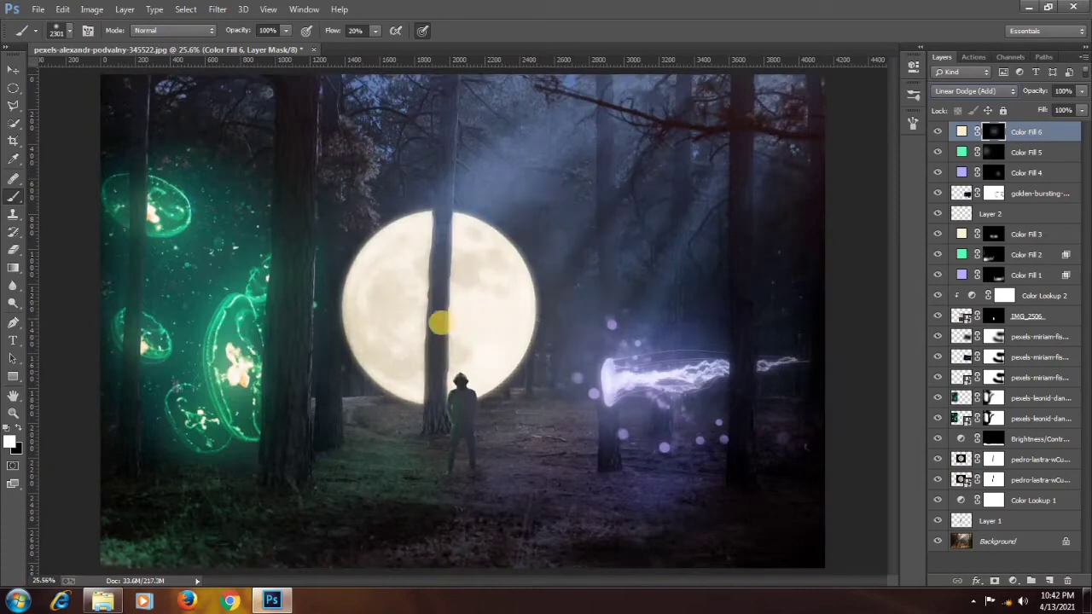
pyautogui.hotkey('ctrl', 'z')
pyautogui.moveTo(483, 314); pyautogui.dragTo(277, 343)
pyautogui.click(436, 300)
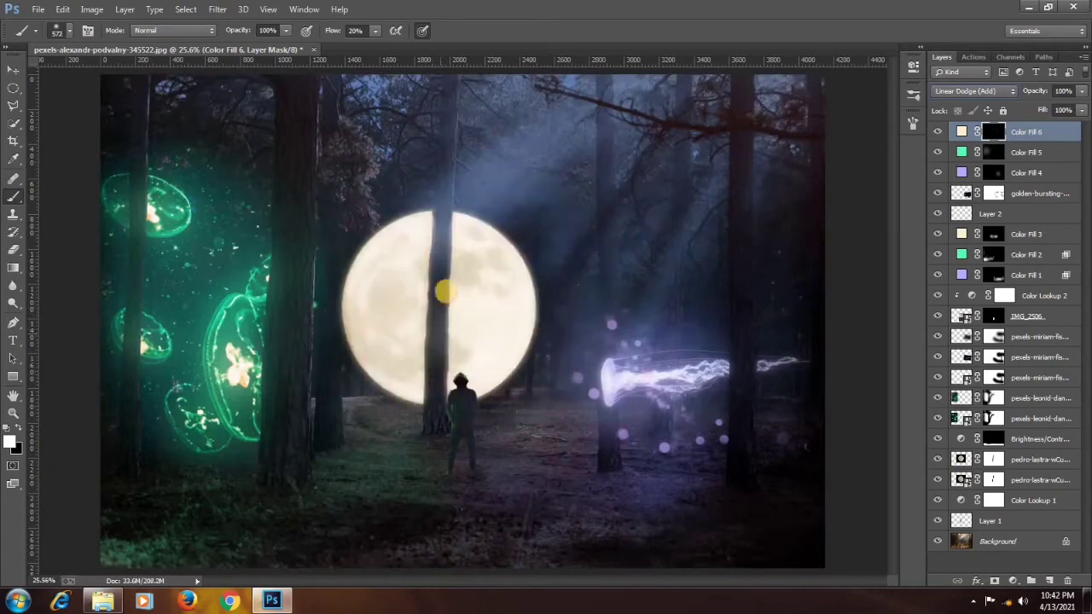
# Paint green light along the edges of the thin trunk between the green jellyfish on the green Soft Light fill's mask with a 66 px brush at 20% flow
pyautogui.press('x')
pyautogui.moveTo(147, 263); pyautogui.dragTo(466, 320)
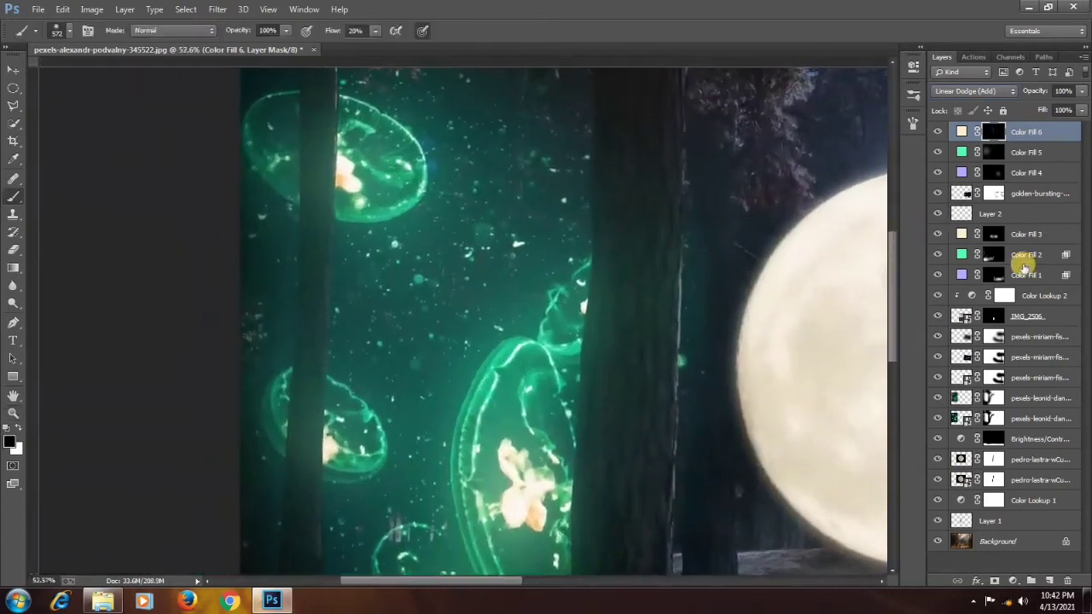
pyautogui.click(1023, 261)
pyautogui.rightClick(339, 274)
pyautogui.click(326, 255)
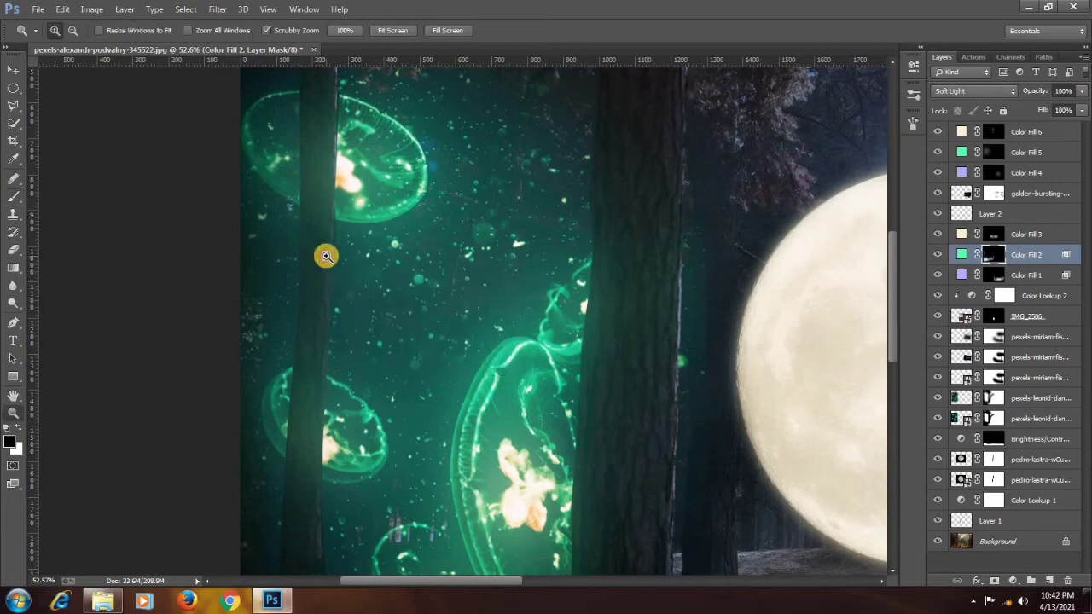
pyautogui.moveTo(363, 251)
pyautogui.mouseDown()
pyautogui.moveTo(319, 264)
pyautogui.moveTo(329, 234)
pyautogui.mouseUp()
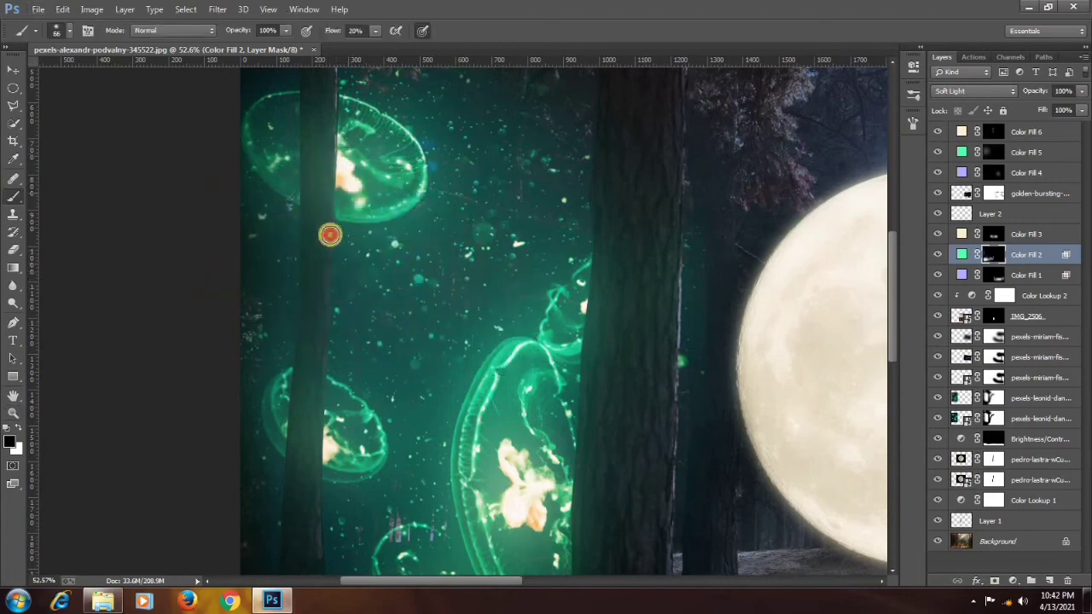
pyautogui.moveTo(318, 448); pyautogui.dragTo(346, 256)
pyautogui.moveTo(346, 289); pyautogui.dragTo(346, 358)
pyautogui.moveTo(345, 116); pyautogui.dragTo(346, 351)
pyautogui.moveTo(338, 183); pyautogui.dragTo(322, 225)
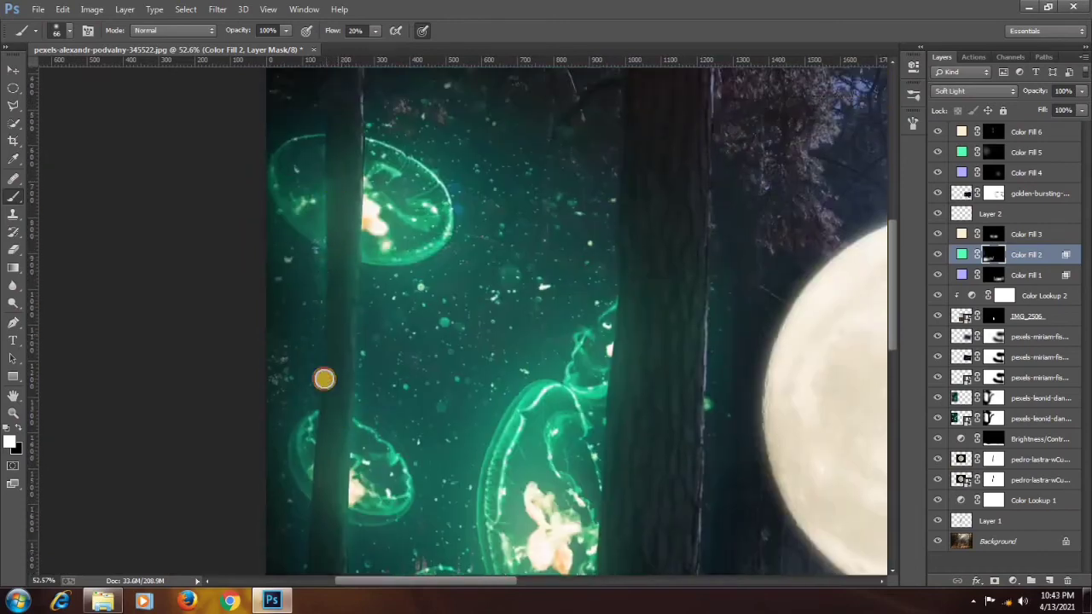
# Soften the green light on the thin trunk's lower part on the same mask with a 116 px brush at 7% flow
pyautogui.moveTo(323, 480); pyautogui.dragTo(332, 383)
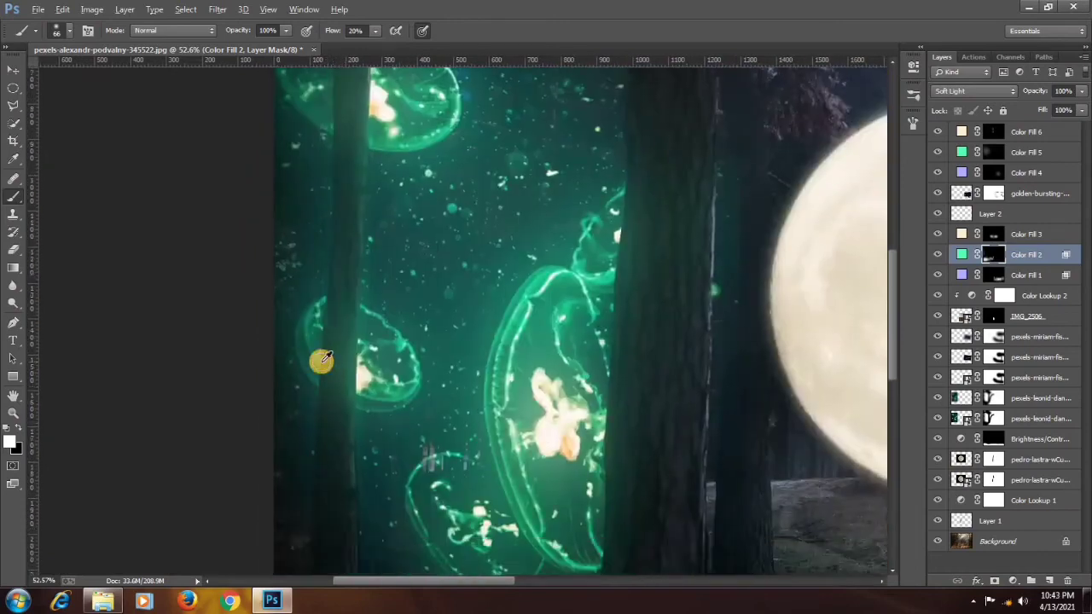
pyautogui.moveTo(332, 36); pyautogui.dragTo(328, 36)
pyautogui.moveTo(340, 196); pyautogui.dragTo(321, 385)
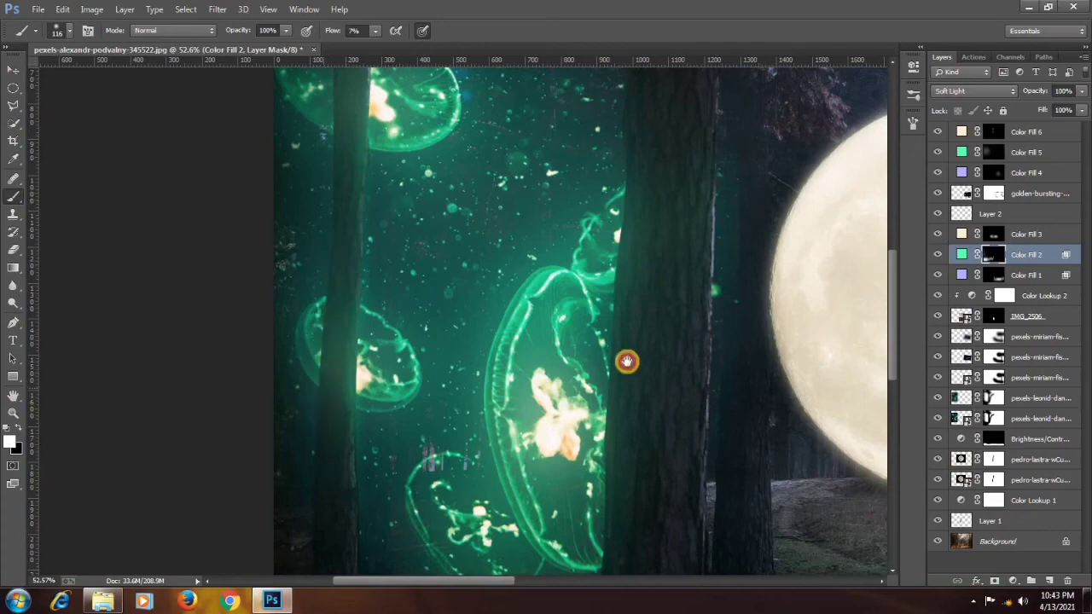
# Paint faint green light along the jellyfish-facing edge of the thick trunk on the green Soft Light fill's mask with the 116 px brush at 7% flow
pyautogui.moveTo(634, 92)
pyautogui.mouseDown()
pyautogui.moveTo(492, 217)
pyautogui.moveTo(453, 381)
pyautogui.mouseUp()
pyautogui.moveTo(447, 498); pyautogui.dragTo(387, 261)
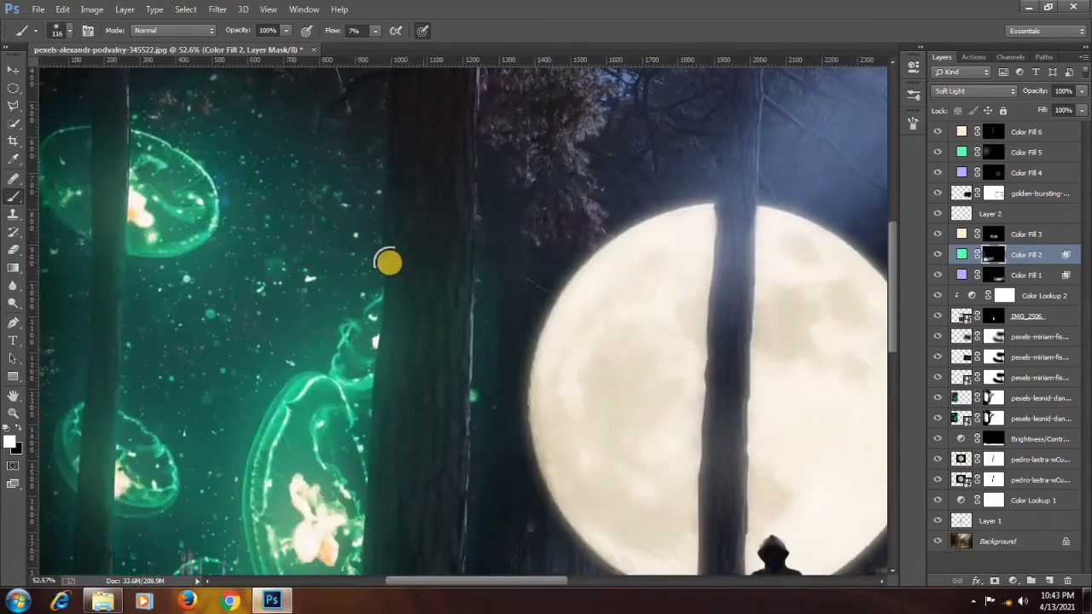
pyautogui.moveTo(374, 427); pyautogui.dragTo(353, 170)
pyautogui.moveTo(451, 269)
pyautogui.mouseDown()
pyautogui.moveTo(398, 330)
pyautogui.moveTo(324, 348)
pyautogui.mouseUp()
pyautogui.moveTo(353, 137); pyautogui.dragTo(341, 458)
pyautogui.moveTo(506, 156); pyautogui.dragTo(443, 298)
# Paint faint purple light on the trunk crossing the purple jellyfish, on the purple Soft Light fill's mask at 7% flow
pyautogui.hscroll(5, 605, 299)
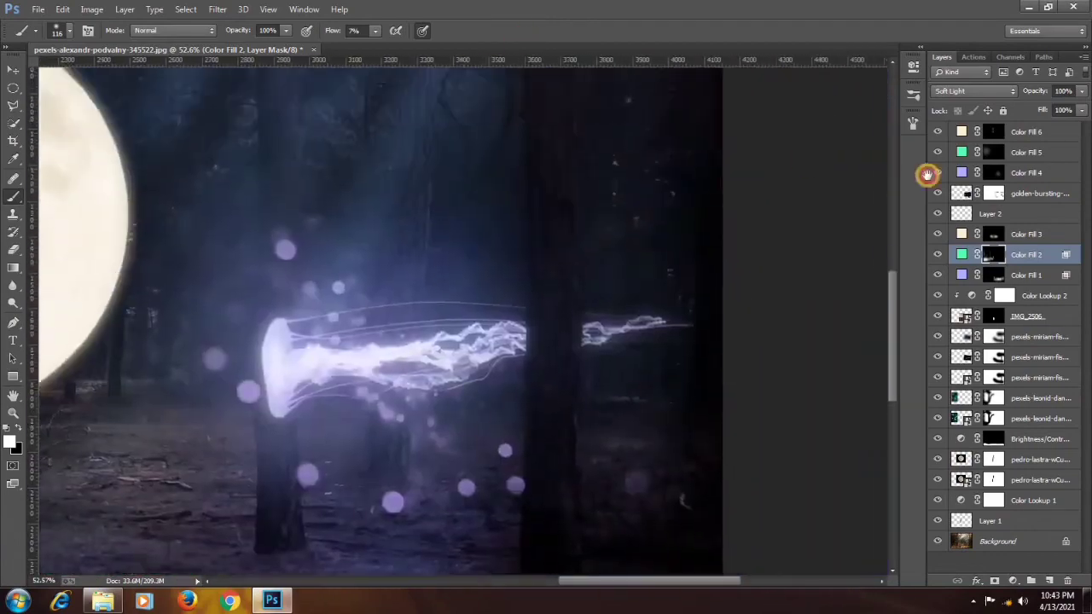
pyautogui.scroll(-3, 812, 263)
pyautogui.scroll(2, 811, 263)
pyautogui.click(948, 273)
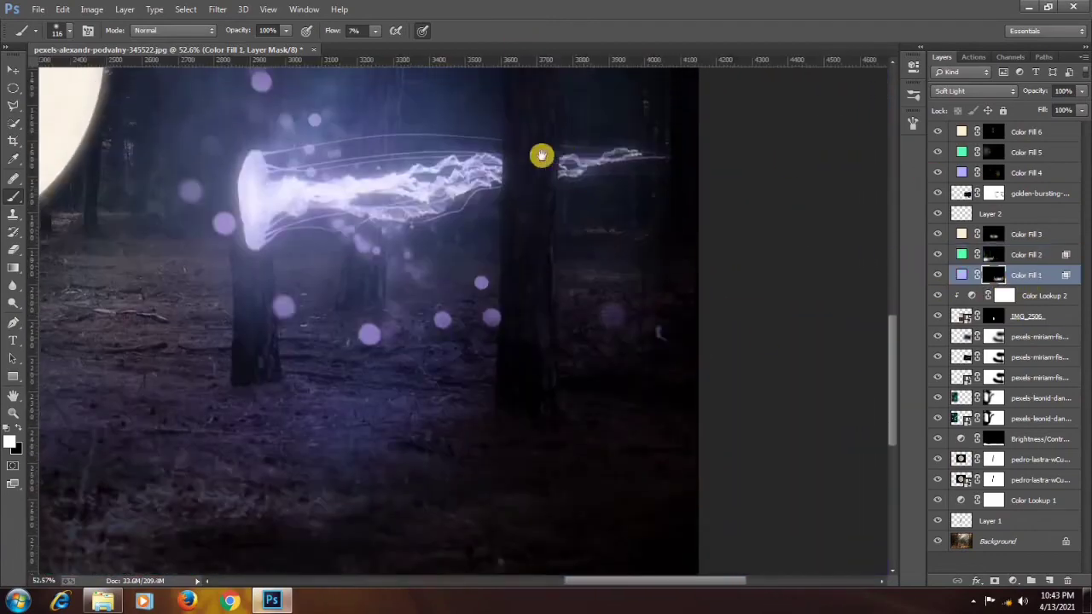
pyautogui.scroll(3, 520, 162)
pyautogui.moveTo(510, 354)
pyautogui.mouseDown()
pyautogui.moveTo(493, 291)
pyautogui.moveTo(503, 133)
pyautogui.moveTo(533, 288)
pyautogui.moveTo(545, 88)
pyautogui.moveTo(546, 227)
pyautogui.mouseUp()
pyautogui.scroll(-3, 558, 205)
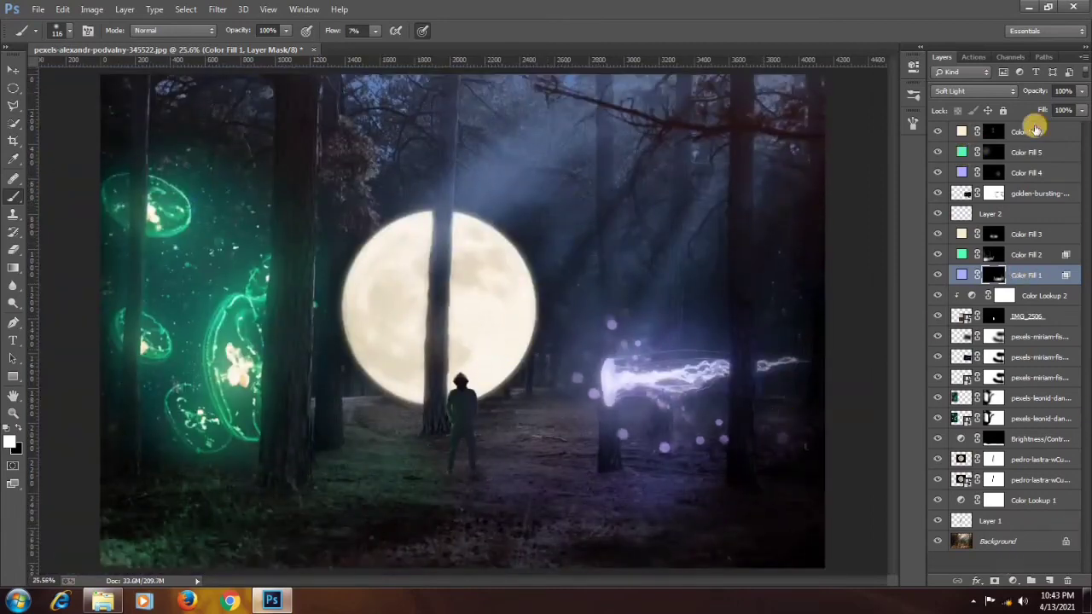
# Add a layer above all others, stamp all visible layers into it, and open it in the Camera Raw filter
pyautogui.click(1035, 130)
pyautogui.click(1049, 581)
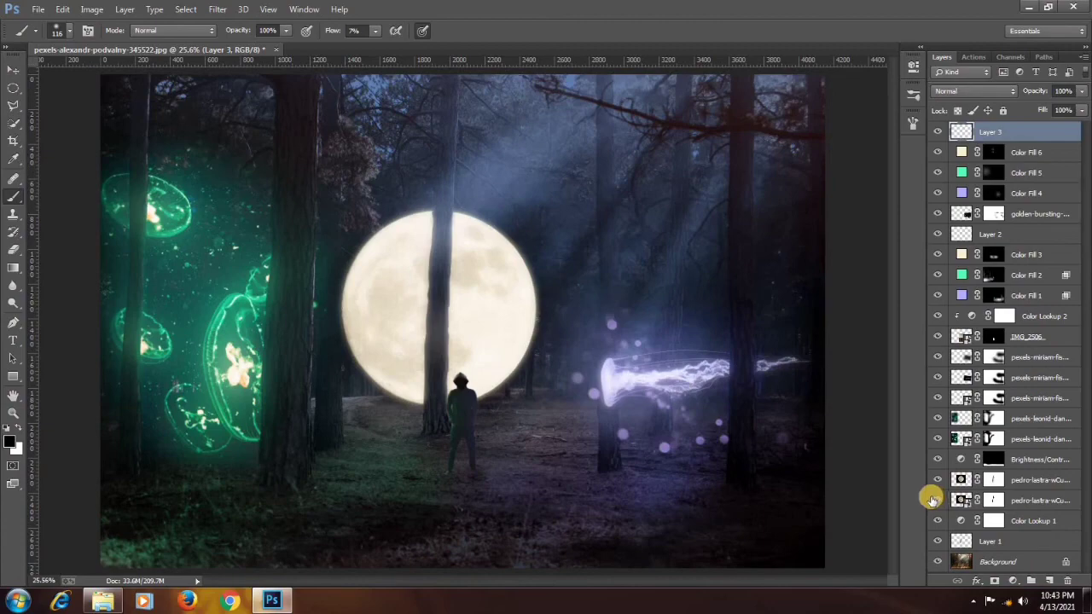
pyautogui.hotkey('ctrl', 'shift', 'alt', 'e')
pyautogui.click(218, 9)
pyautogui.click(265, 87)
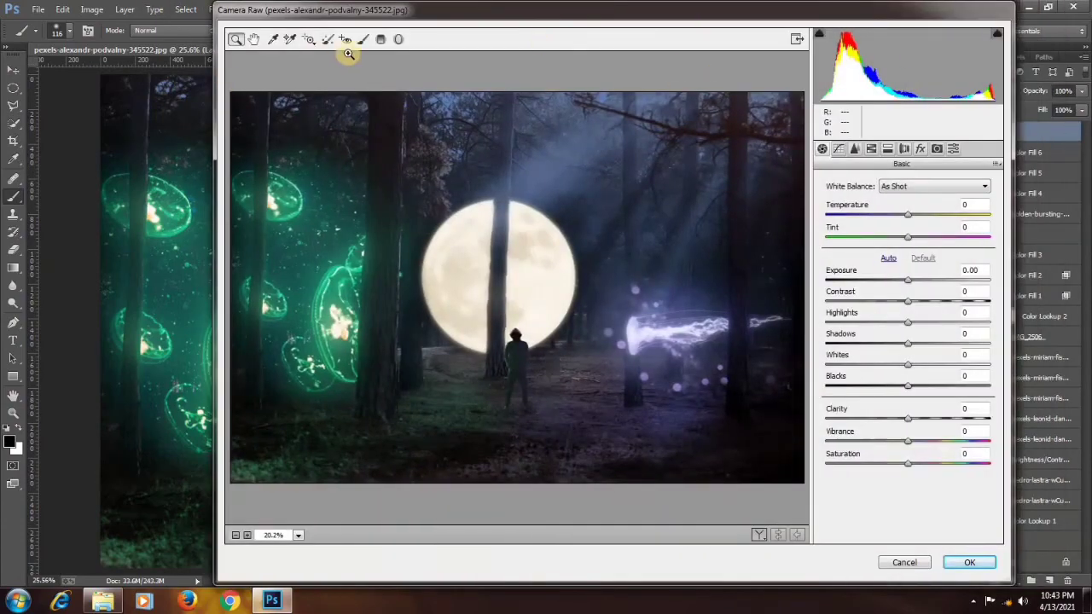
# Add a graduated filter from the image's left edge to the moon, coloured green with hue 124 and saturation 47, and set its temperature to 0
pyautogui.click(380, 39)
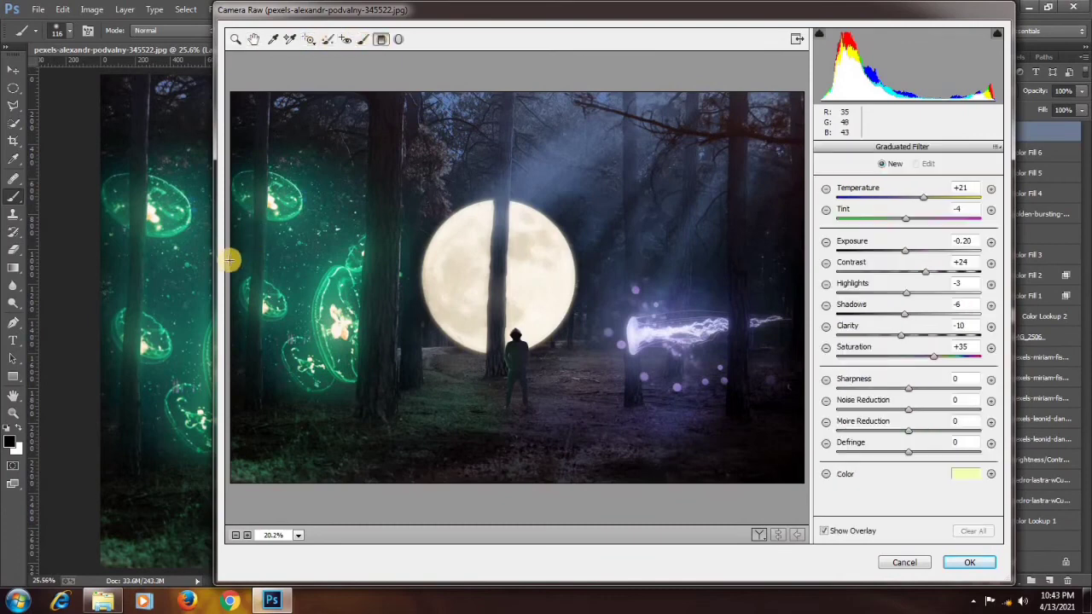
pyautogui.moveTo(231, 260); pyautogui.dragTo(449, 263)
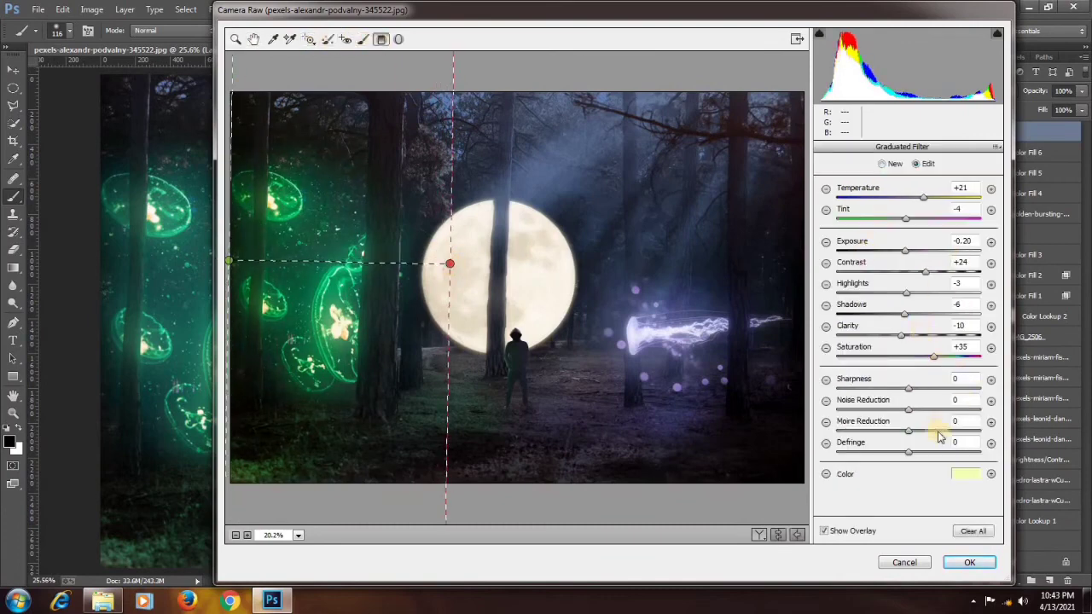
pyautogui.click(971, 473)
pyautogui.moveTo(460, 187); pyautogui.dragTo(471, 220)
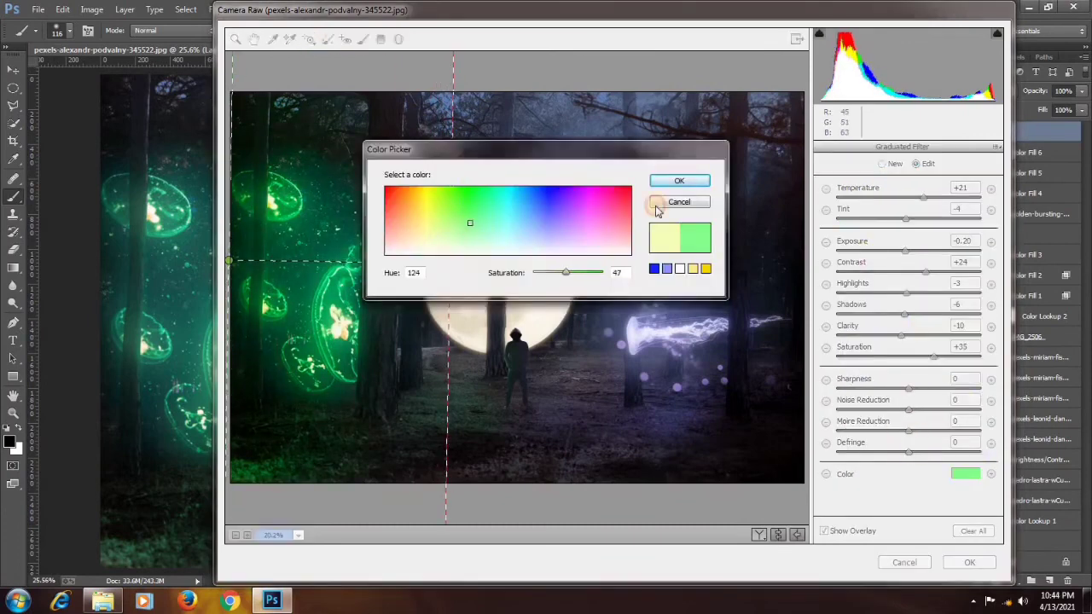
pyautogui.click(685, 178)
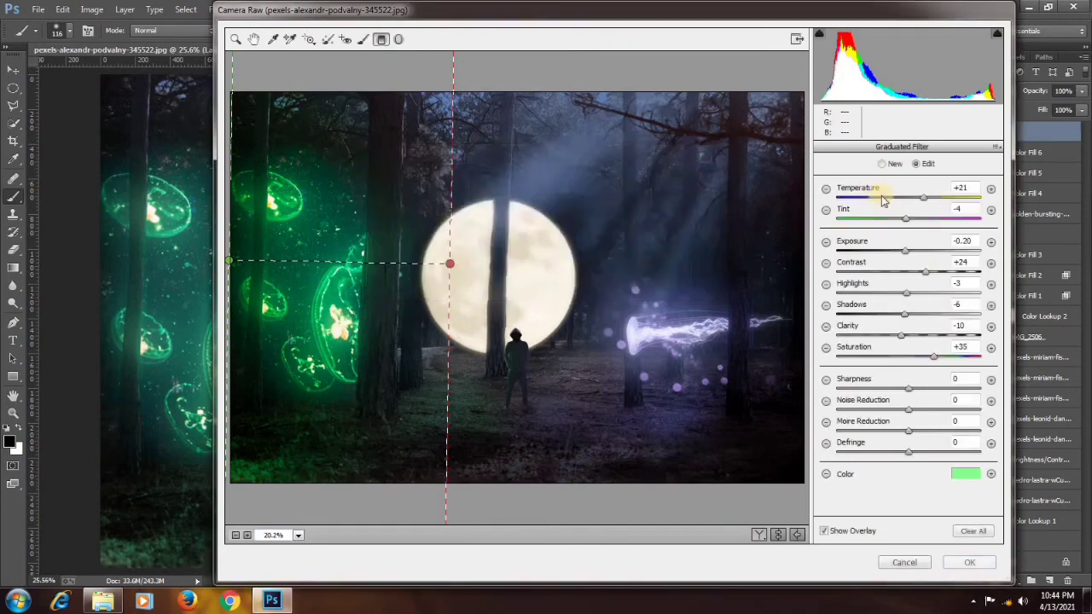
pyautogui.click(826, 189)
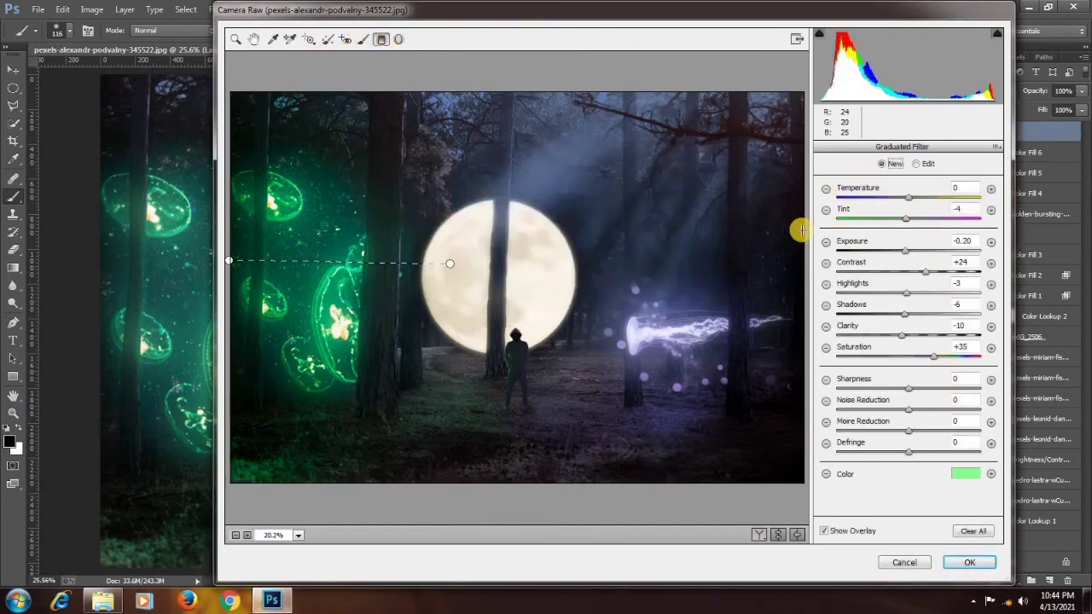
# Add a graduated filter from the right edge to the moon, zero its tint, exposure, contrast, shadows and clarity, and remove its colour tint
pyautogui.moveTo(802, 230); pyautogui.dragTo(567, 228)
pyautogui.moveTo(969, 209); pyautogui.dragTo(790, 203)
pyautogui.write('0')
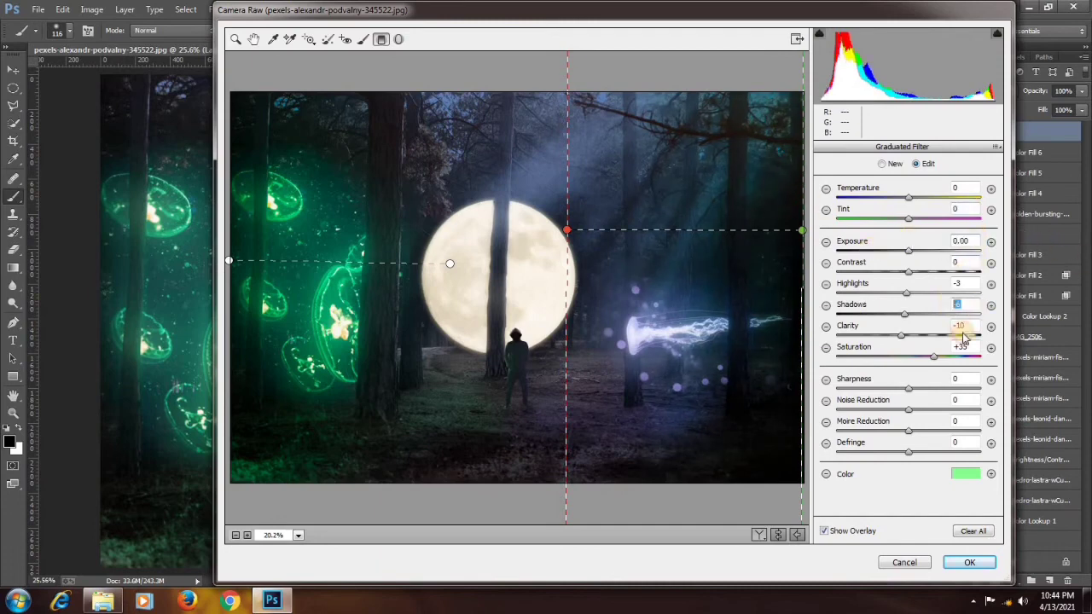
pyautogui.click(961, 474)
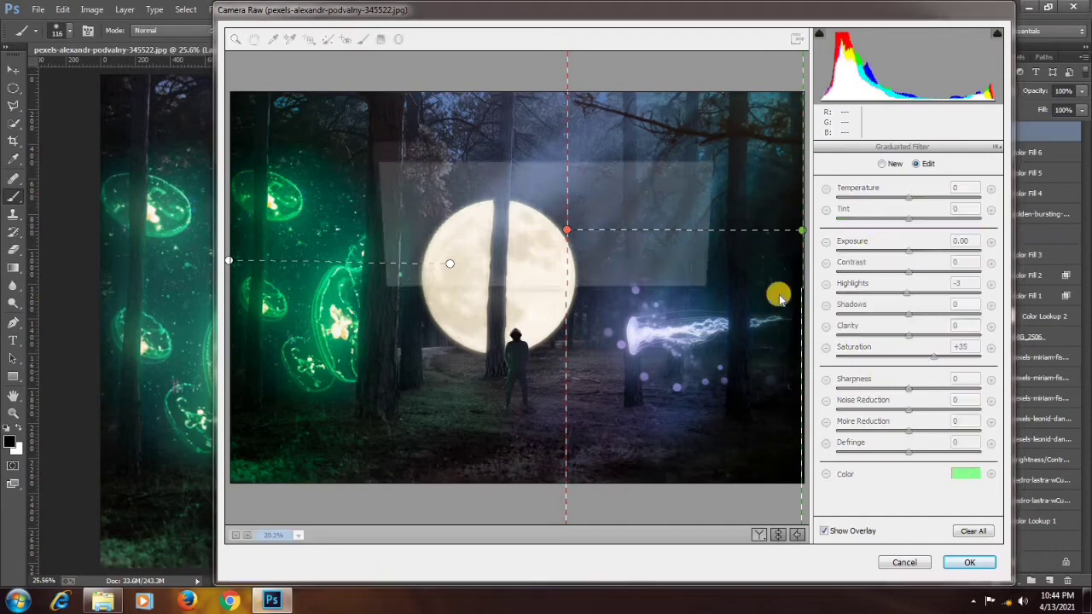
pyautogui.moveTo(517, 245); pyautogui.dragTo(458, 299)
pyautogui.click(701, 182)
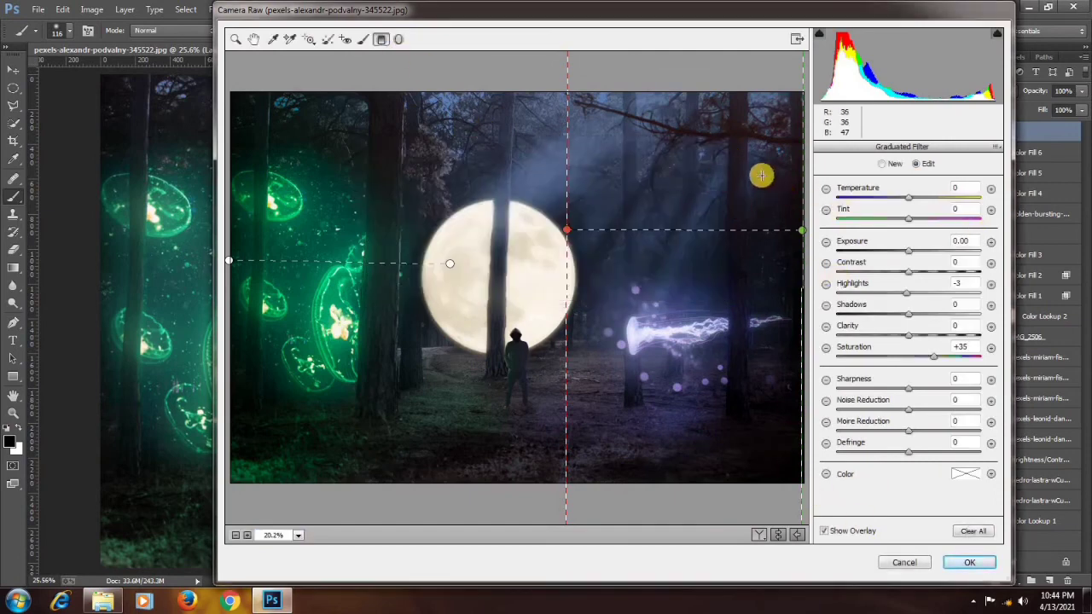
# Set the basic contrast to +33, highlights to -14, shadows to +7 and whites to -39, slightly lower the blacks, and raise the vibrance
pyautogui.click(235, 39)
pyautogui.moveTo(926, 302); pyautogui.dragTo(900, 385)
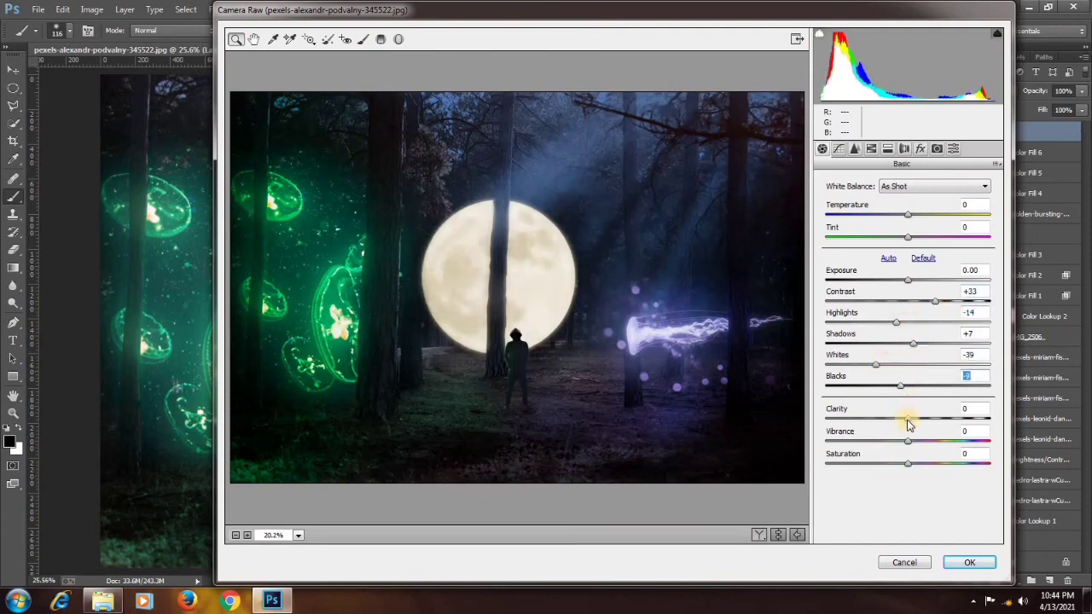
pyautogui.moveTo(908, 441); pyautogui.dragTo(933, 441)
# Add midtone and shadow points to the RGB point tone curve and lift its black point for a faded look
pyautogui.click(837, 148)
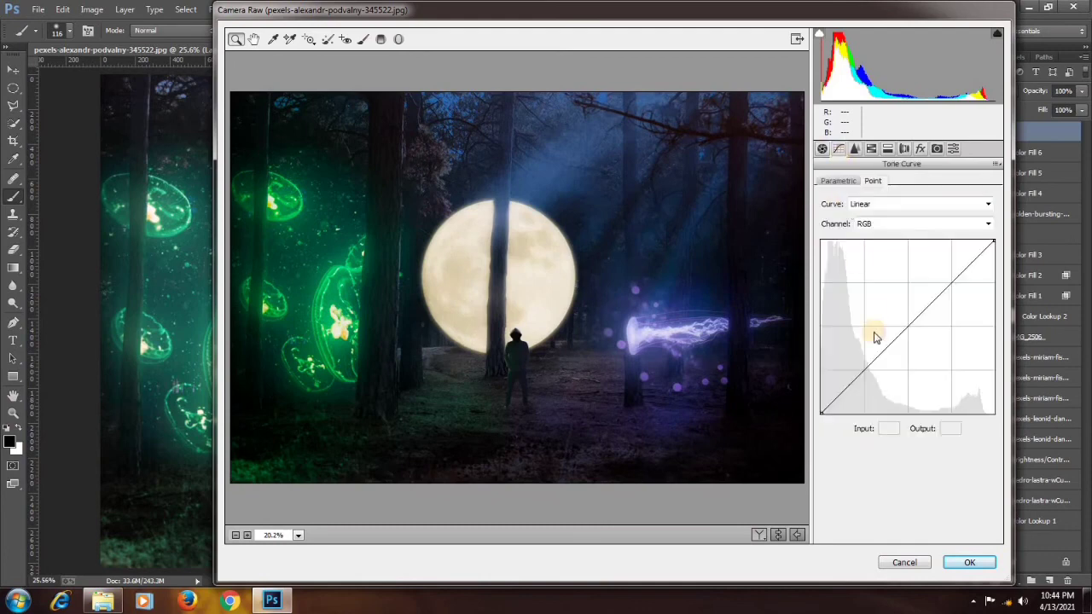
pyautogui.click(908, 328)
pyautogui.click(864, 372)
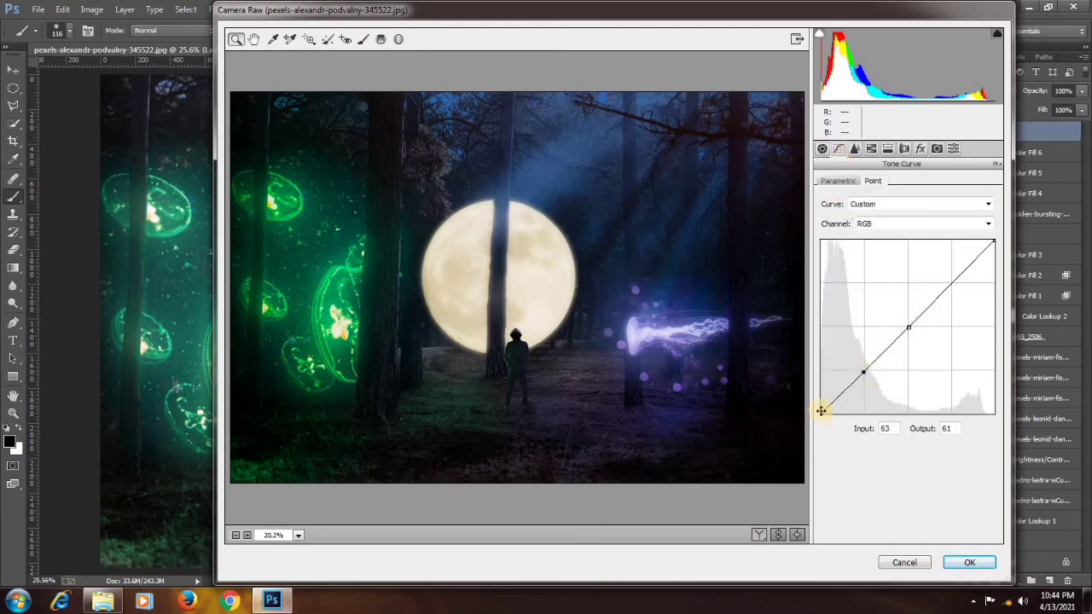
pyautogui.moveTo(821, 413); pyautogui.dragTo(820, 382)
# Set the greens' hue to -3 and shift the purples' hue strongly towards blue
pyautogui.click(870, 148)
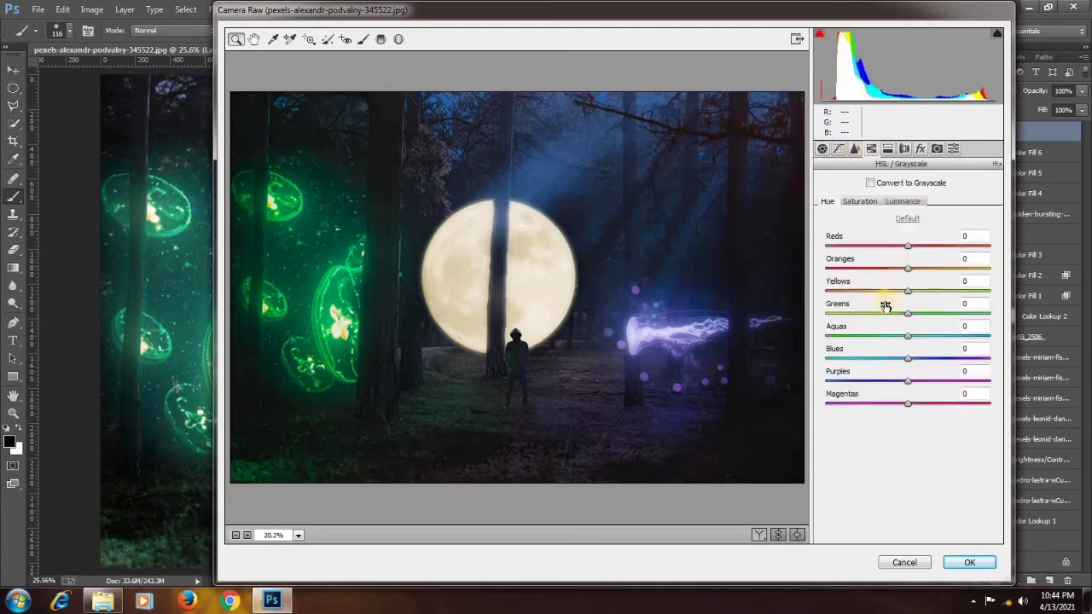
pyautogui.moveTo(907, 314); pyautogui.dragTo(959, 313)
pyautogui.click(868, 205)
pyautogui.click(828, 203)
pyautogui.moveTo(904, 385); pyautogui.dragTo(875, 393)
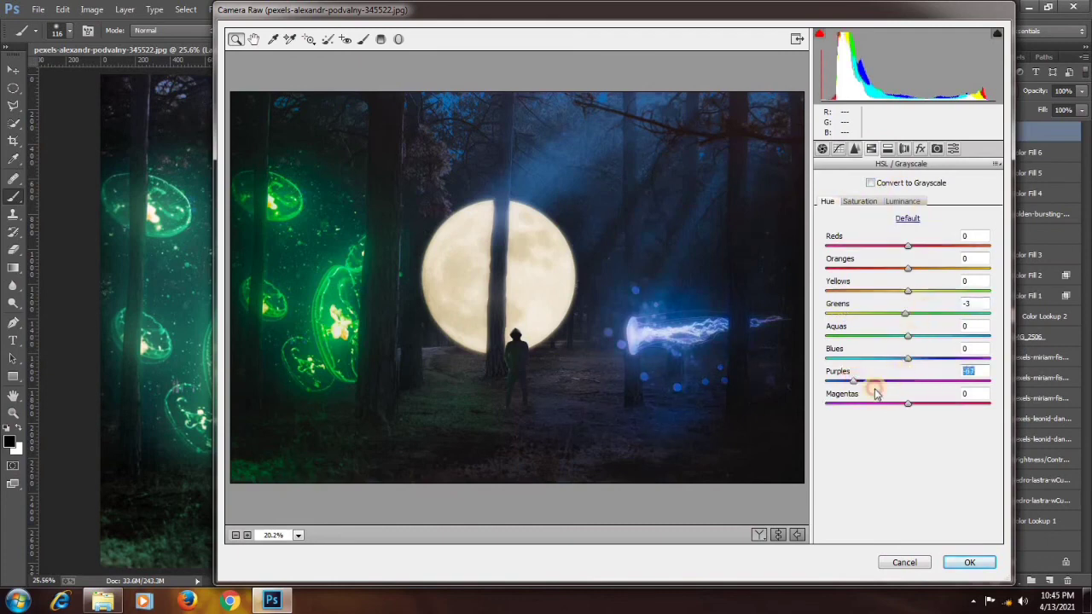
# Slightly lower the blues' saturation and set their luminance to -13
pyautogui.click(860, 201)
pyautogui.moveTo(908, 358)
pyautogui.mouseDown()
pyautogui.moveTo(938, 363)
pyautogui.moveTo(894, 358)
pyautogui.mouseUp()
pyautogui.click(903, 201)
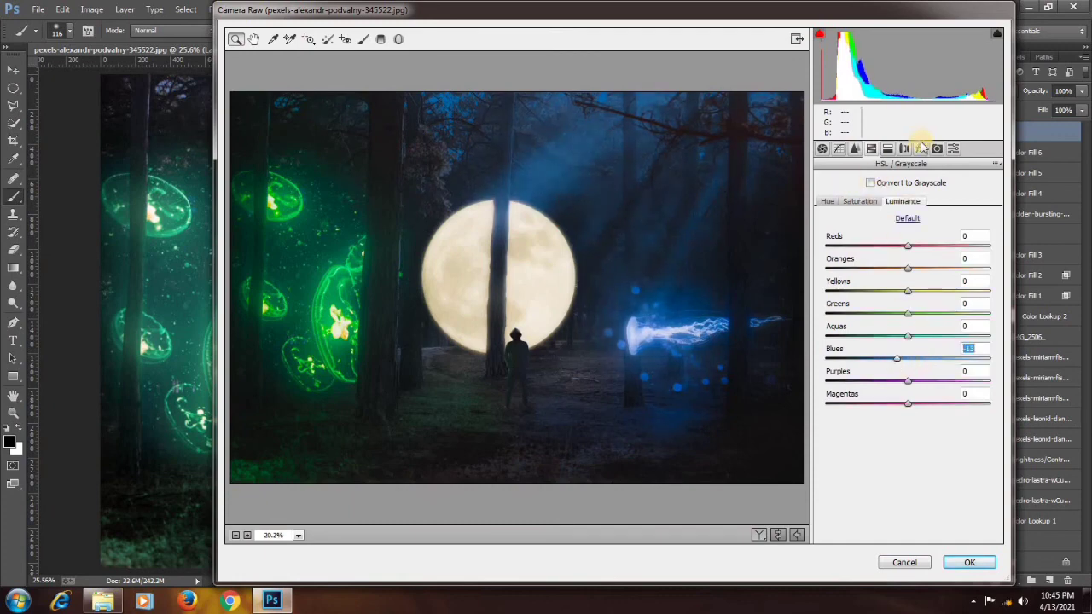
# Adjust the camera calibration's colour primaries and apply the Camera Raw filter to the merged layer
pyautogui.click(937, 148)
pyautogui.moveTo(887, 407); pyautogui.dragTo(933, 428)
pyautogui.moveTo(908, 342)
pyautogui.mouseDown()
pyautogui.moveTo(930, 342)
pyautogui.moveTo(889, 346)
pyautogui.moveTo(901, 343)
pyautogui.mouseUp()
pyautogui.moveTo(908, 278)
pyautogui.mouseDown()
pyautogui.moveTo(894, 281)
pyautogui.moveTo(912, 286)
pyautogui.moveTo(901, 285)
pyautogui.mouseUp()
pyautogui.click(969, 562)
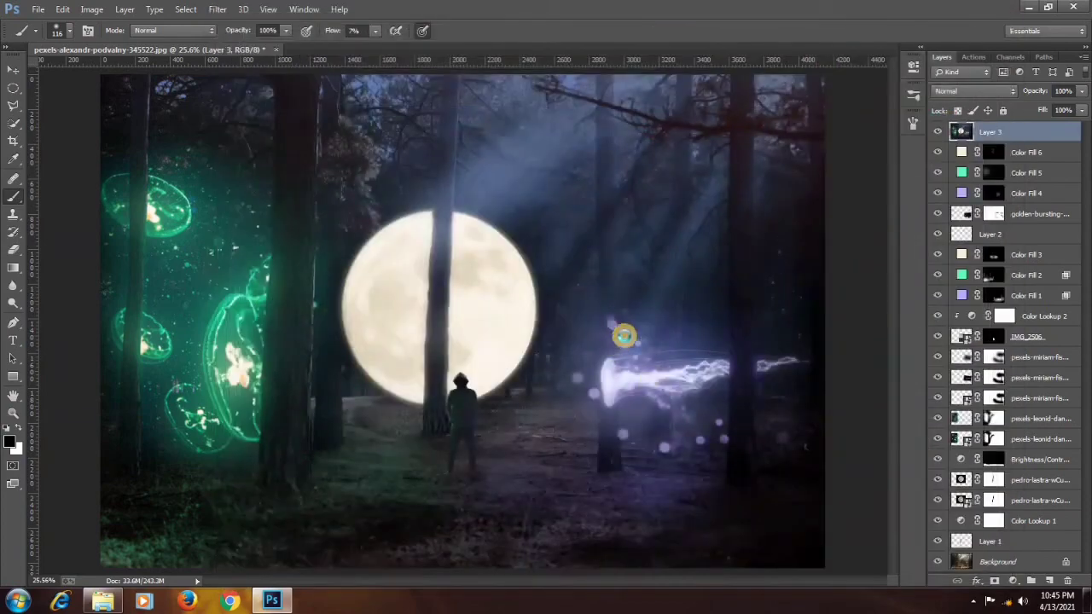